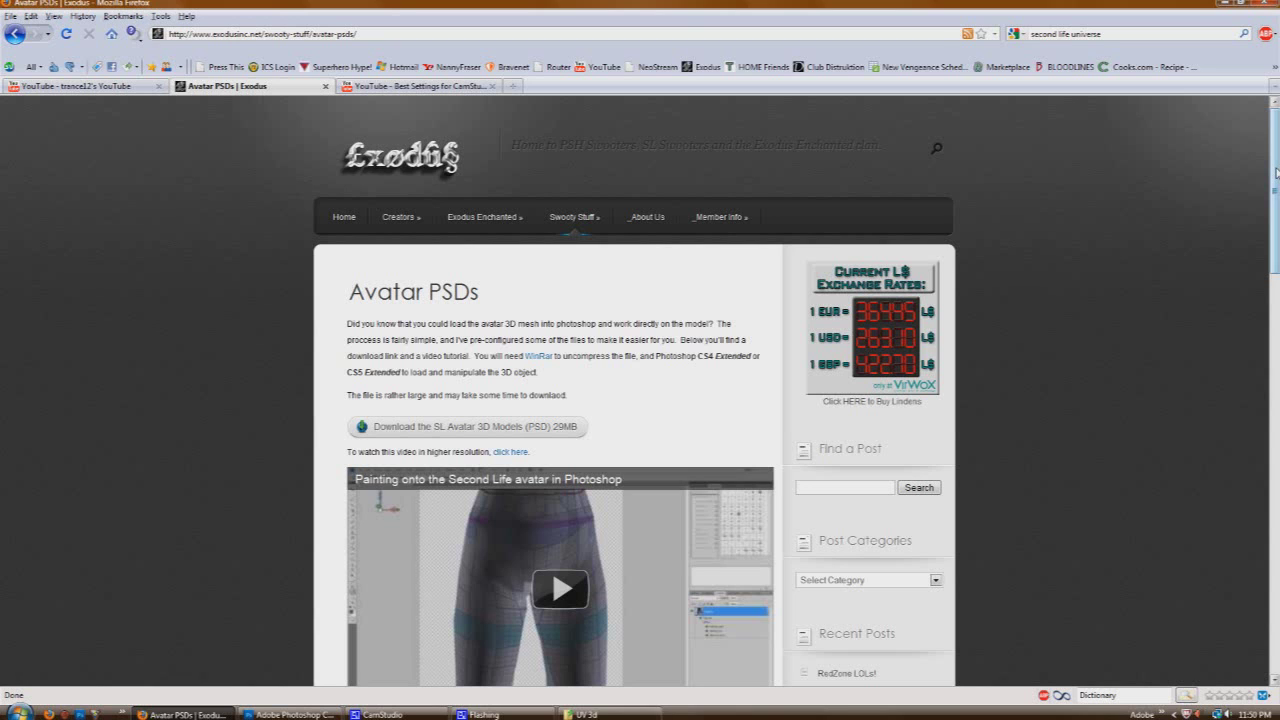
# Step: Reload the Exodus Avatar PSDs page and scroll to the SL Avatar 3D Models (PSD) download
pyautogui.scroll(-2, 1276, 172)
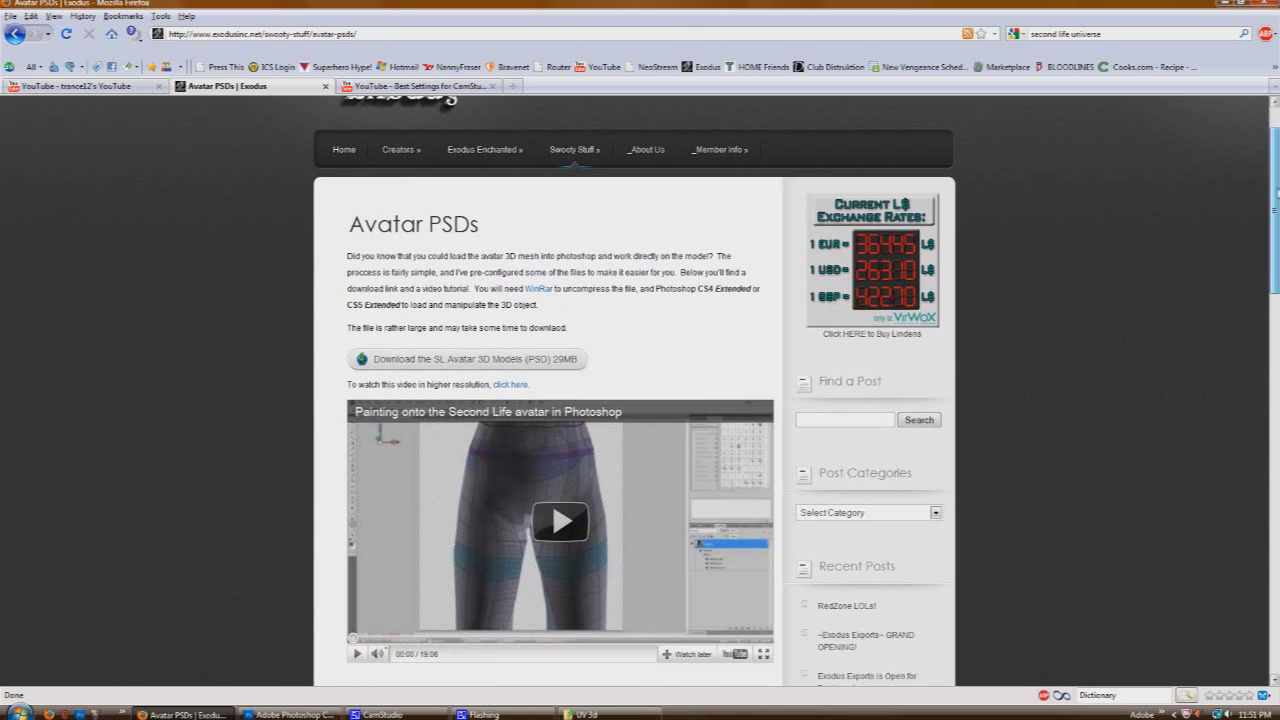
pyautogui.scroll(1, 640, 400)
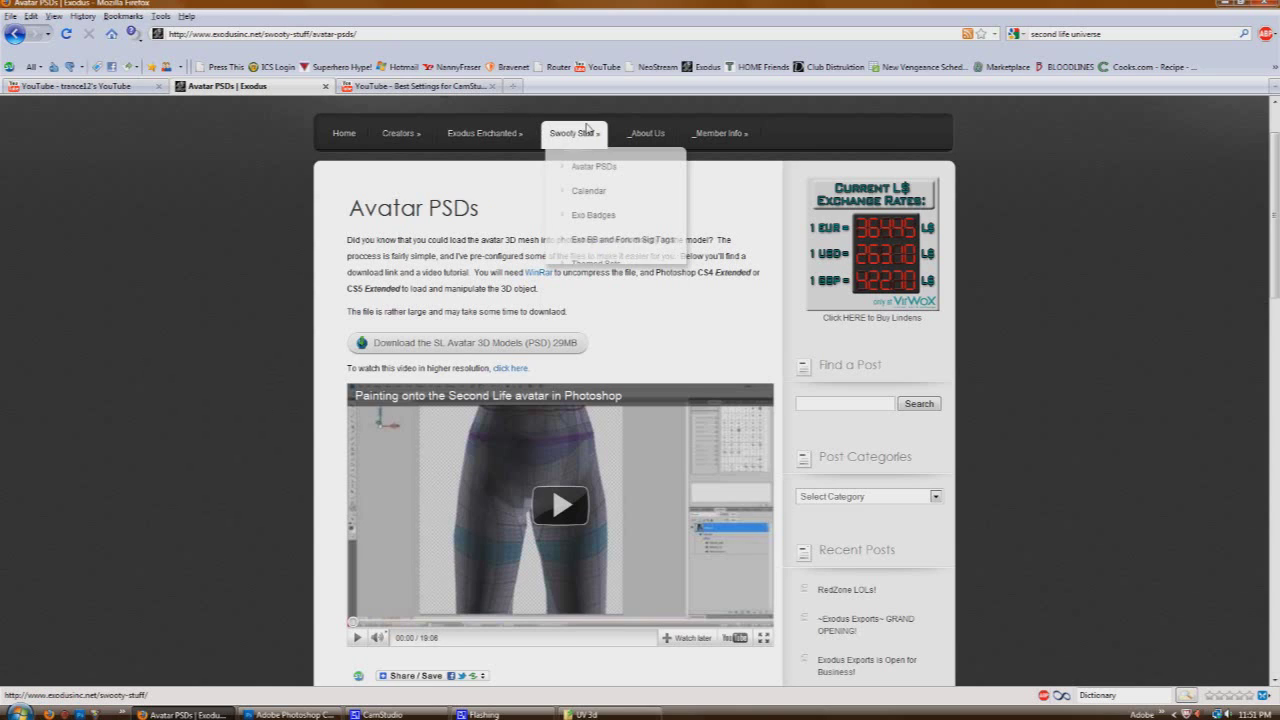
pyautogui.moveTo(574, 149)
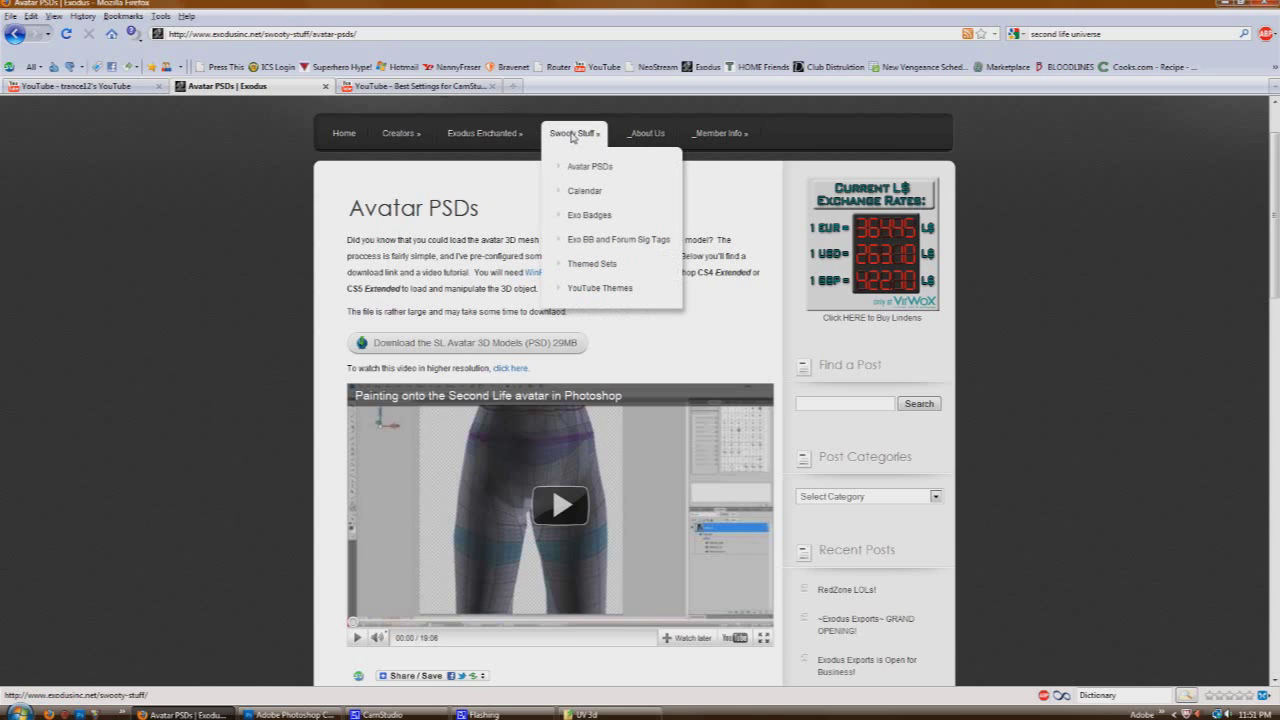
pyautogui.click(634, 173)
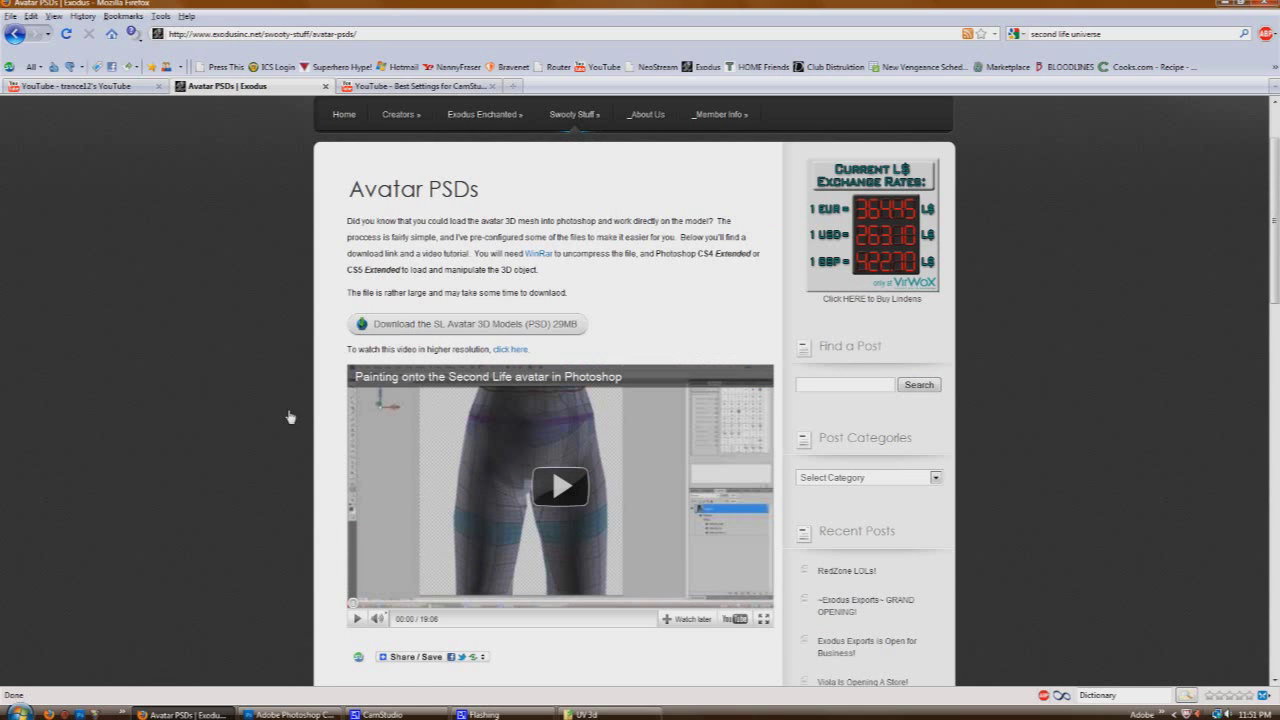
pyautogui.scroll(-1, 288, 416)
pyautogui.scroll(-1, 288, 416)
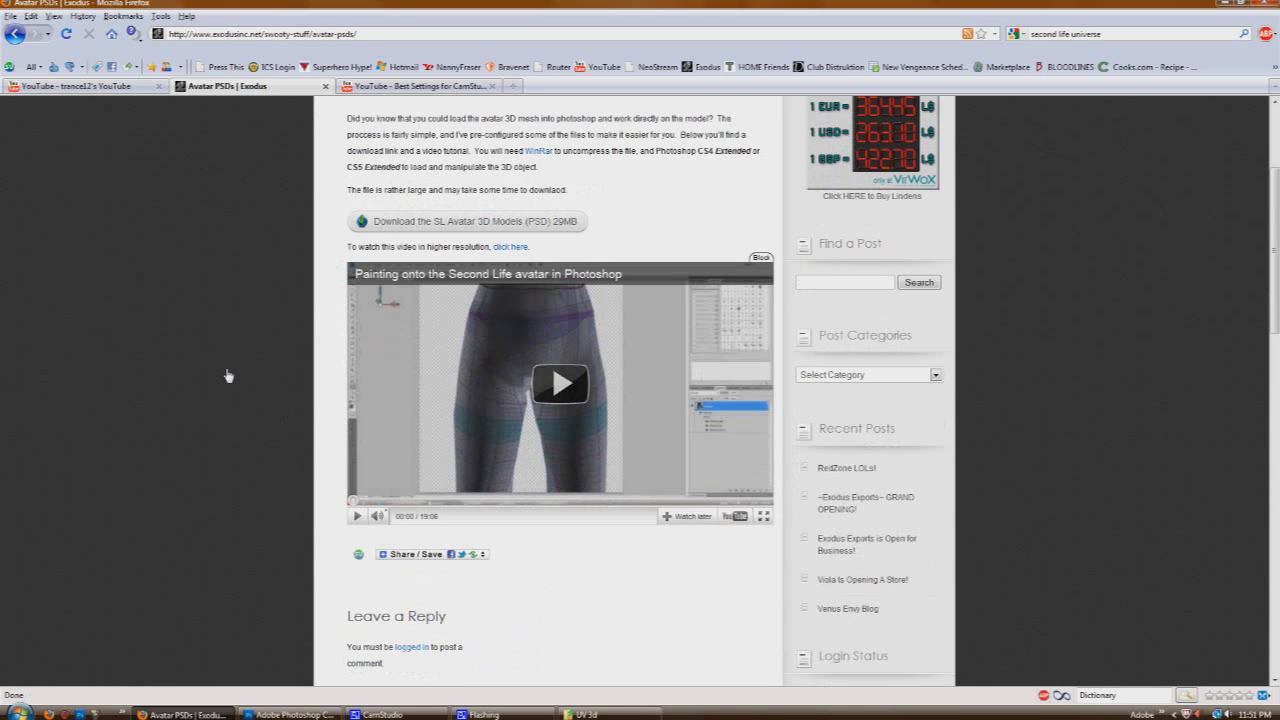
pyautogui.scroll(4, 266, 274)
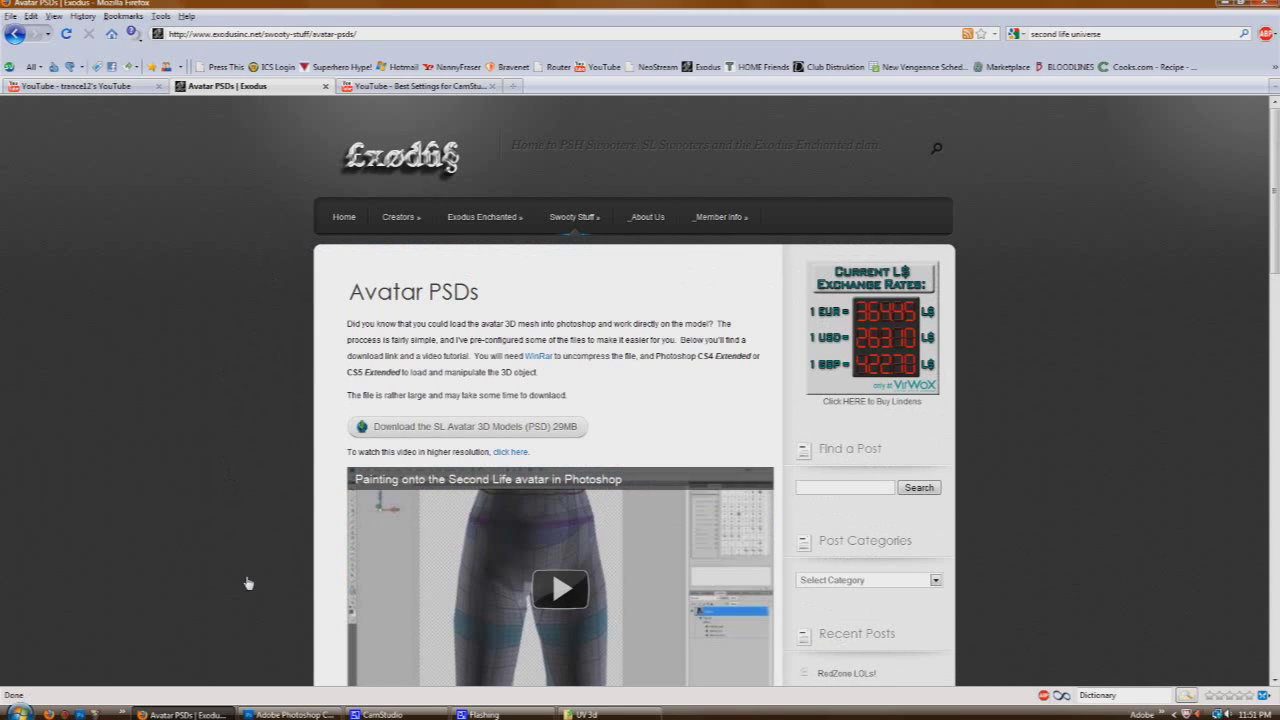
# Step: Open Female_AV.psd in Photoshop by dragging it from the UV 3d folder
pyautogui.click(290, 714)
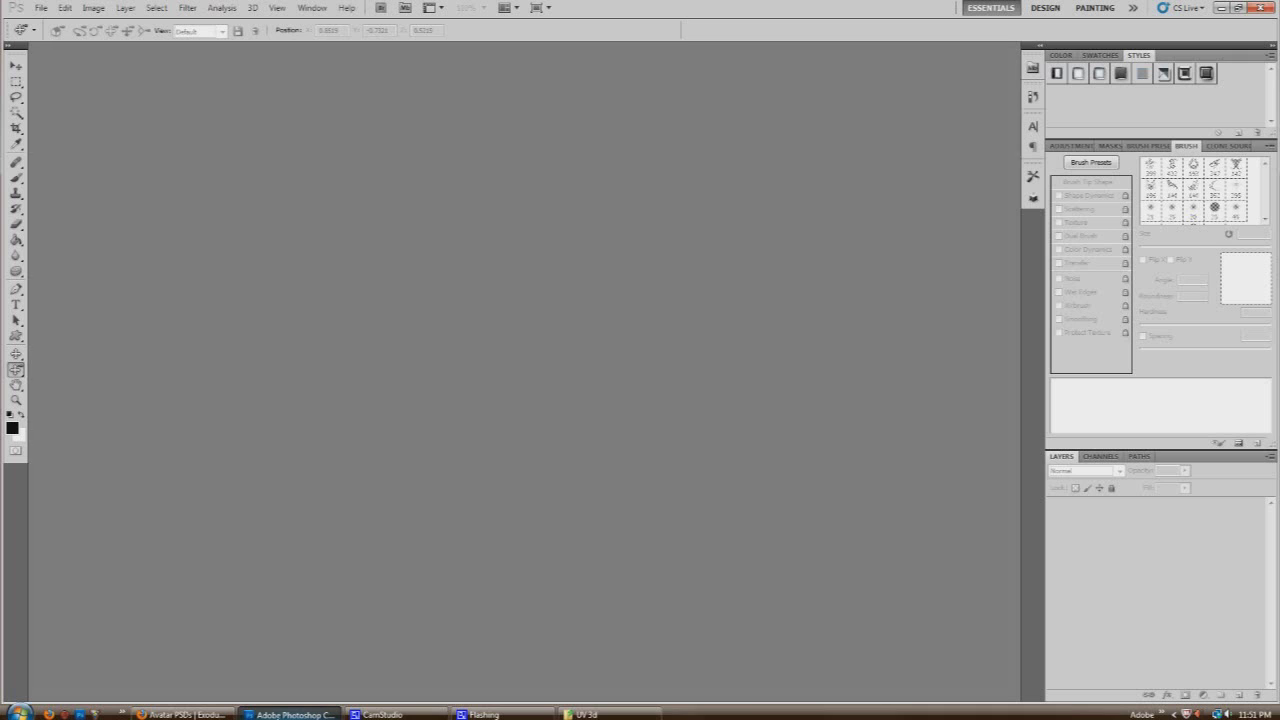
pyautogui.click(612, 714)
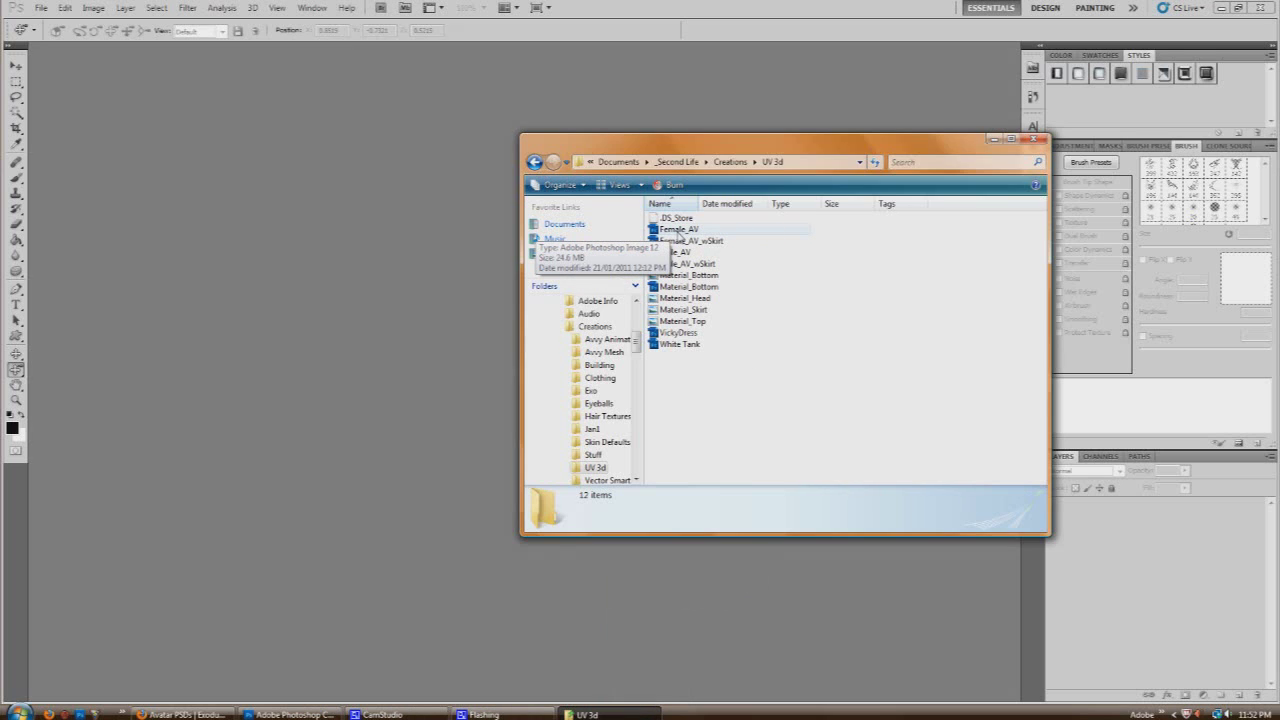
pyautogui.moveTo(686, 234); pyautogui.dragTo(298, 119)
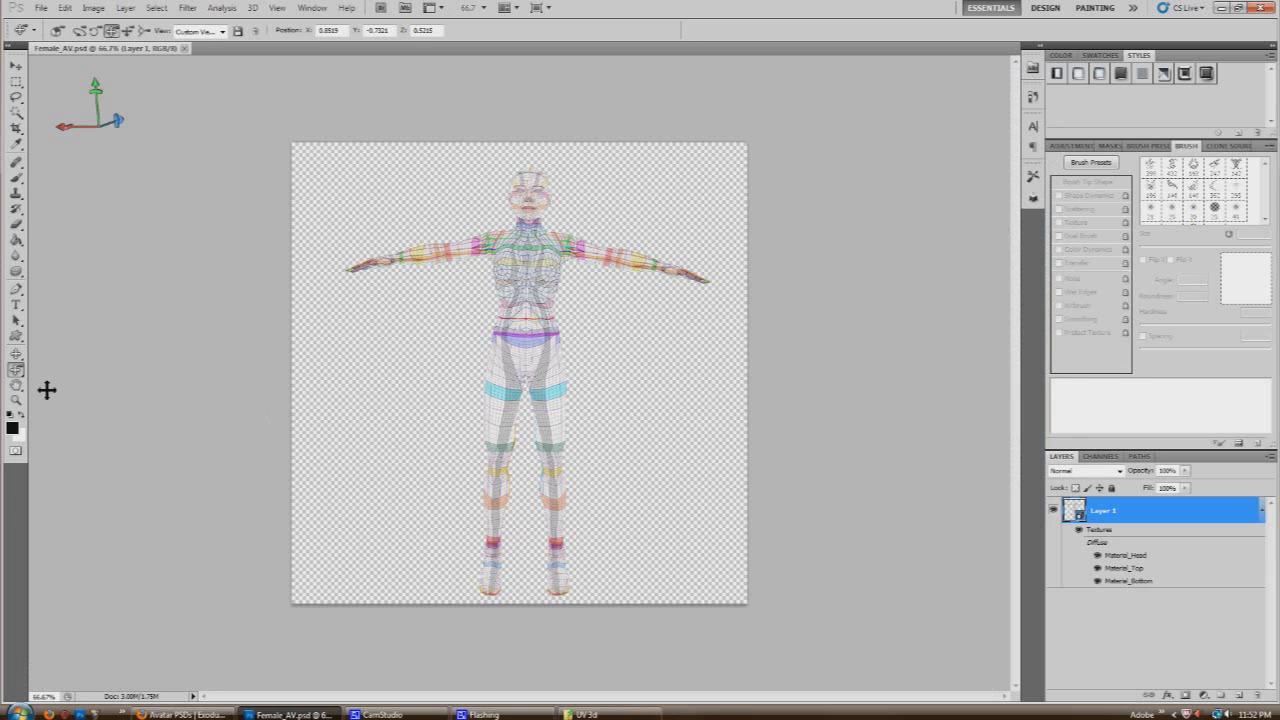
# Step: Zoom in on the avatar's torso and waist wireframe, then fit it back on screen
pyautogui.click(16, 400)
pyautogui.click(310, 30)
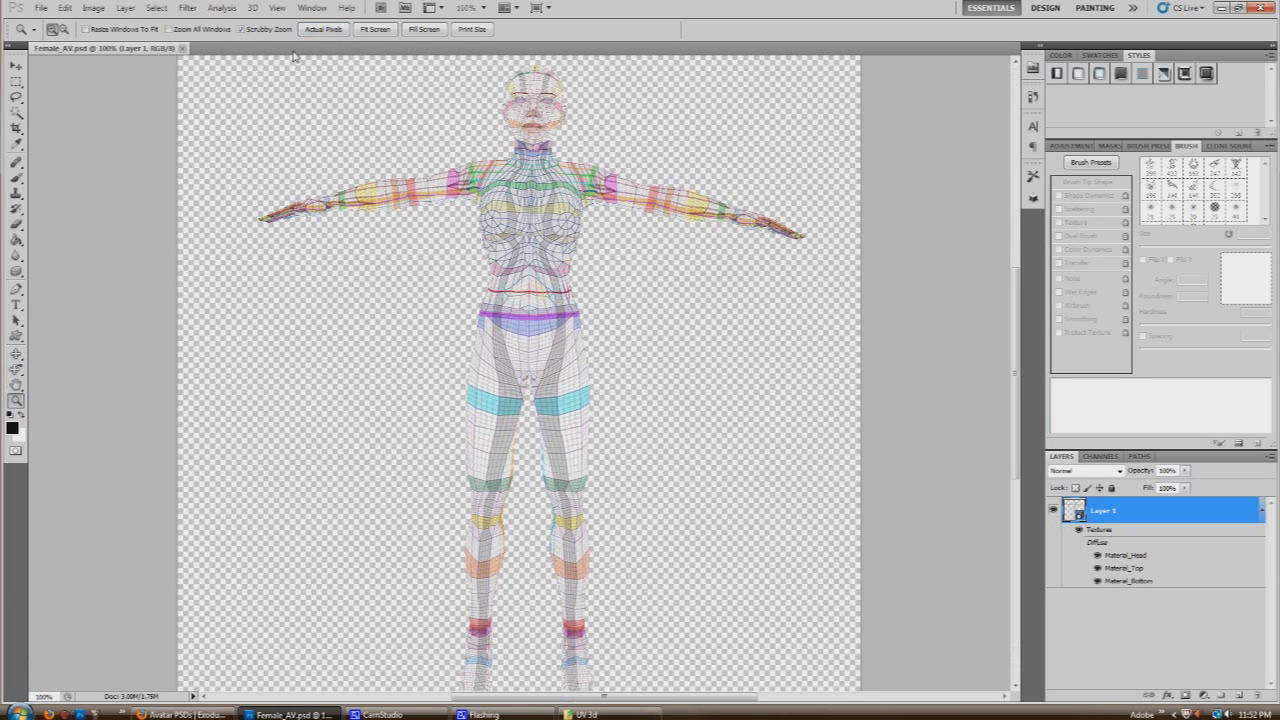
pyautogui.click(385, 29)
pyautogui.click(530, 200)
pyautogui.click(506, 384)
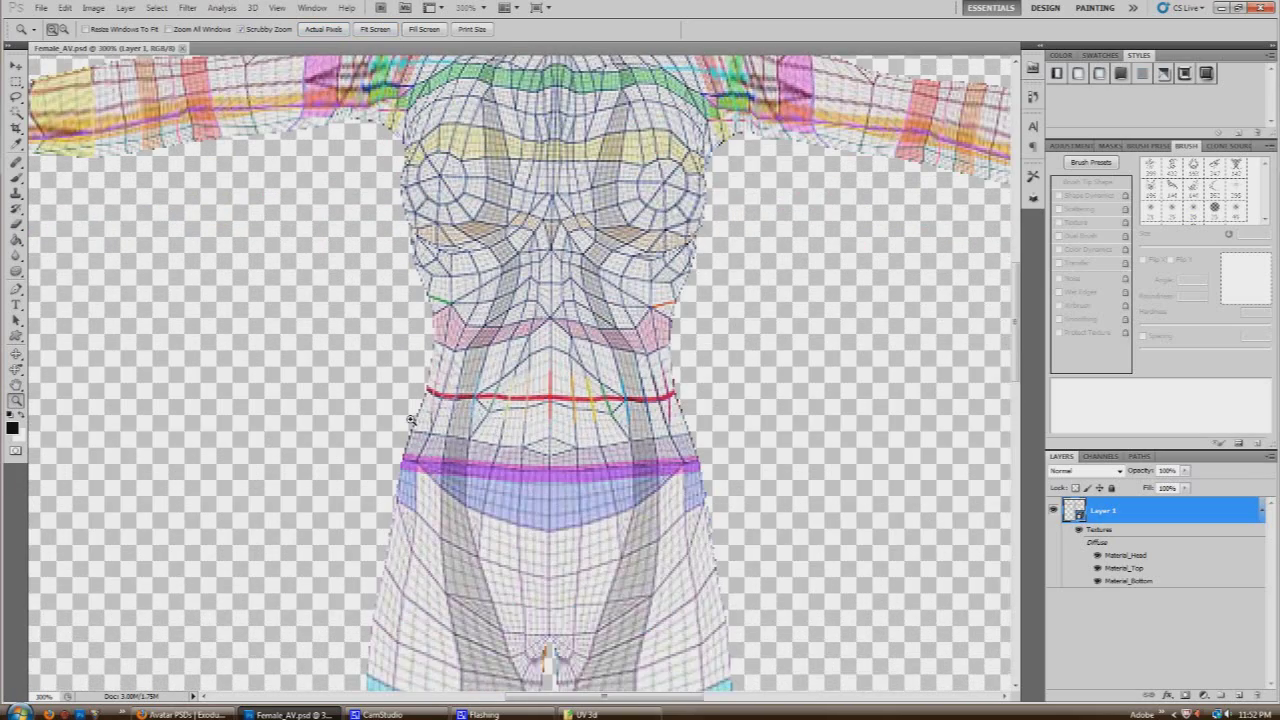
pyautogui.click(416, 418)
pyautogui.click(453, 440)
pyautogui.click(500, 422)
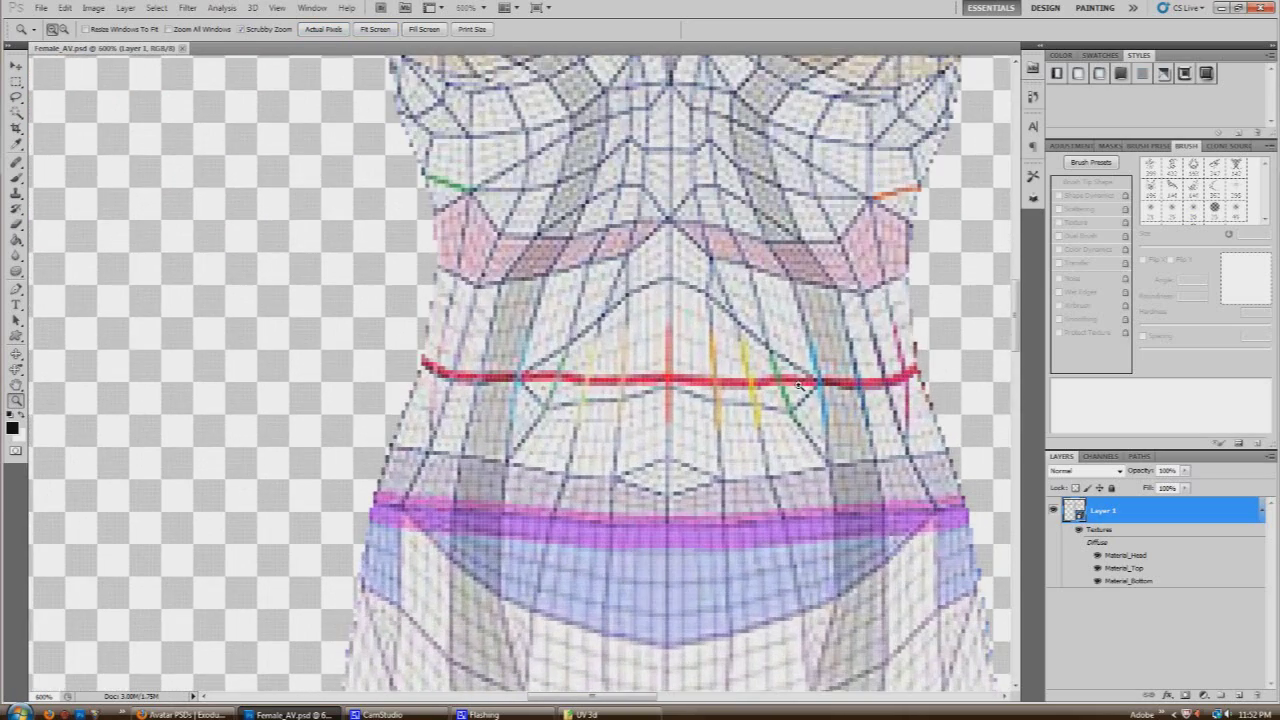
pyautogui.click(370, 30)
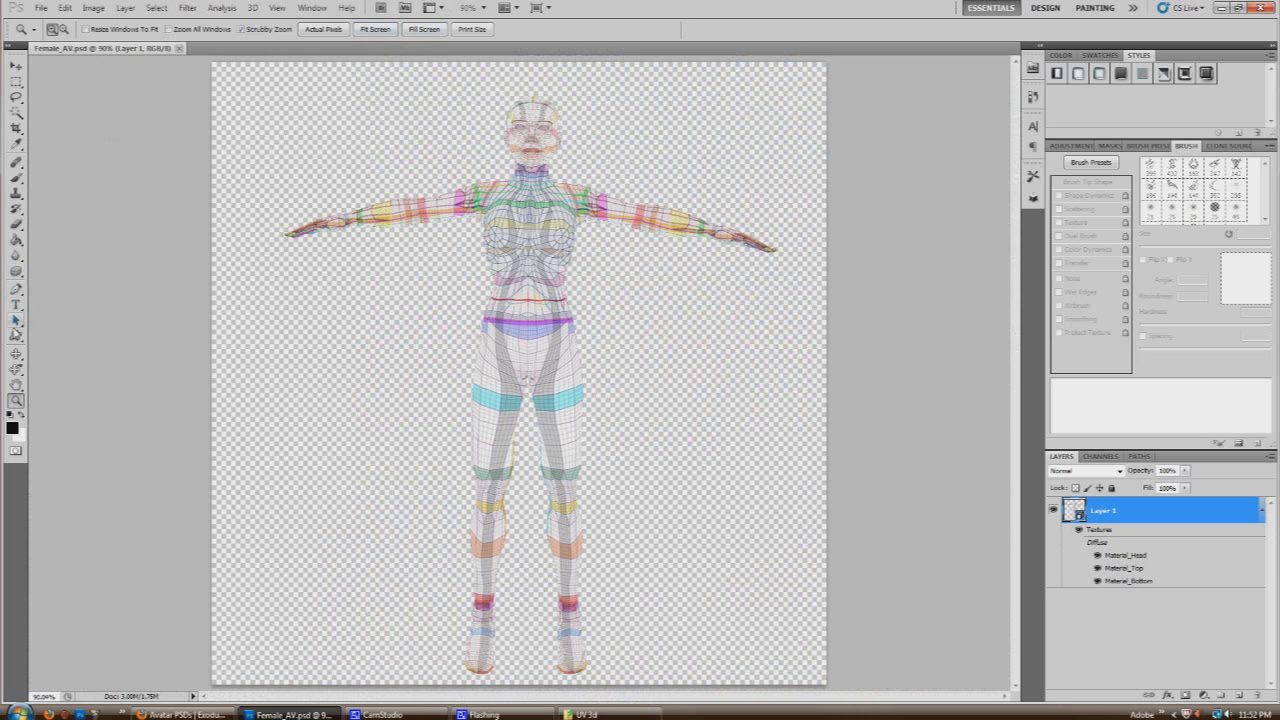
# Step: Dolly the 3D camera toward the model and shift it to show the arms and shoulders
pyautogui.click(16, 368)
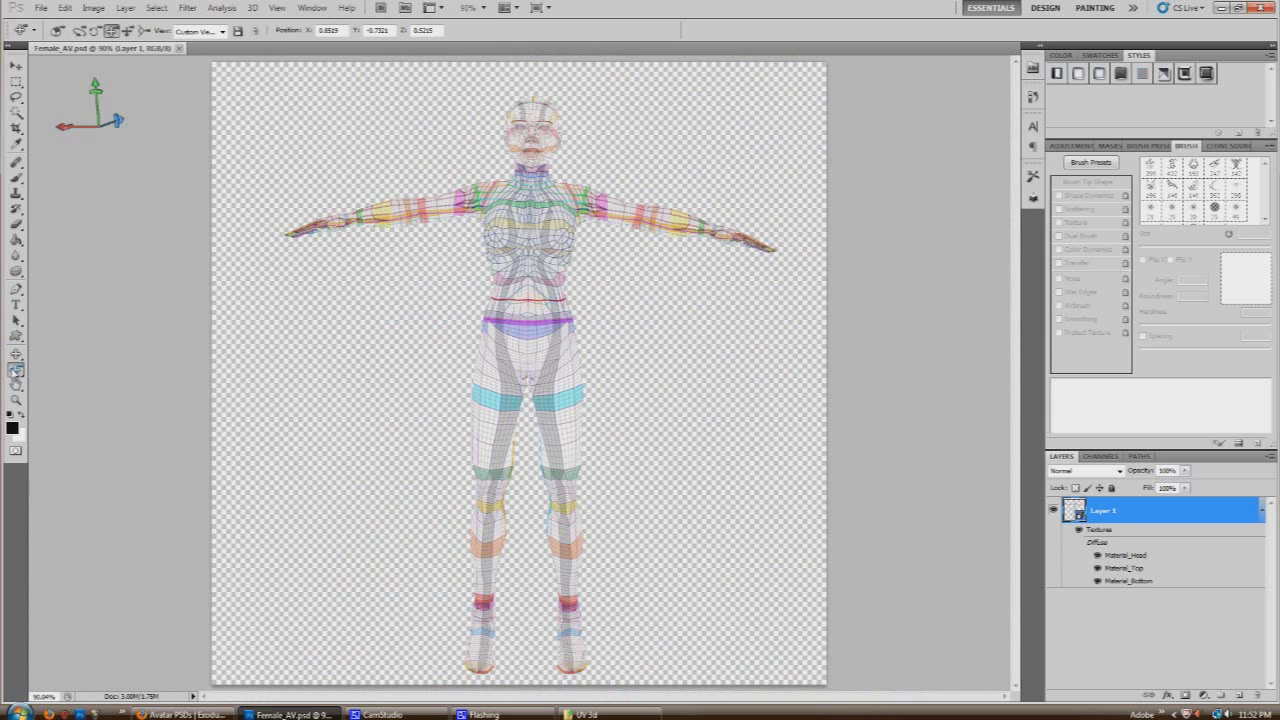
pyautogui.click(143, 31)
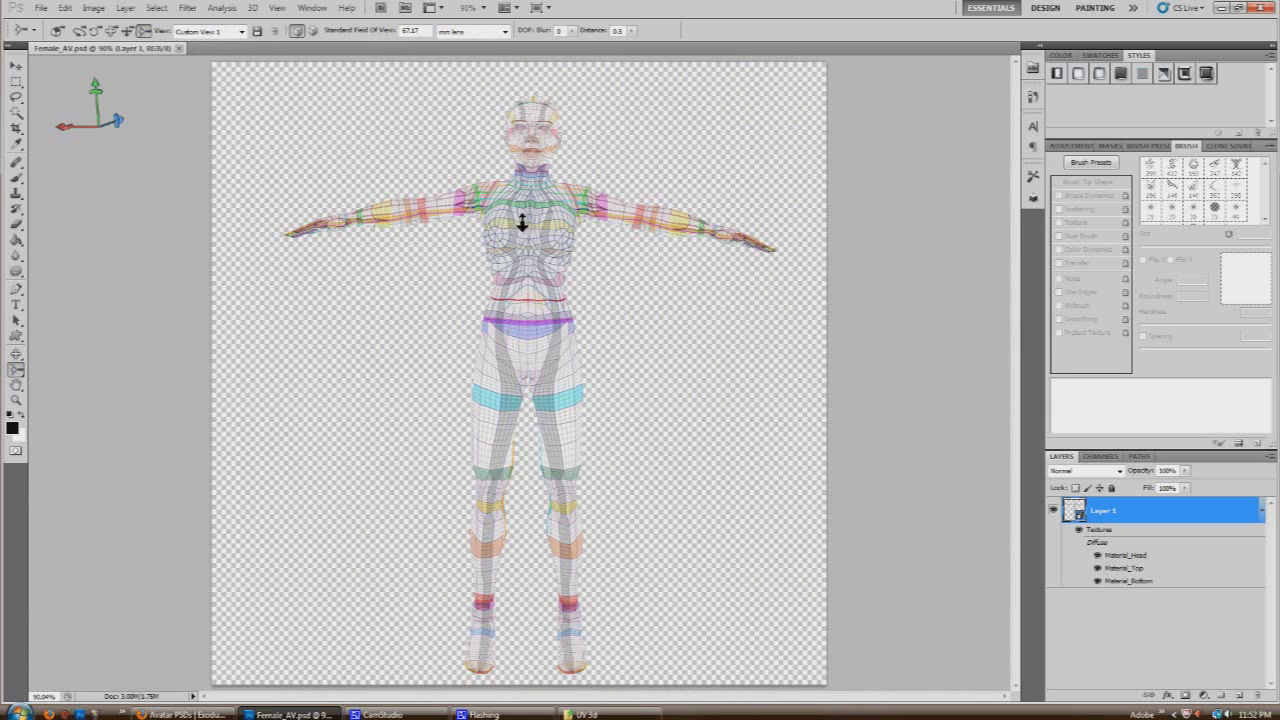
pyautogui.moveTo(517, 206)
pyautogui.mouseDown()
pyautogui.moveTo(539, 298)
pyautogui.moveTo(517, 603)
pyautogui.mouseUp()
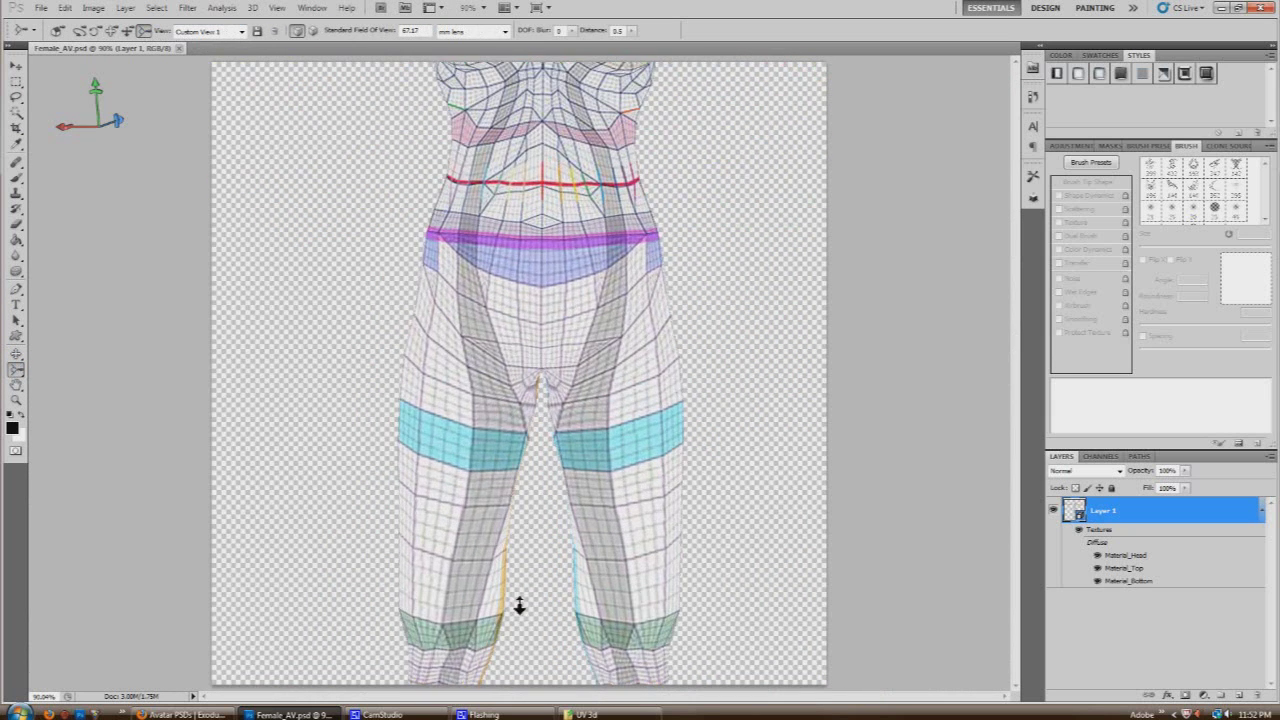
pyautogui.moveTo(451, 446)
pyautogui.mouseDown()
pyautogui.moveTo(453, 545)
pyautogui.moveTo(466, 409)
pyautogui.moveTo(476, 528)
pyautogui.moveTo(486, 360)
pyautogui.mouseUp()
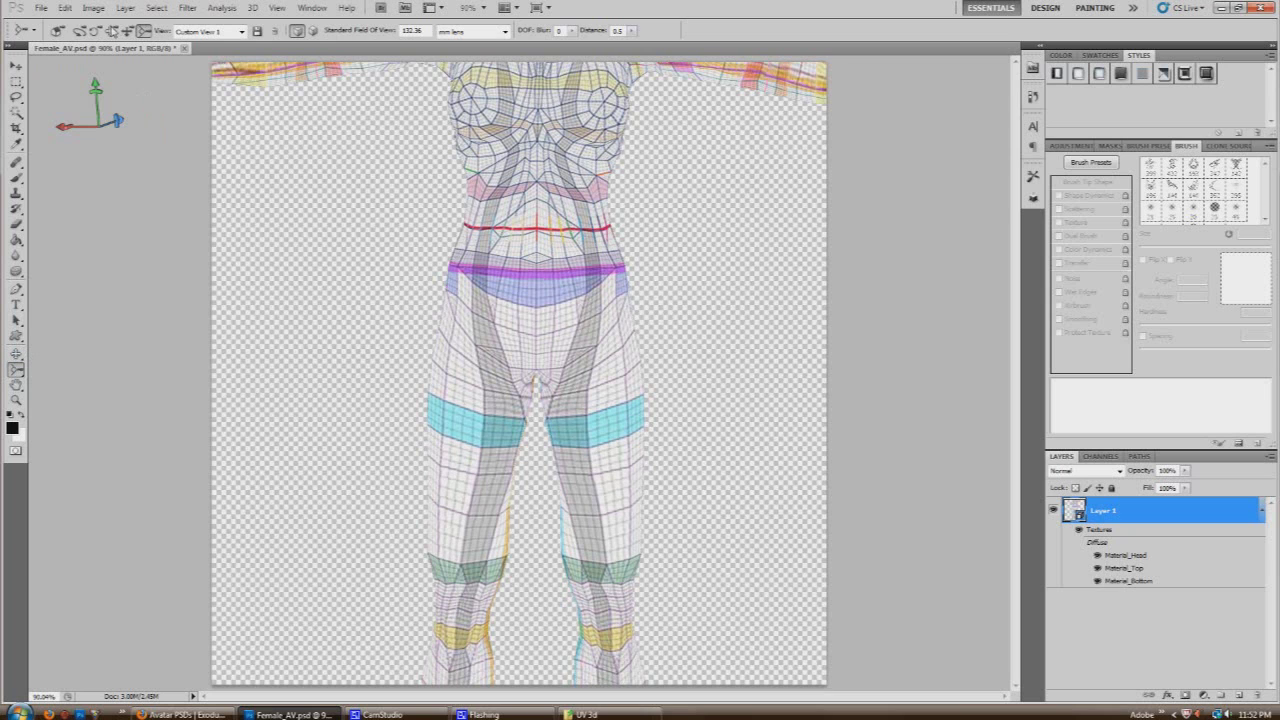
pyautogui.click(112, 31)
pyautogui.moveTo(535, 217)
pyautogui.mouseDown()
pyautogui.moveTo(531, 100)
pyautogui.moveTo(568, 284)
pyautogui.moveTo(611, 206)
pyautogui.moveTo(591, 183)
pyautogui.moveTo(537, 357)
pyautogui.mouseUp()
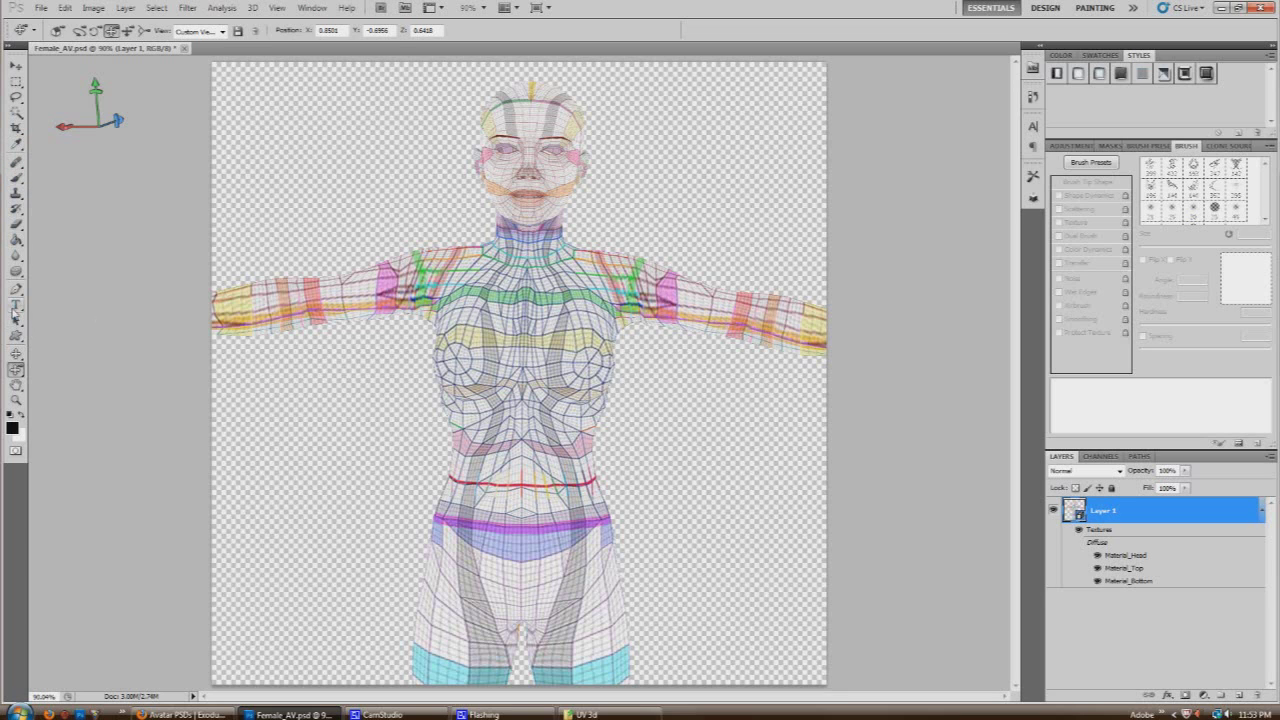
# Step: Orbit and roll the model to a level back view, centred and zoomed on the shoulders
pyautogui.click(80, 31)
pyautogui.moveTo(540, 408); pyautogui.dragTo(96, 369)
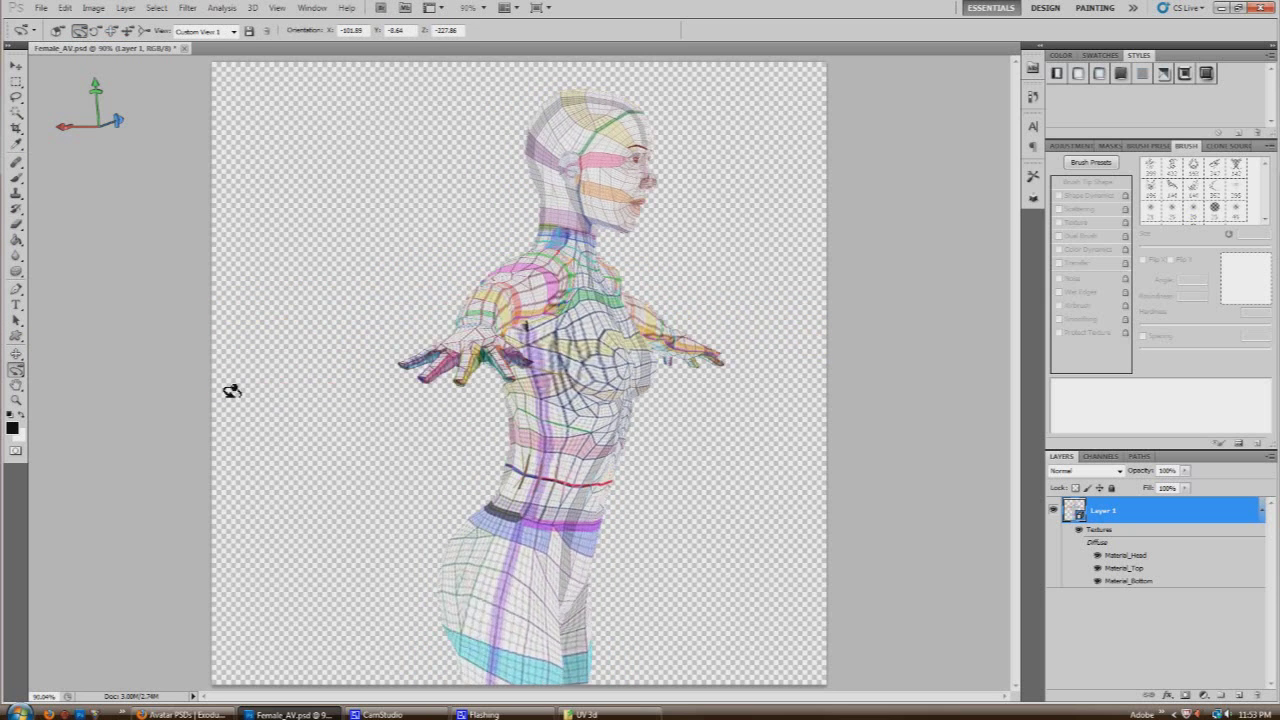
pyautogui.moveTo(568, 393)
pyautogui.mouseDown()
pyautogui.moveTo(389, 360)
pyautogui.moveTo(411, 380)
pyautogui.mouseUp()
pyautogui.click(95, 30)
pyautogui.moveTo(606, 286)
pyautogui.mouseDown()
pyautogui.moveTo(603, 265)
pyautogui.moveTo(648, 259)
pyautogui.mouseUp()
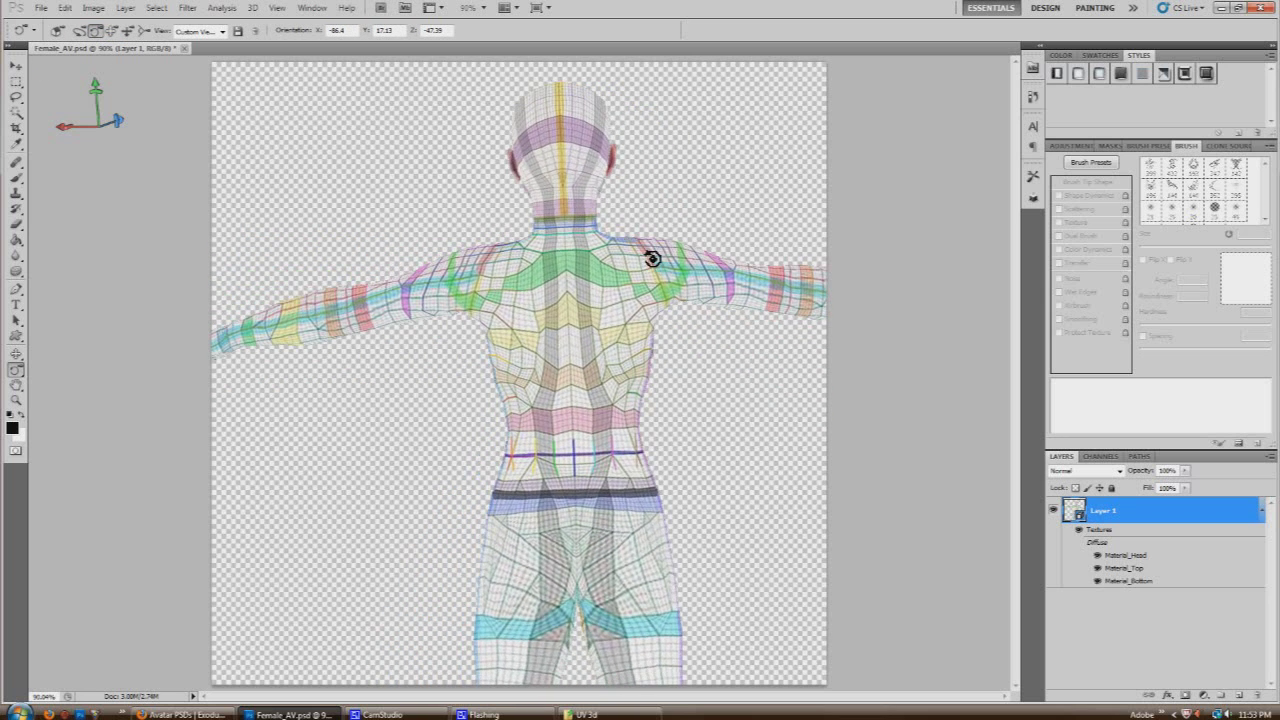
pyautogui.click(111, 30)
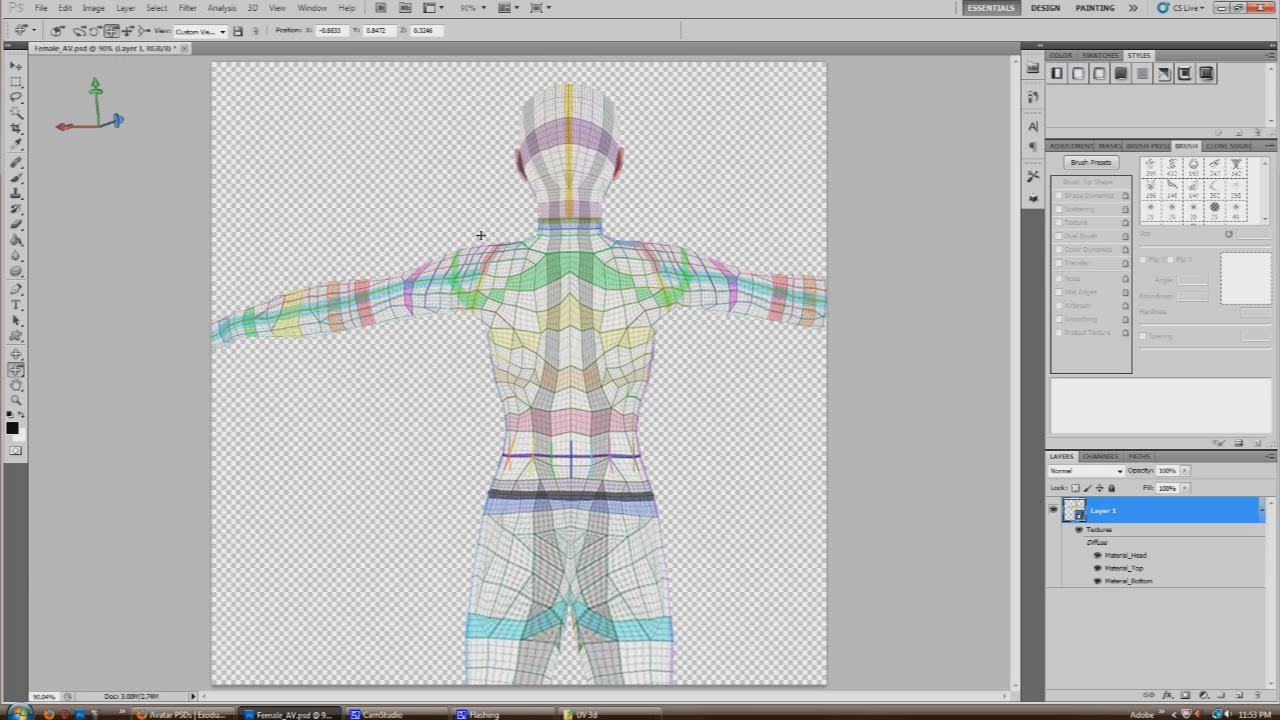
pyautogui.moveTo(554, 373); pyautogui.dragTo(607, 372)
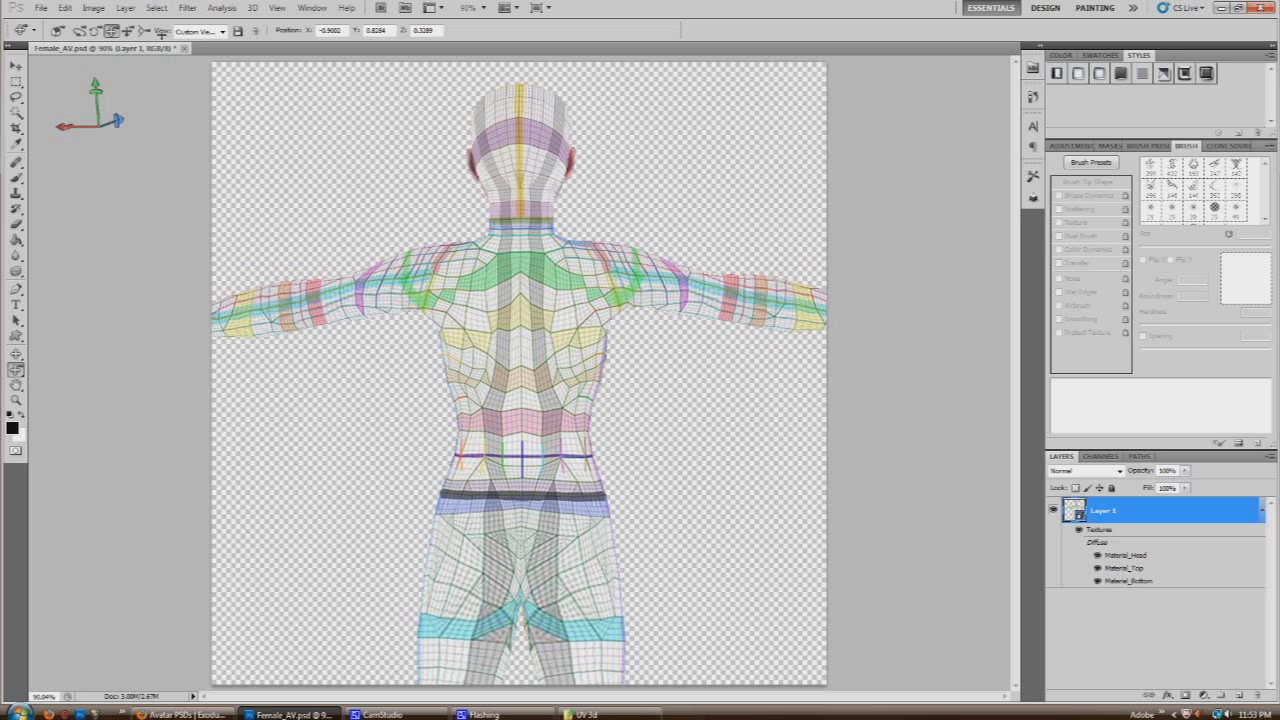
pyautogui.click(146, 32)
pyautogui.moveTo(531, 449)
pyautogui.mouseDown()
pyautogui.moveTo(542, 535)
pyautogui.moveTo(537, 508)
pyautogui.mouseUp()
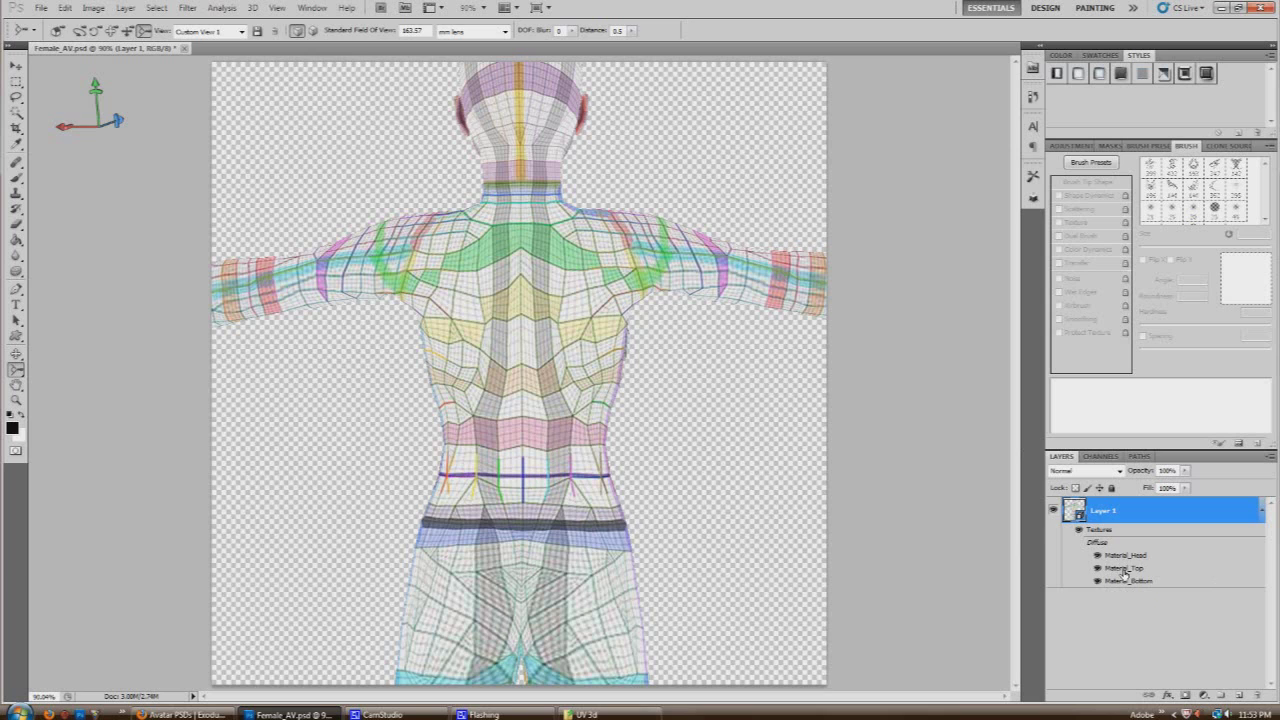
# Step: Open the Material_Top and Material_Bottom textures, selecting Layer 1 in the bottom texture
pyautogui.doubleClick(1124, 569)
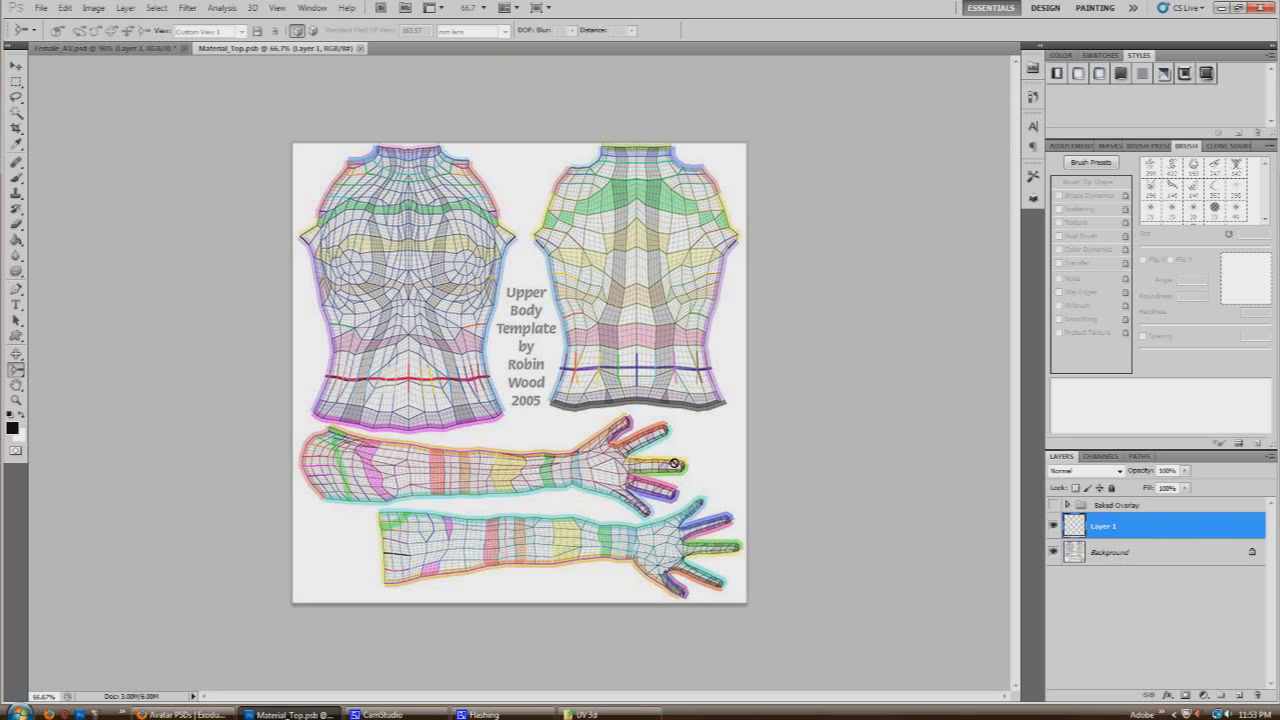
pyautogui.click(88, 48)
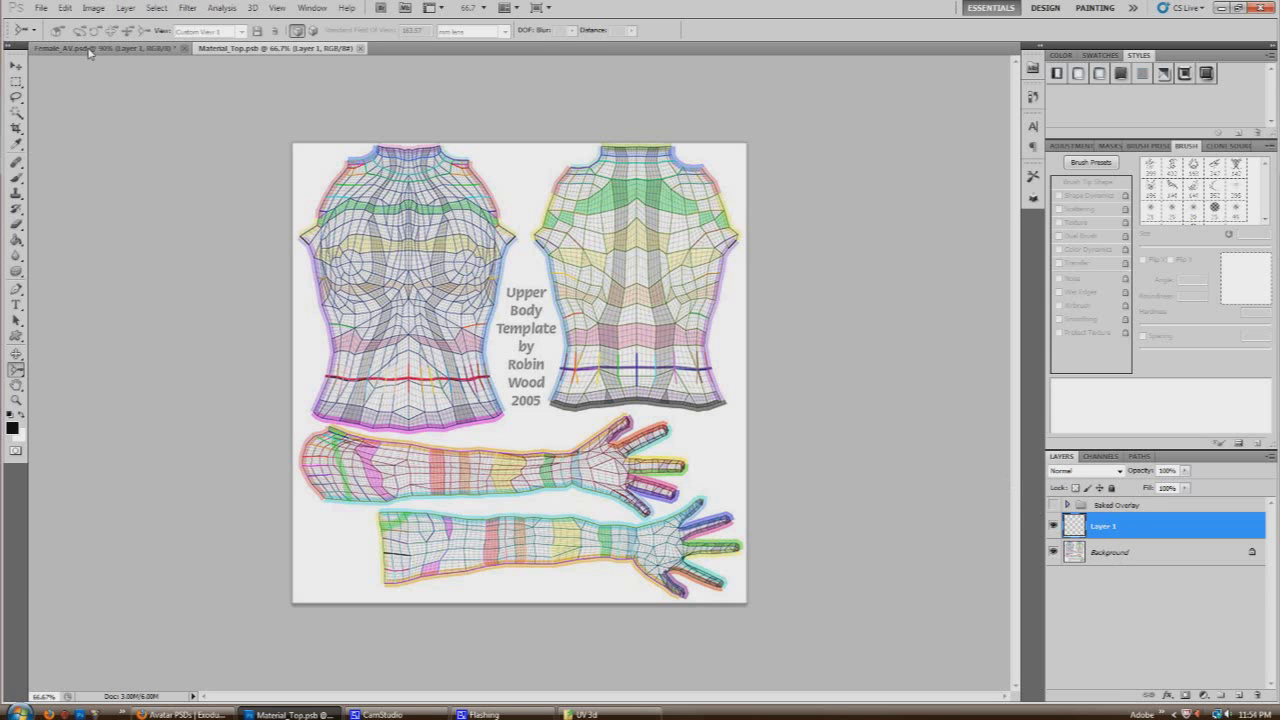
pyautogui.doubleClick(1128, 581)
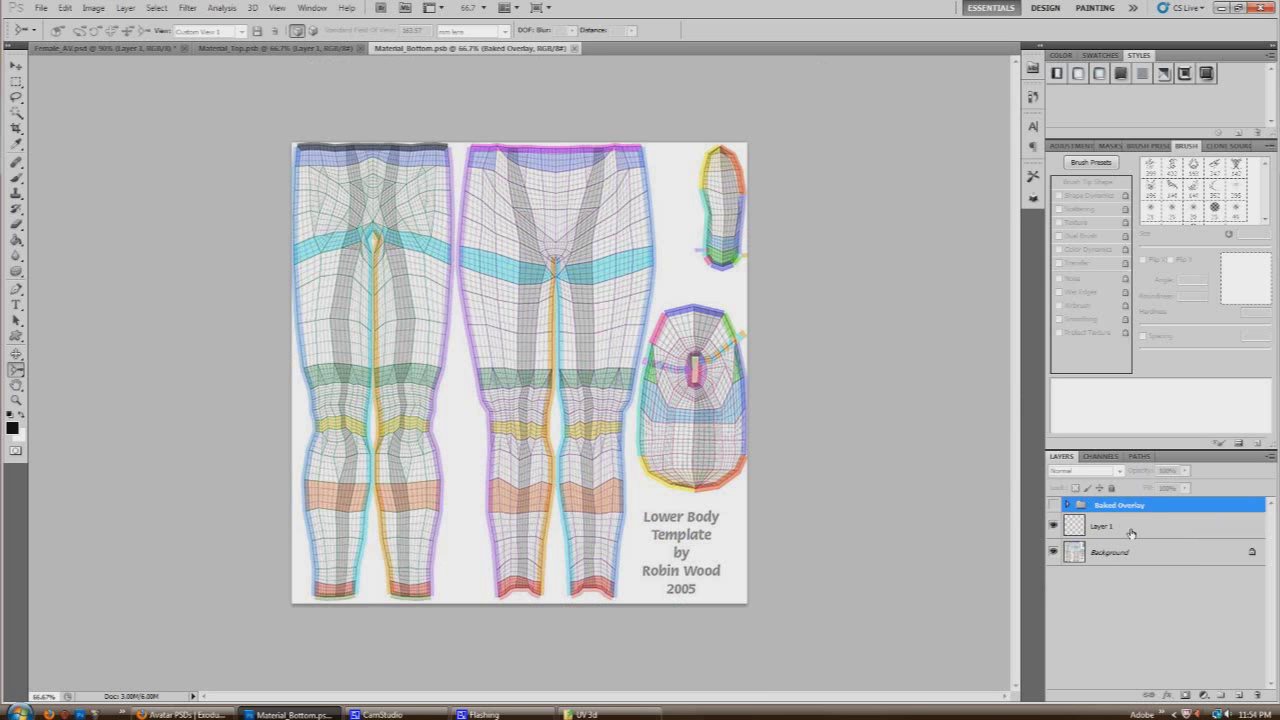
pyautogui.click(1131, 532)
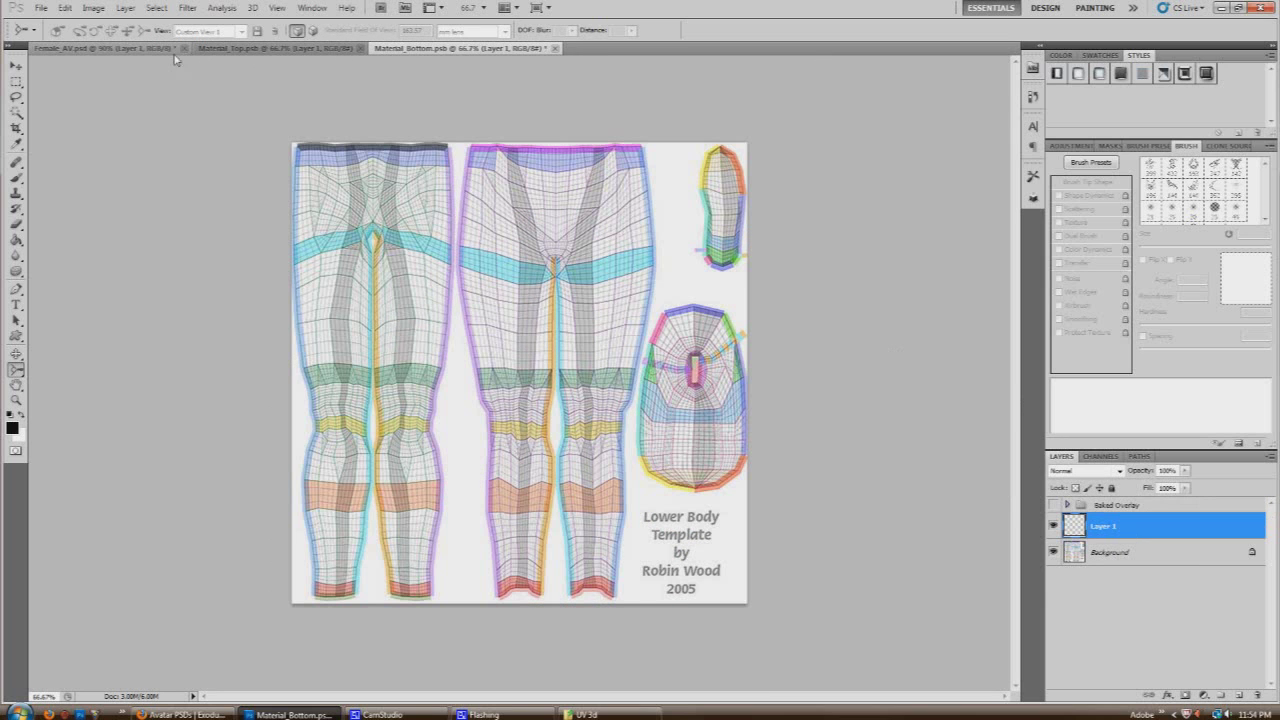
# Step: Open the Material_Head texture with Layer 1 active, then return to Female_AV.psd
pyautogui.click(126, 50)
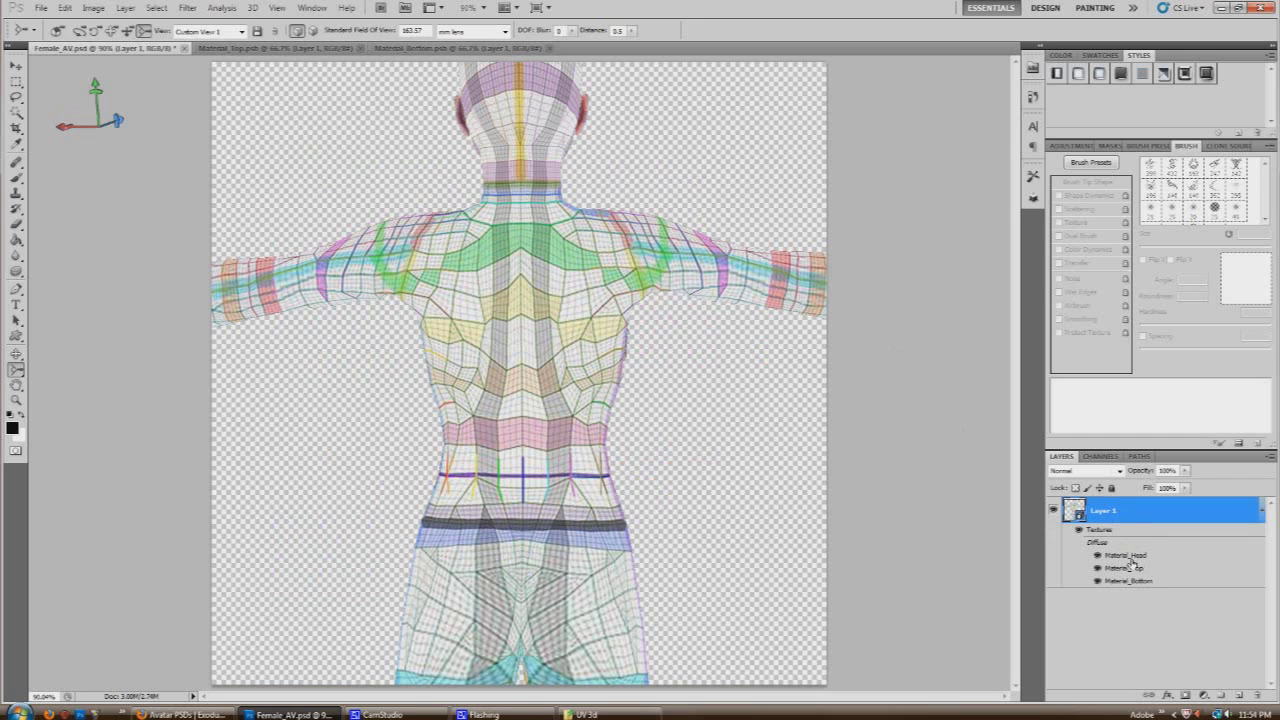
pyautogui.doubleClick(1132, 555)
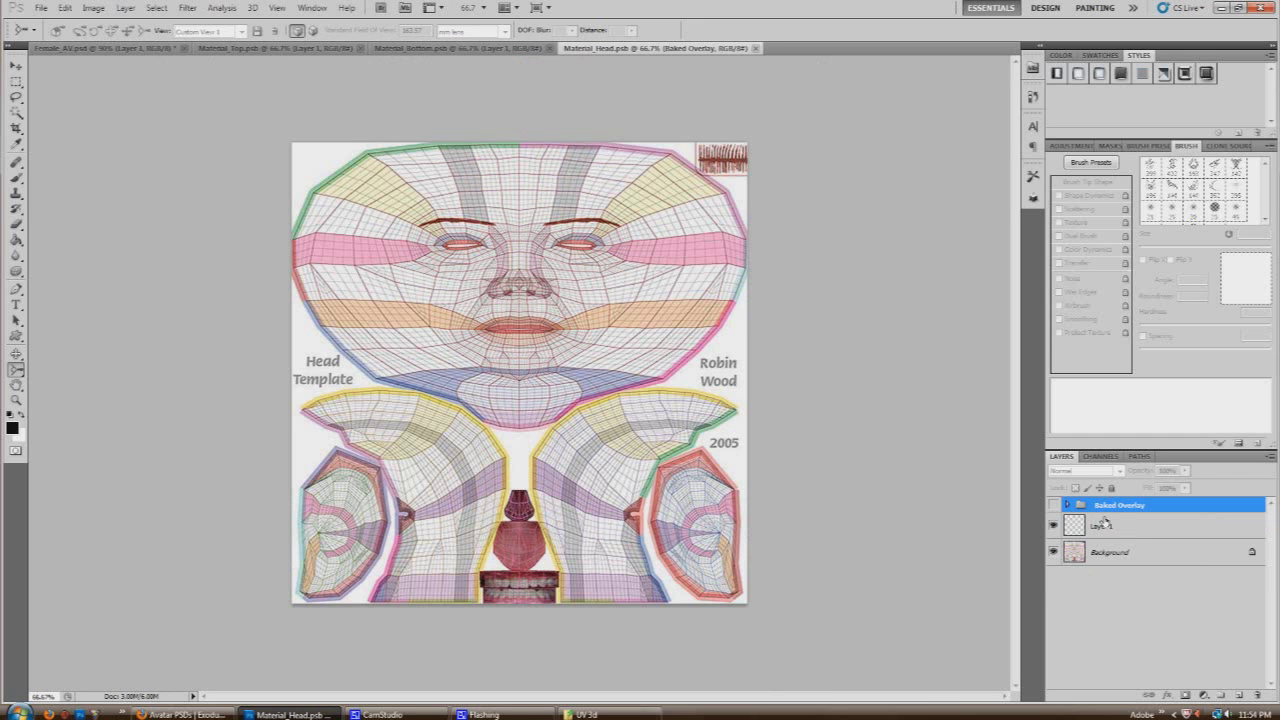
pyautogui.click(1142, 531)
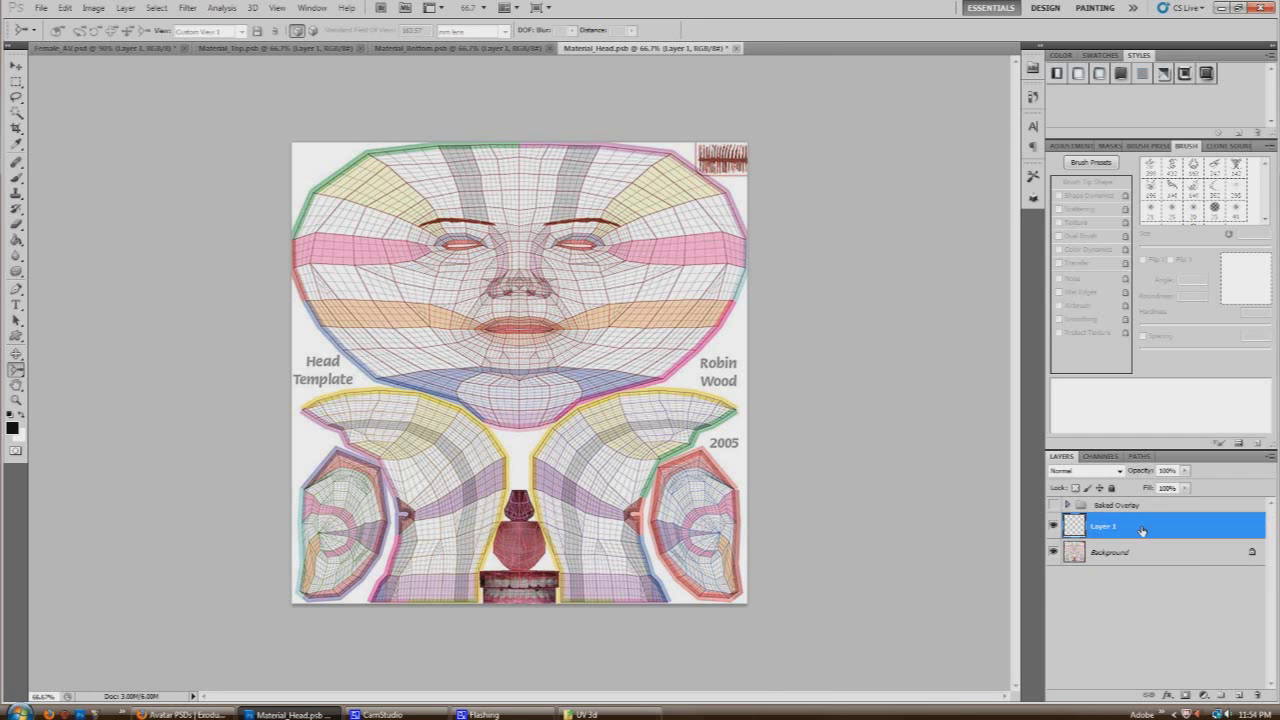
pyautogui.click(135, 49)
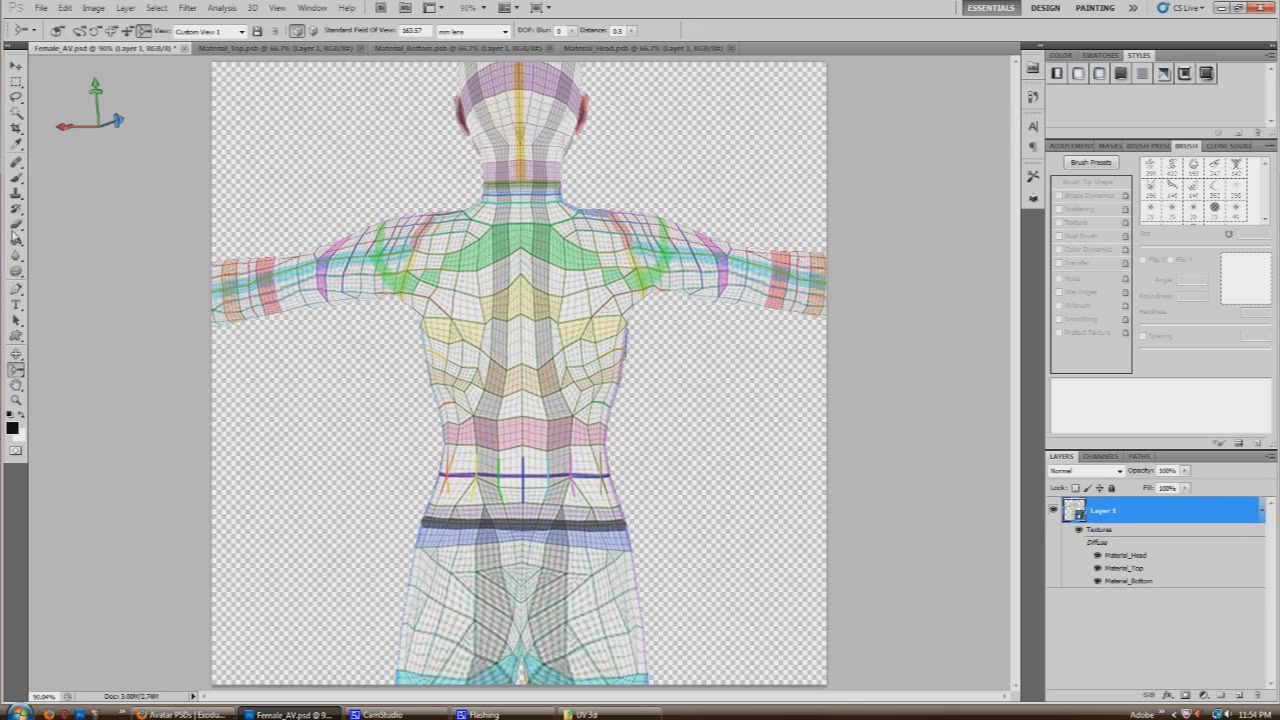
# Step: Replace the current brushes with the 004_tattoo library and select its 173 px tattoo brush
pyautogui.click(16, 180)
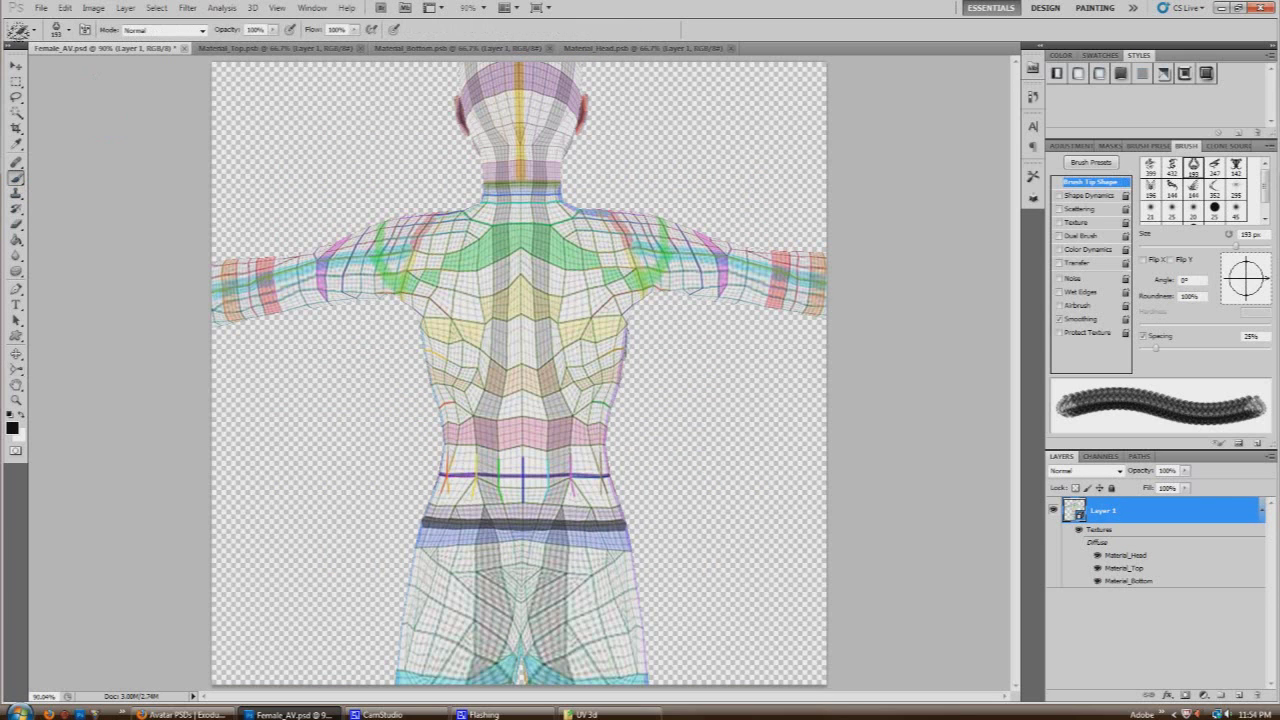
pyautogui.click(68, 31)
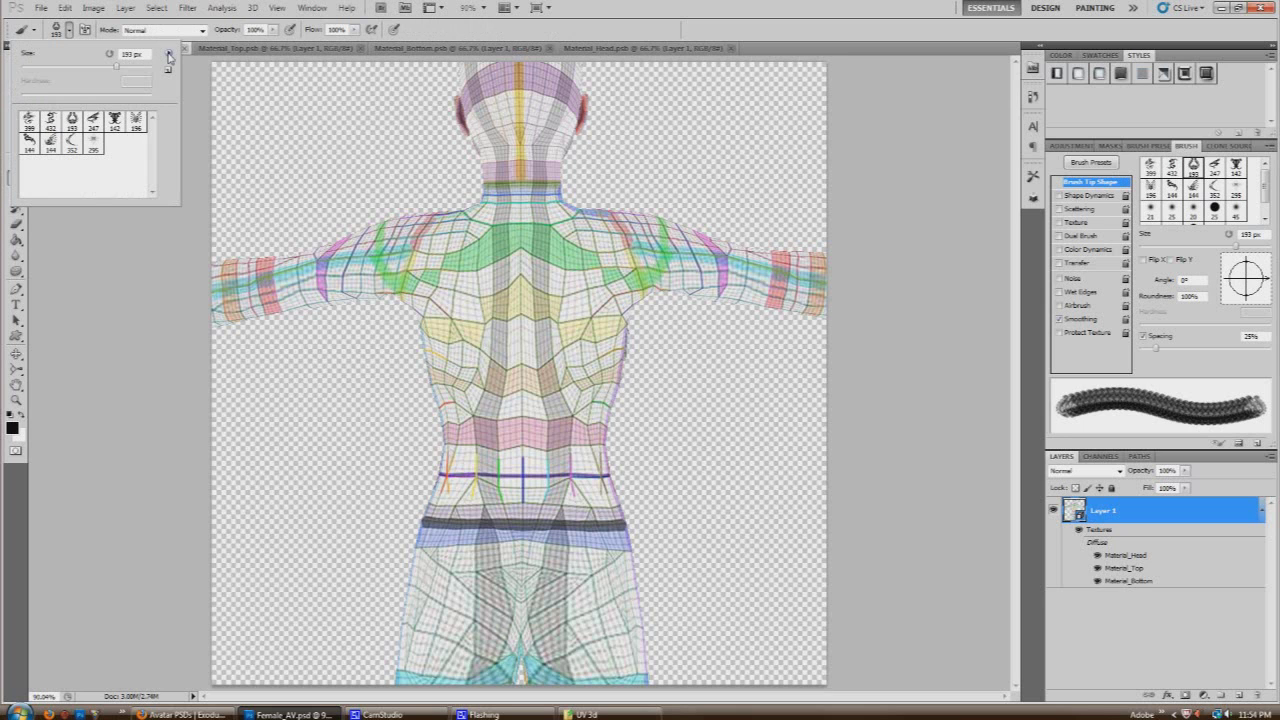
pyautogui.click(169, 57)
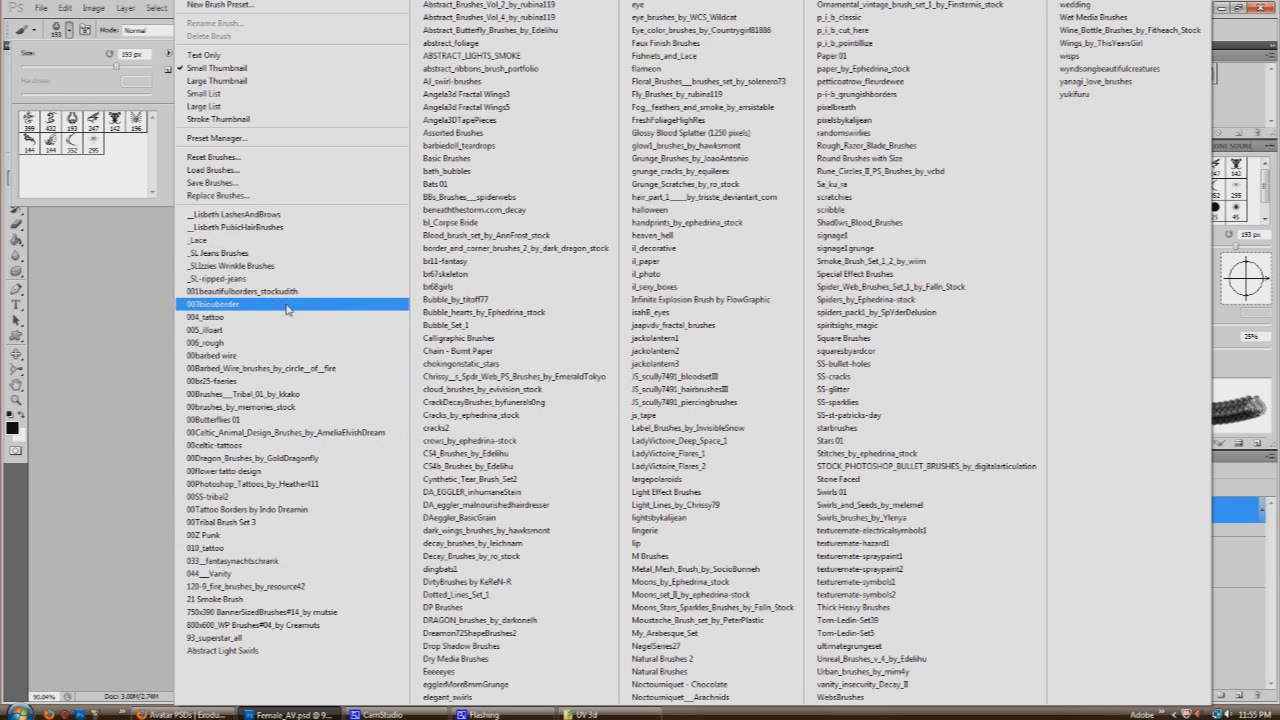
pyautogui.click(237, 320)
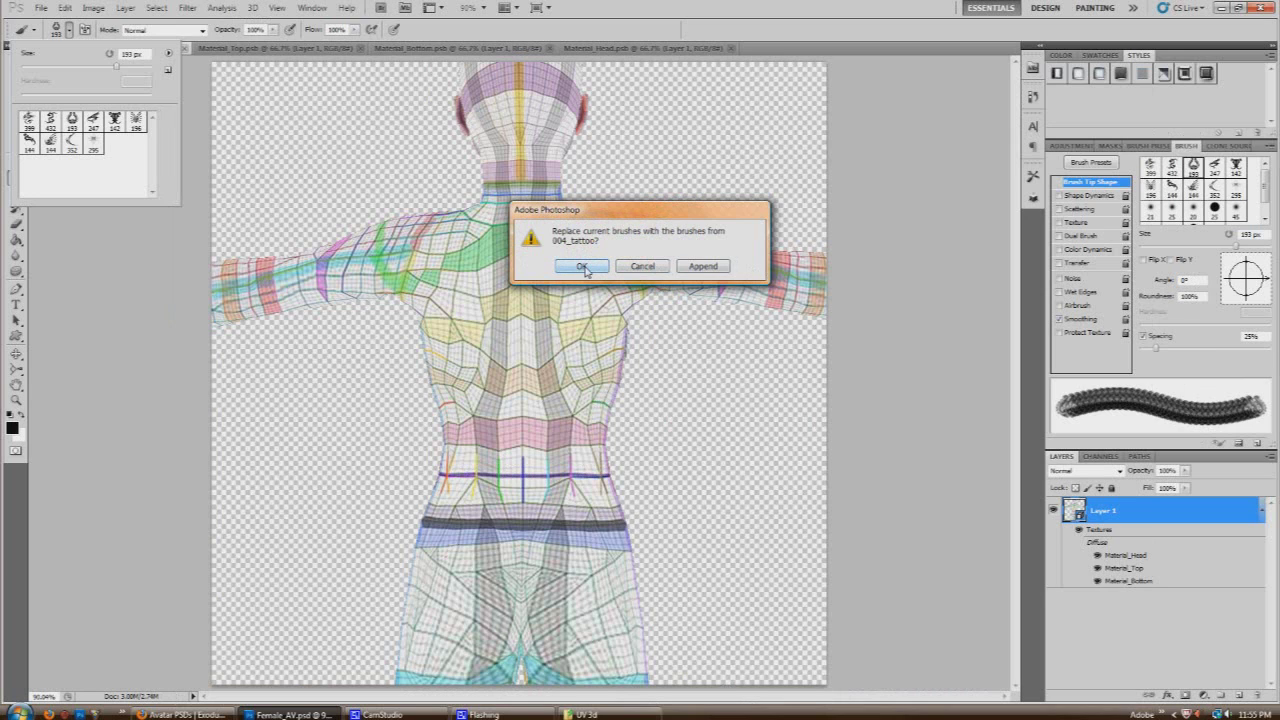
pyautogui.click(585, 268)
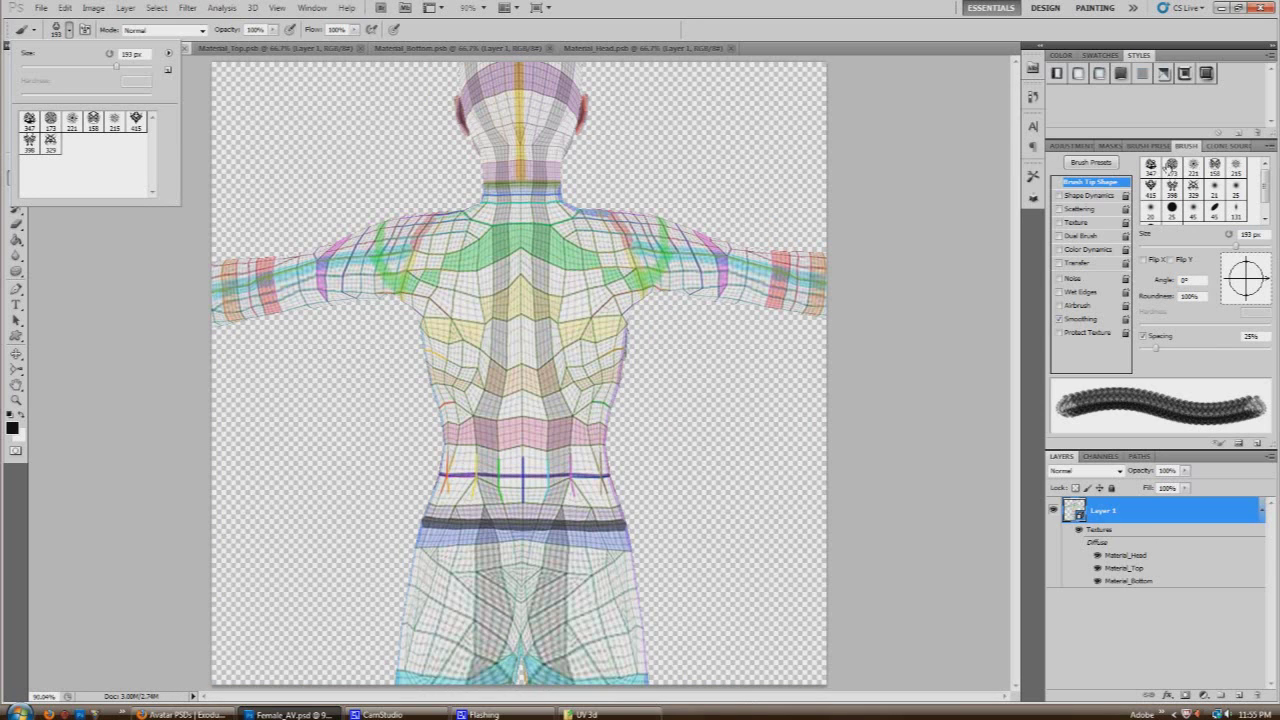
pyautogui.click(1170, 165)
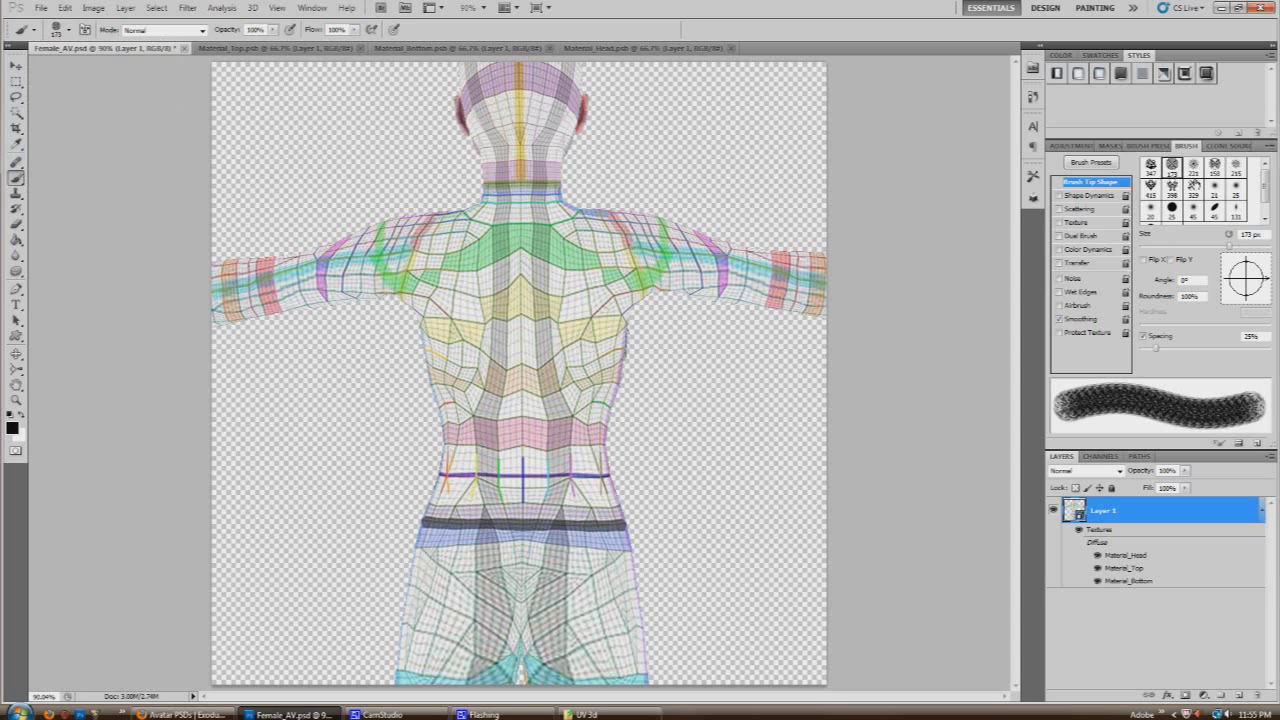
pyautogui.click(1193, 167)
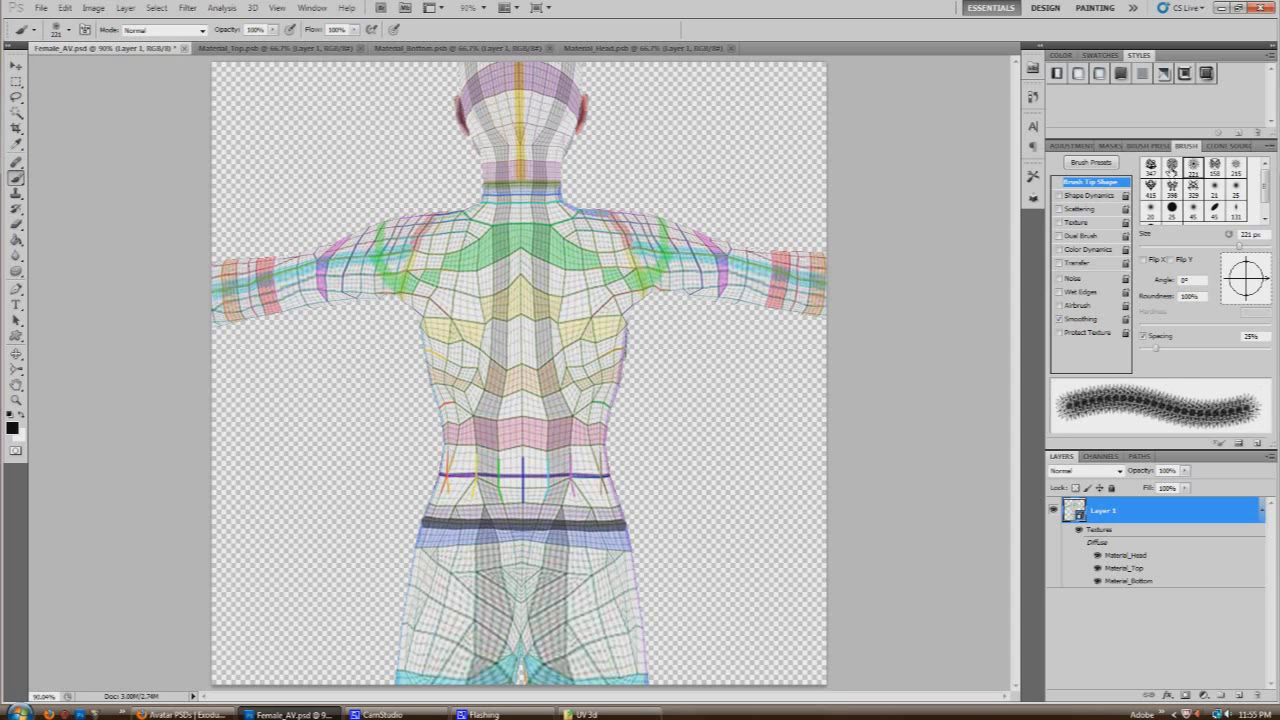
pyautogui.click(1171, 165)
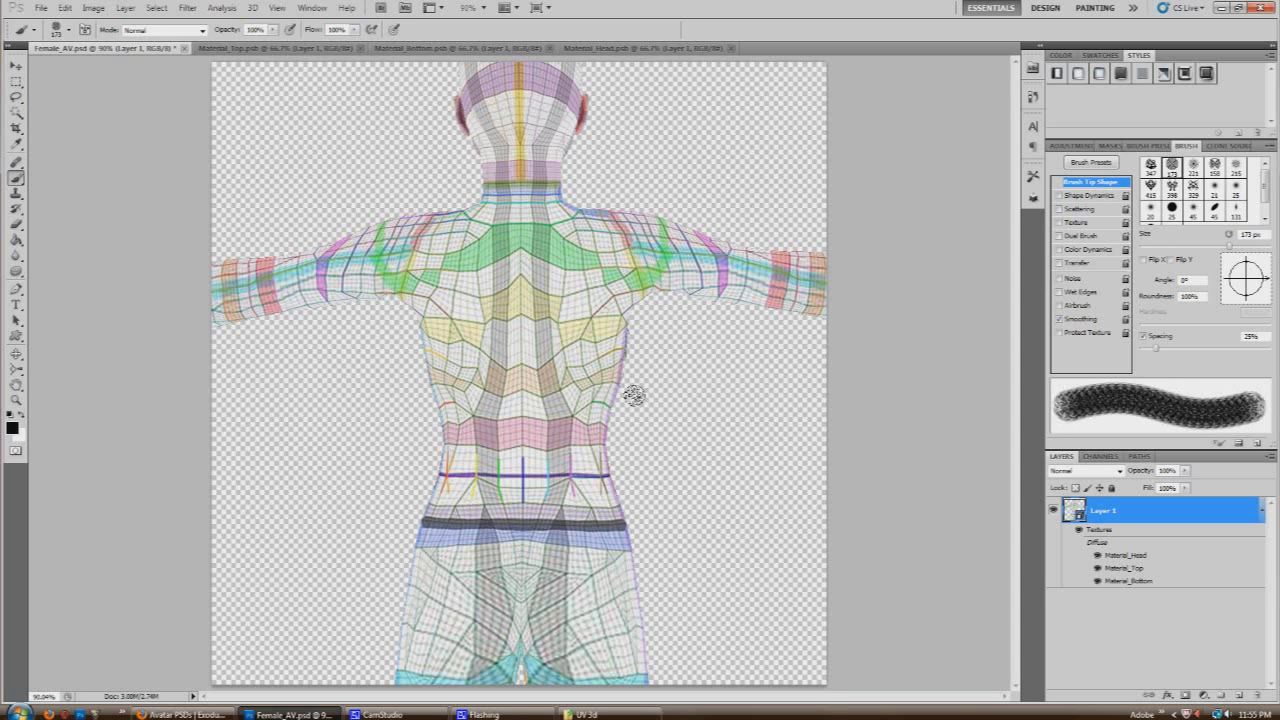
# Step: Pan the 3D camera to frame the avatar's lower back and waist
pyautogui.click(18, 370)
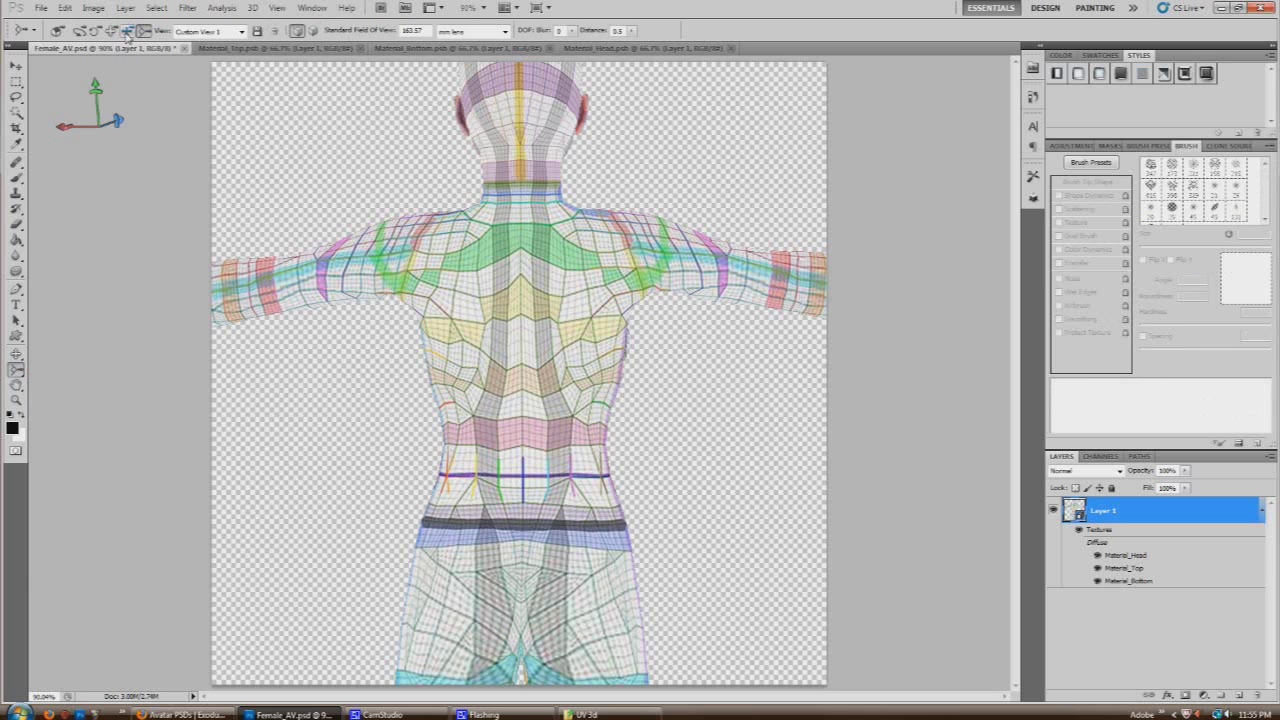
pyautogui.click(127, 31)
pyautogui.moveTo(529, 354); pyautogui.dragTo(529, 294)
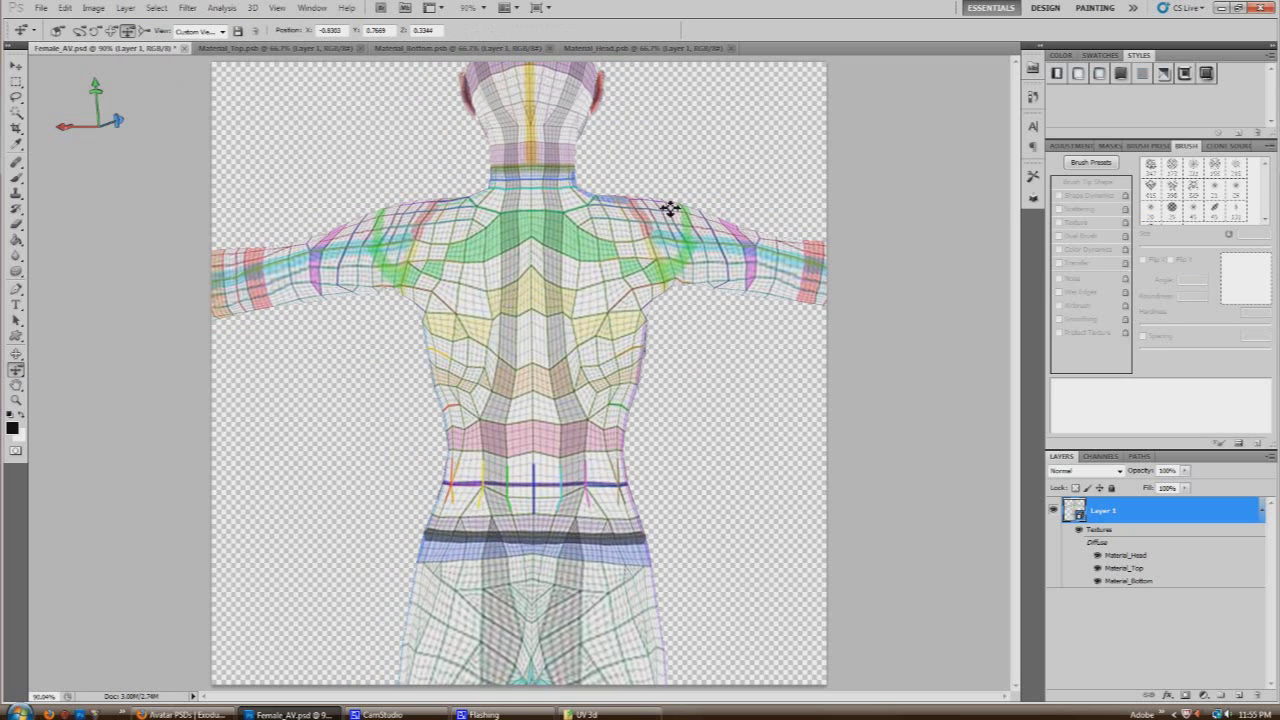
pyautogui.click(16, 177)
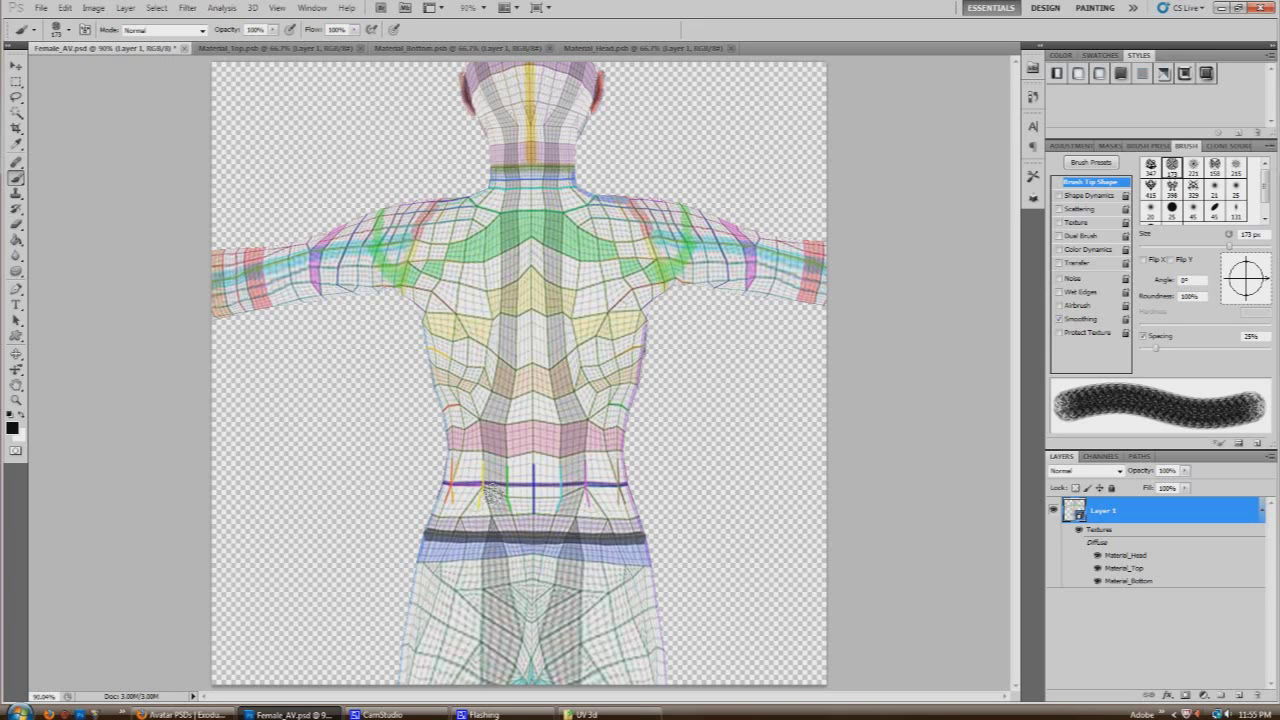
# Step: Stamp the 173 px celtic-knot tattoo on the lower waist, then pick the 25 px hard round brush
pyautogui.click(535, 537)
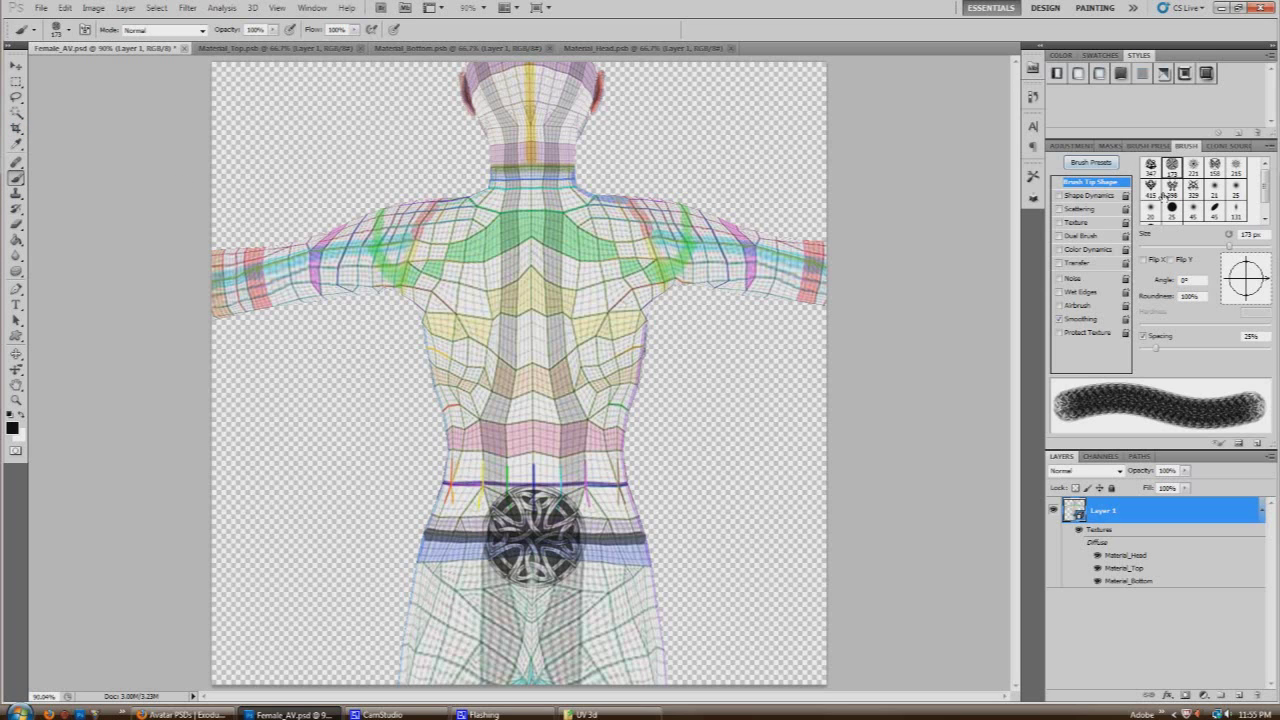
pyautogui.click(1171, 207)
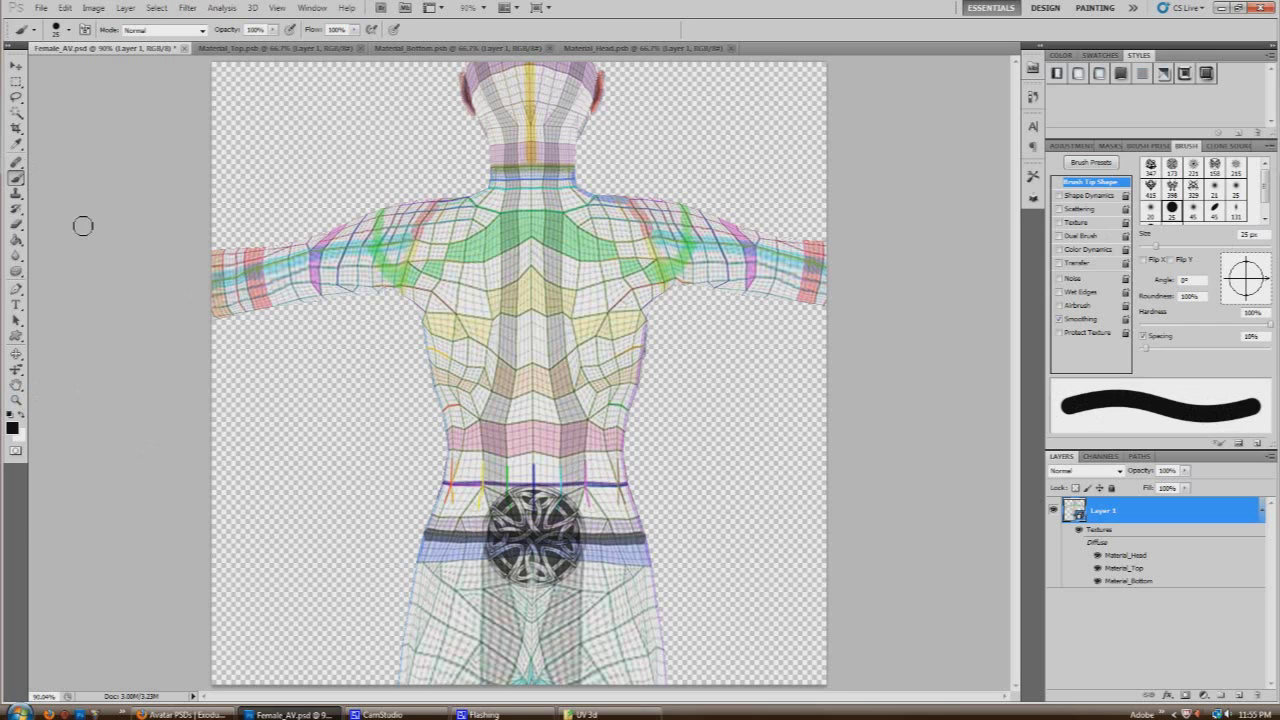
# Step: Dolly the camera closer and pan the torso up to centre the lower-back knot tattoo
pyautogui.click(16, 369)
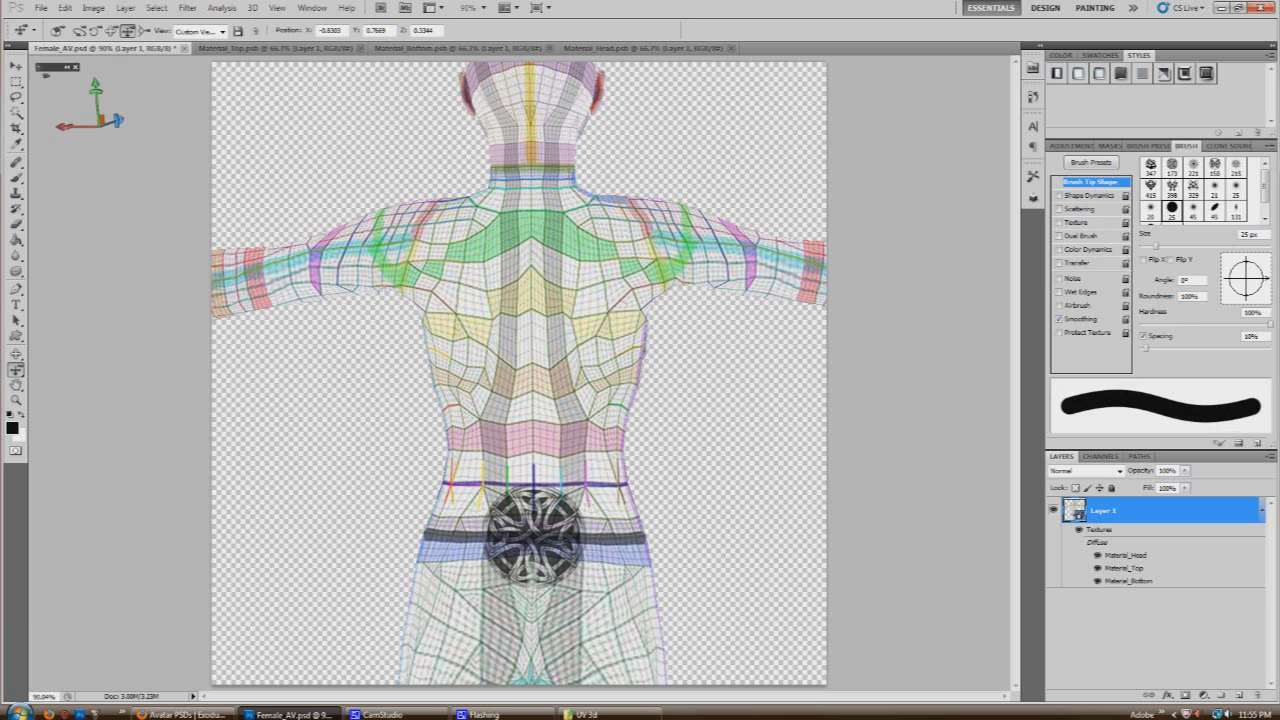
pyautogui.moveTo(555, 535); pyautogui.dragTo(531, 677)
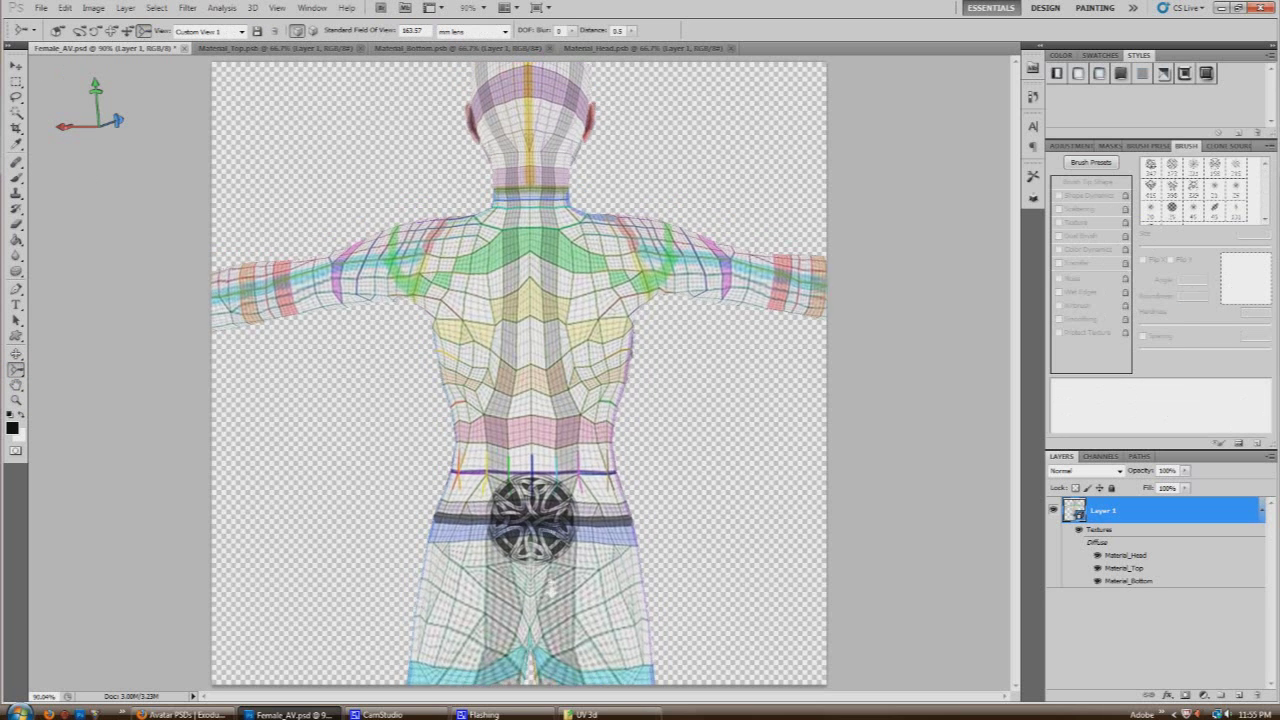
pyautogui.click(111, 31)
pyautogui.moveTo(510, 326)
pyautogui.mouseDown()
pyautogui.moveTo(537, 361)
pyautogui.moveTo(516, 524)
pyautogui.mouseUp()
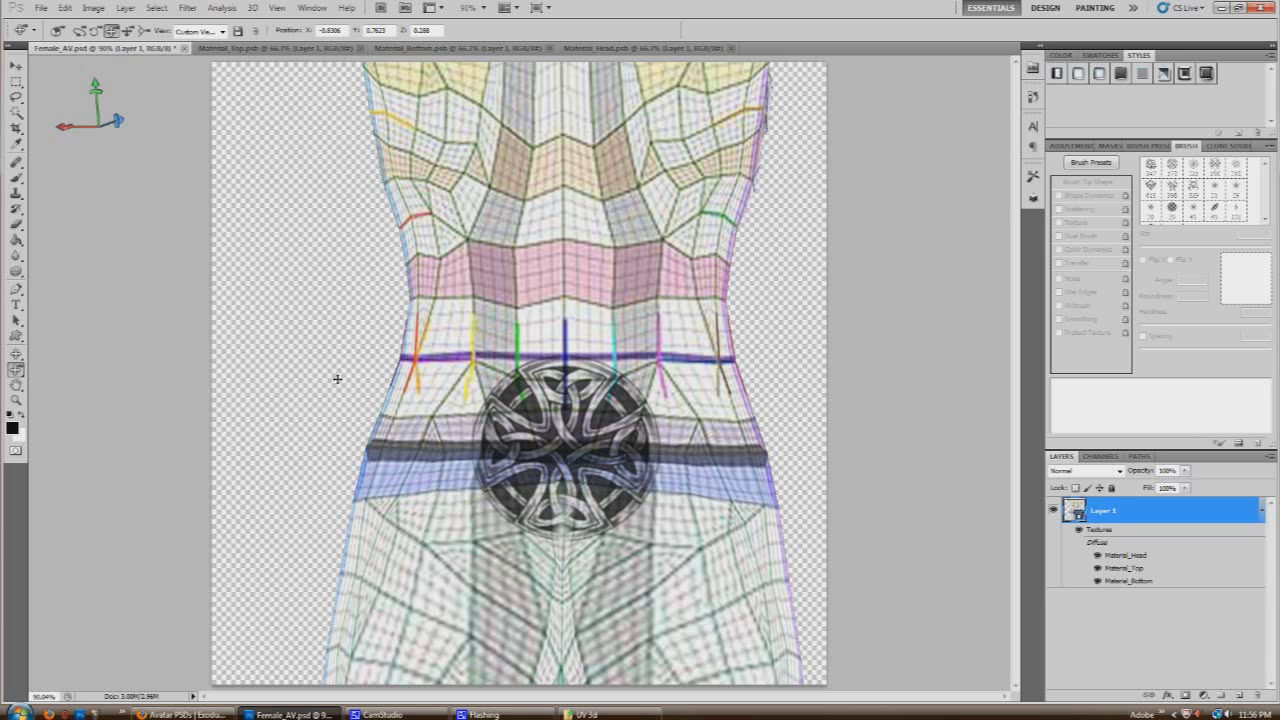
# Step: Close the three Material texture tabs and reopen the Material_Top and Material_Bottom textures
pyautogui.click(373, 48)
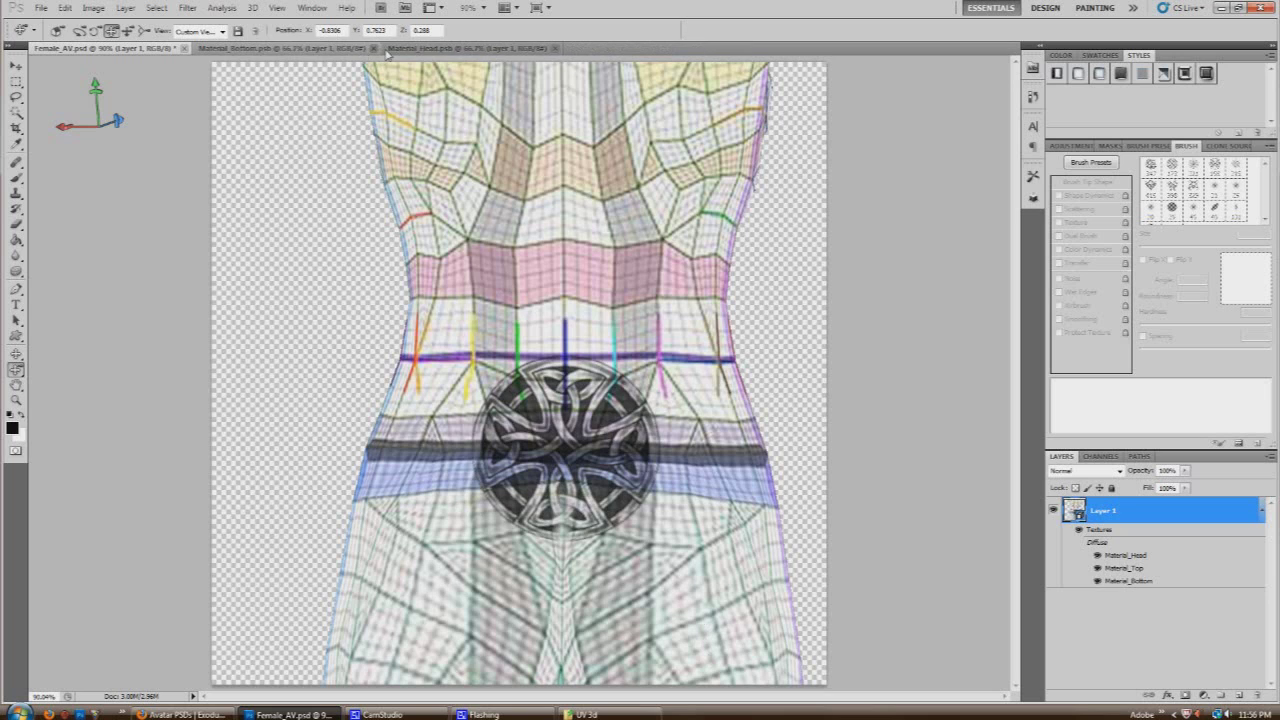
pyautogui.click(376, 48)
pyautogui.click(366, 48)
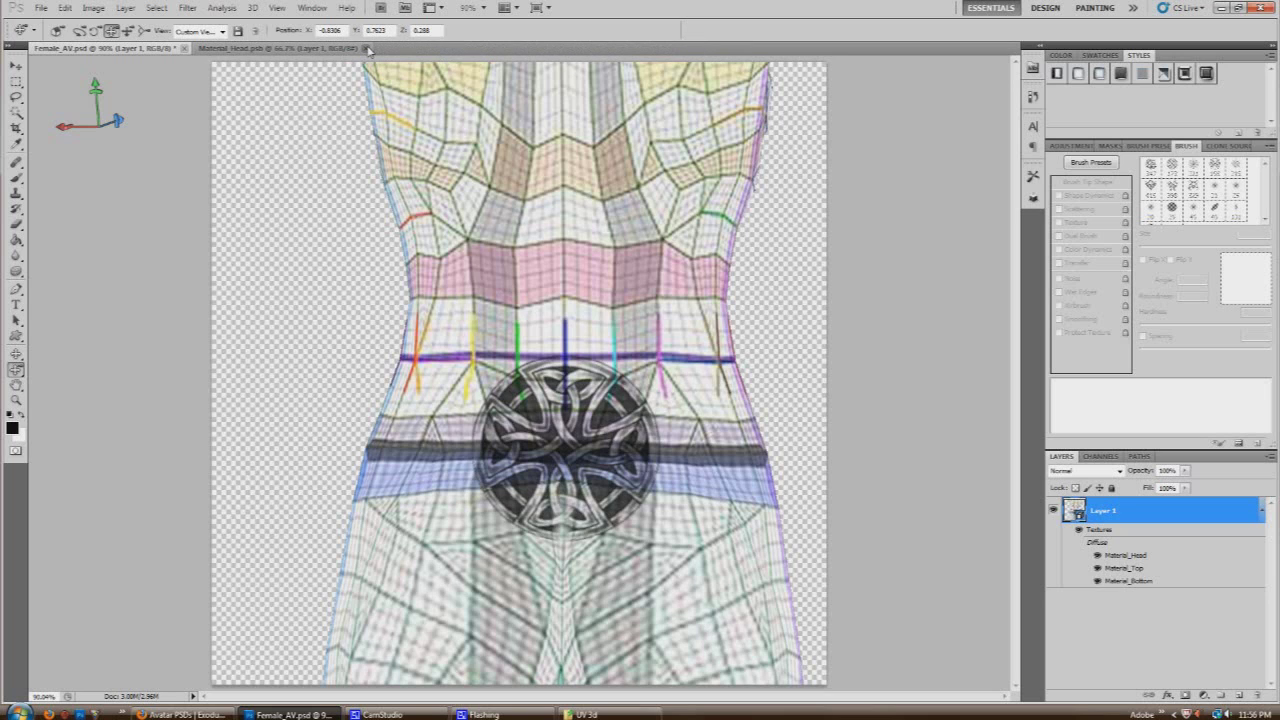
pyautogui.doubleClick(1123, 568)
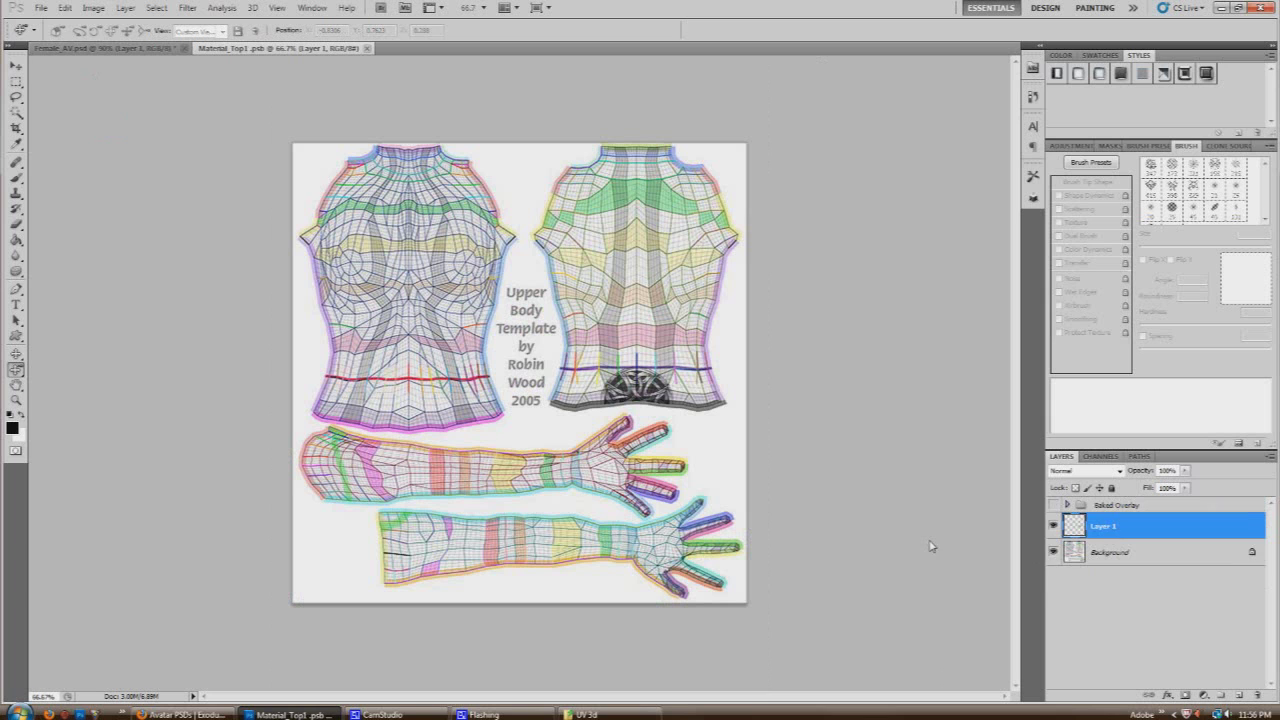
pyautogui.click(148, 49)
pyautogui.doubleClick(1129, 581)
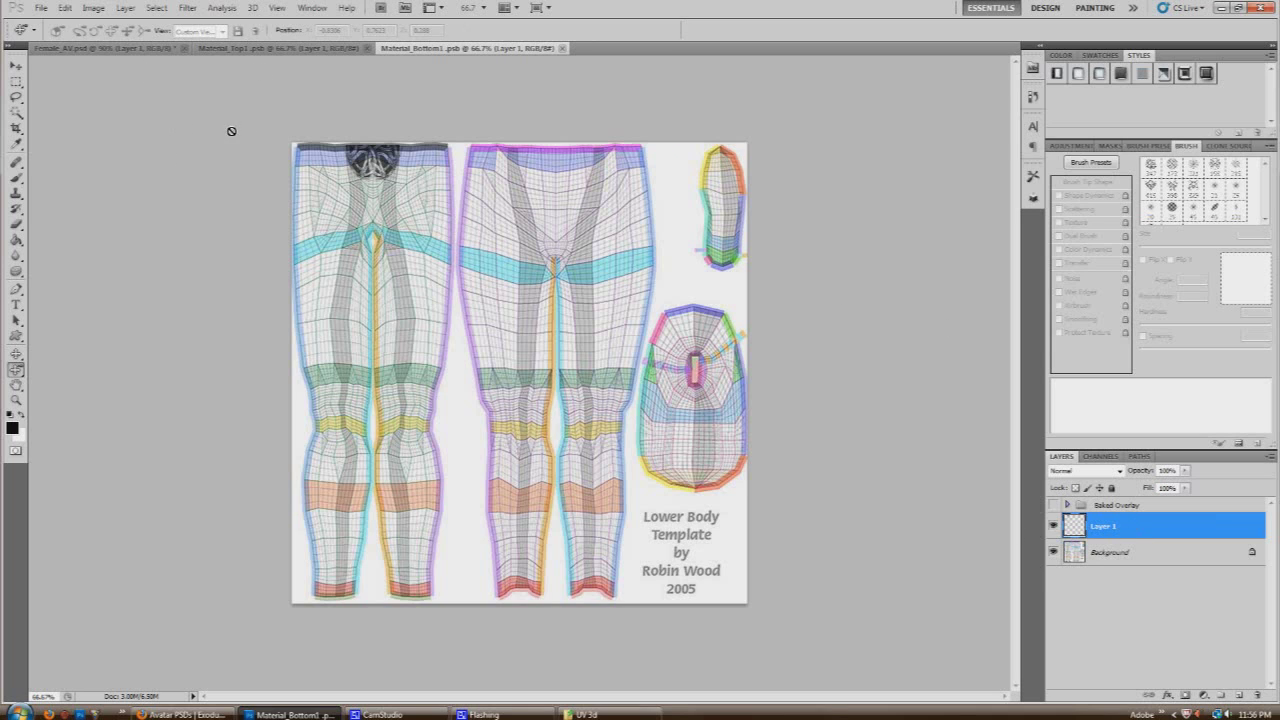
# Step: Zoom to 300% on the tattoo at the Material_Bottom waistband, then return to Female_AV.psd
pyautogui.click(16, 400)
pyautogui.moveTo(407, 168); pyautogui.dragTo(356, 149)
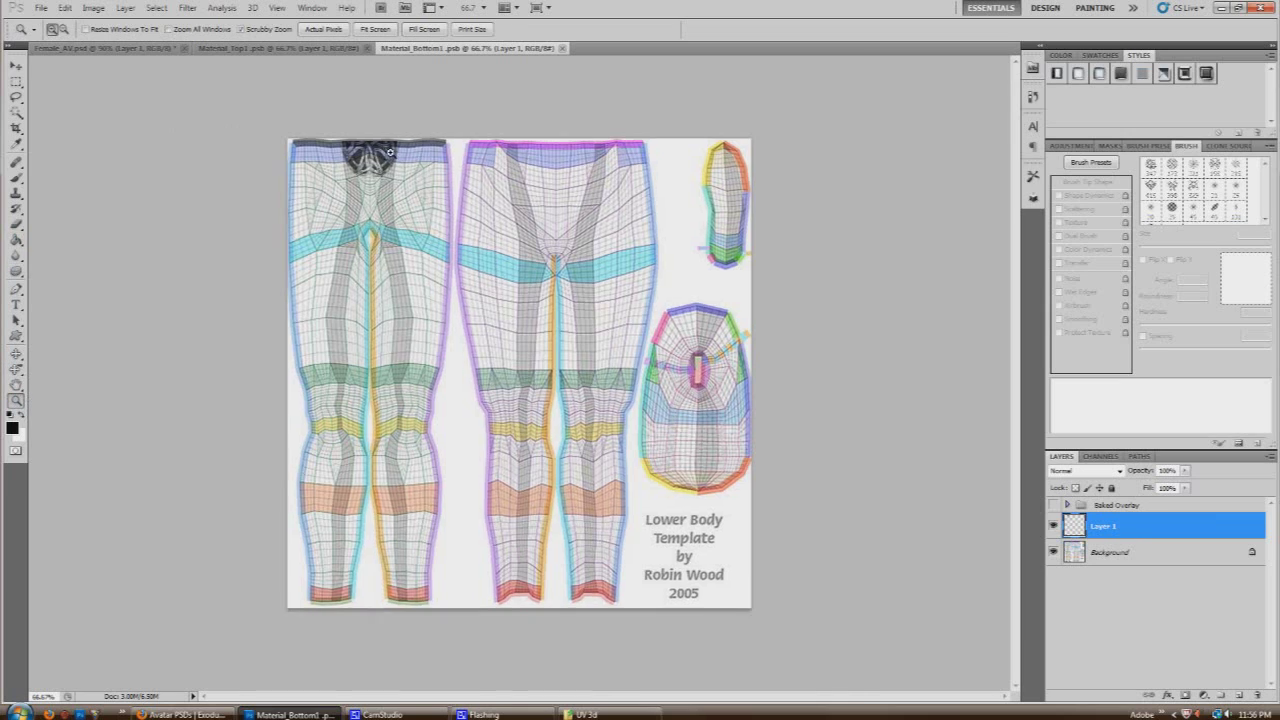
pyautogui.scroll(3, 356, 149)
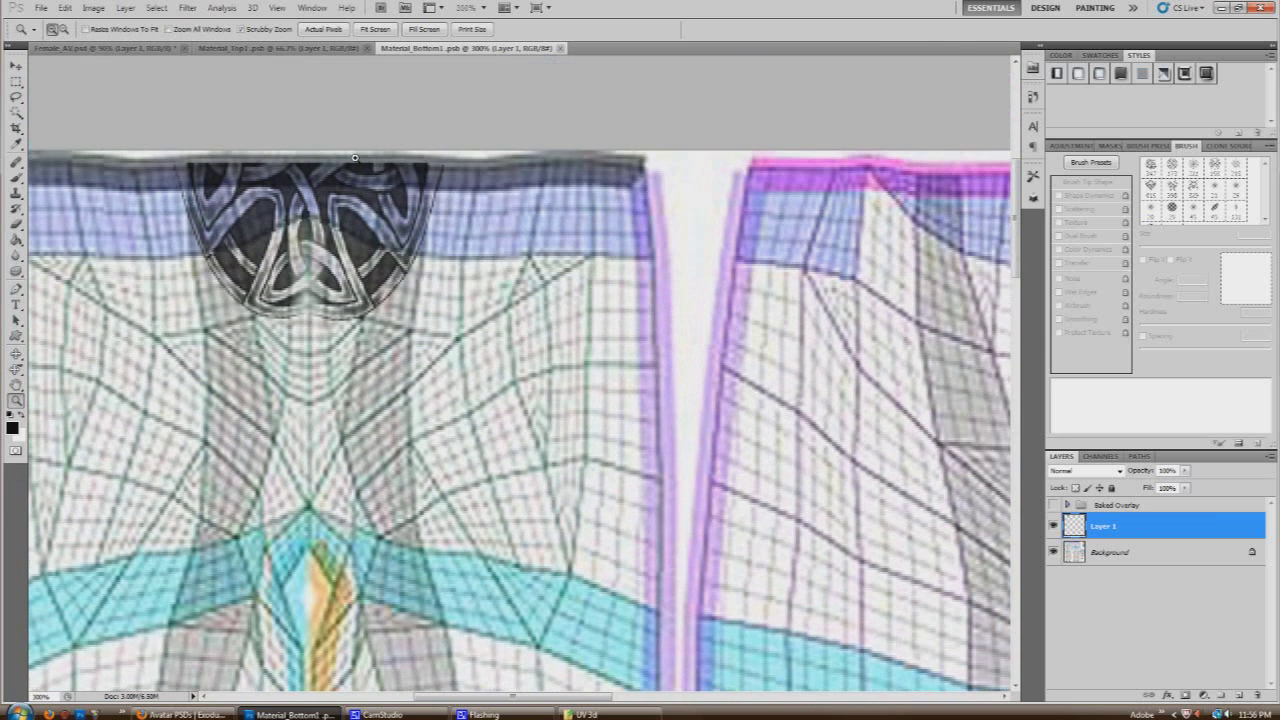
pyautogui.moveTo(452, 697); pyautogui.dragTo(424, 697)
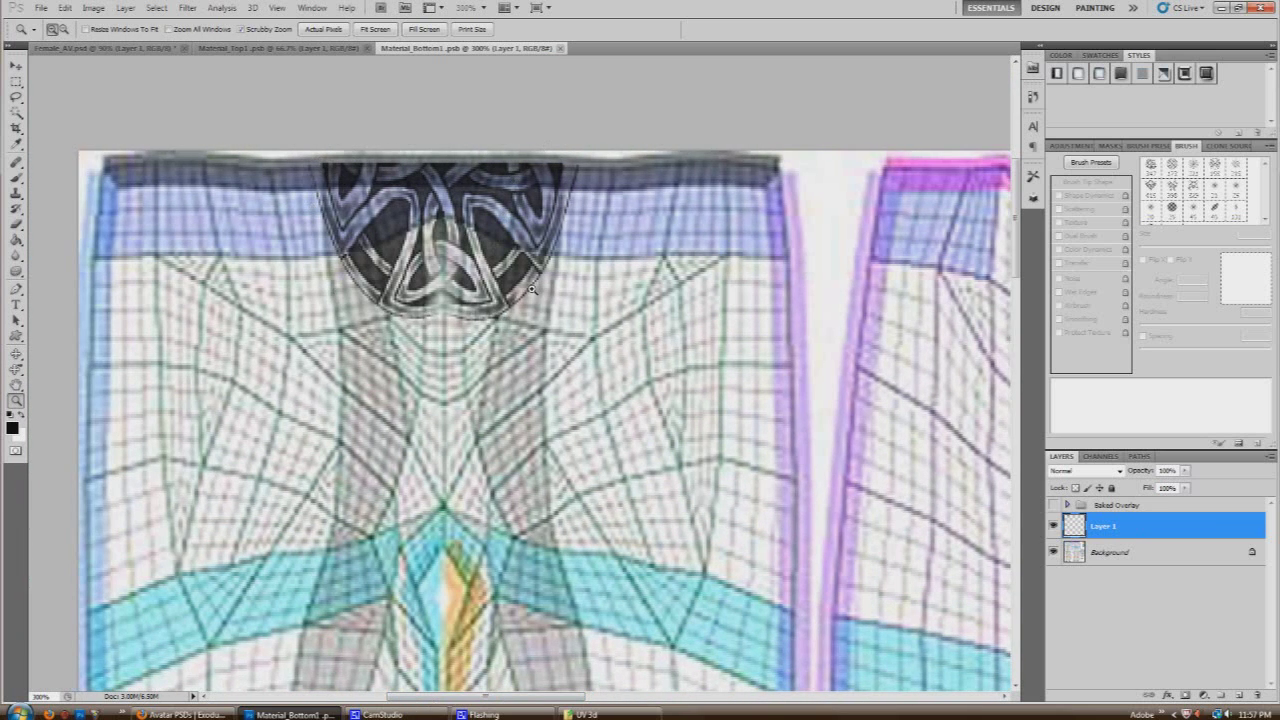
pyautogui.click(130, 50)
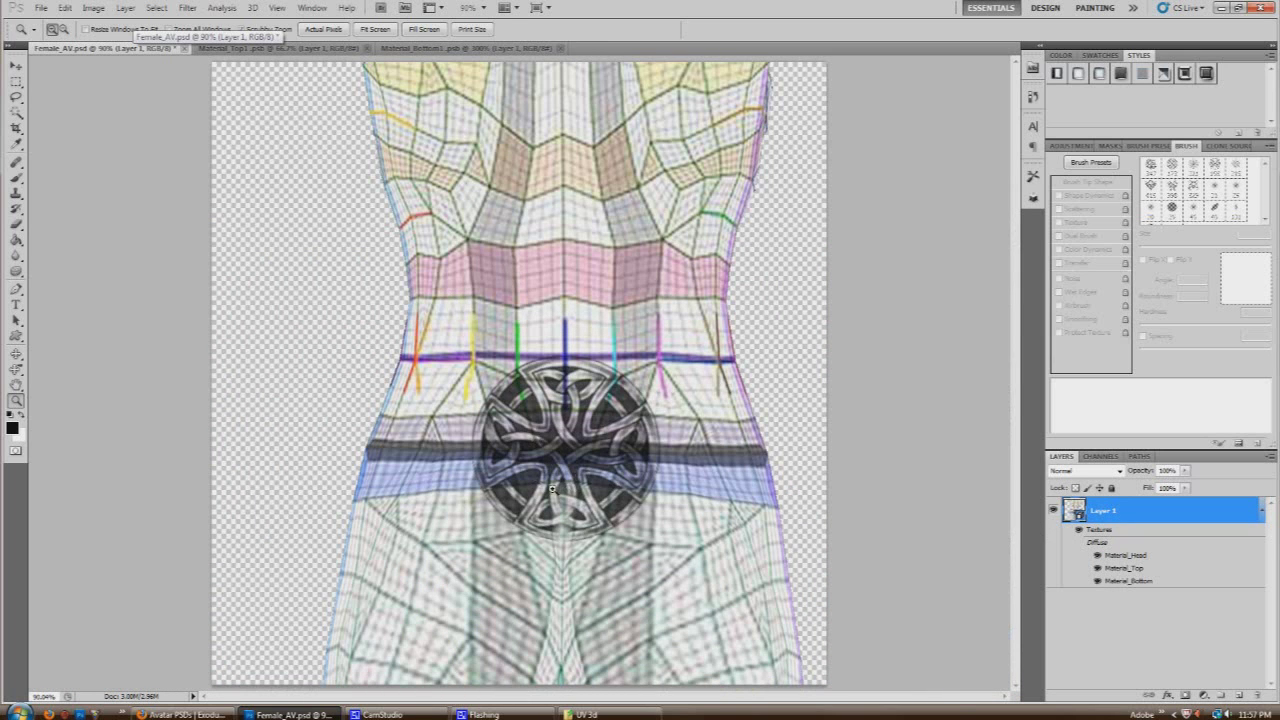
# Step: Check the Material_Top1 and Material_Bottom1 textures and reselect the 173 px tattoo brush on Female_AV.psd
pyautogui.click(323, 50)
pyautogui.click(486, 49)
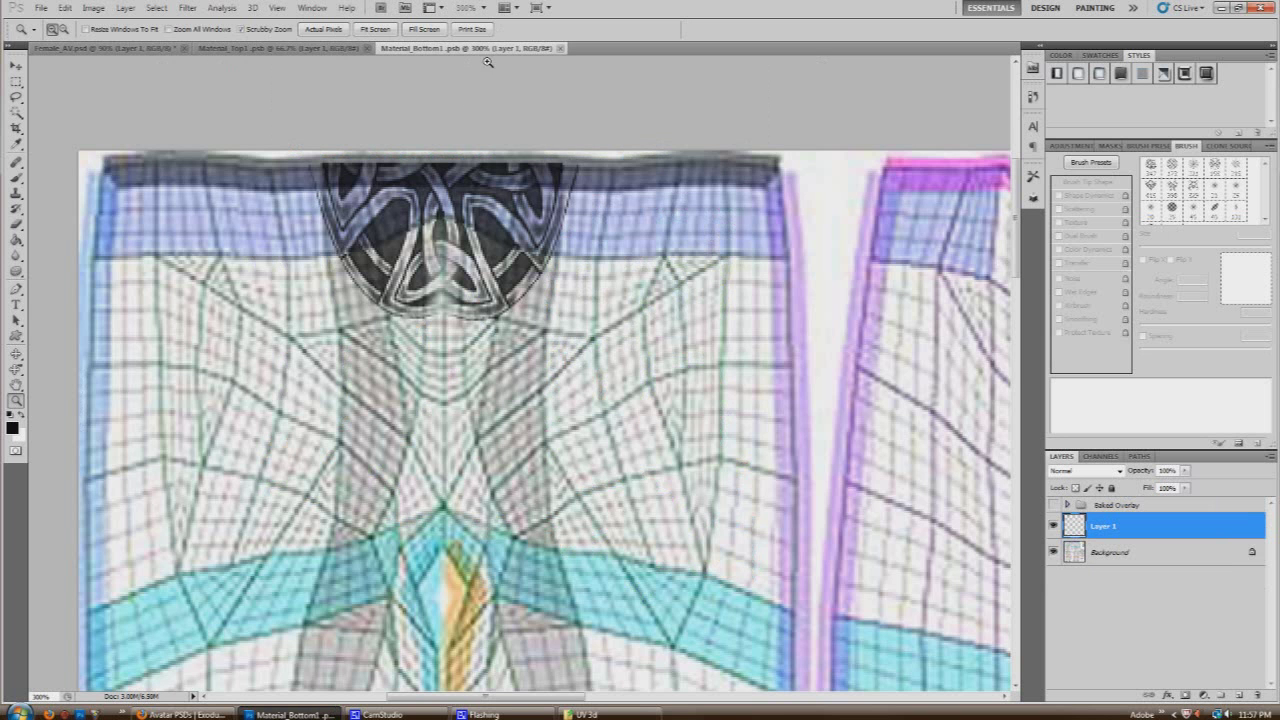
pyautogui.click(16, 178)
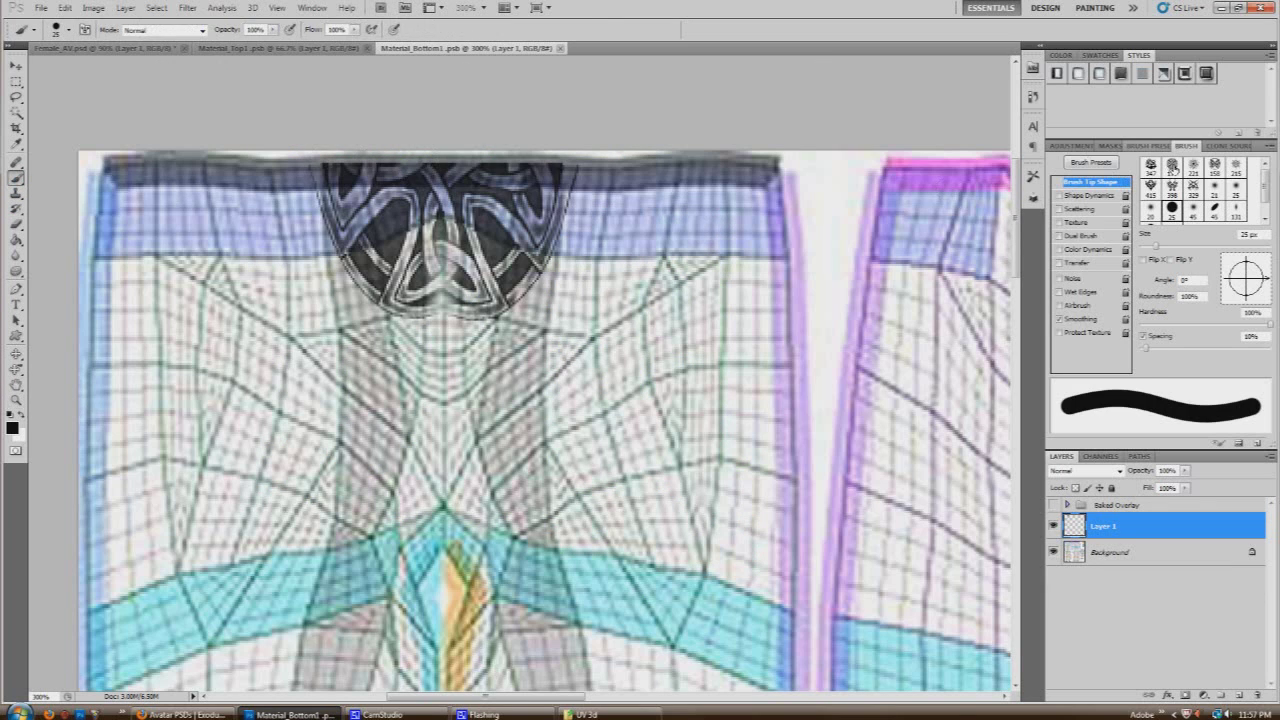
pyautogui.click(1171, 165)
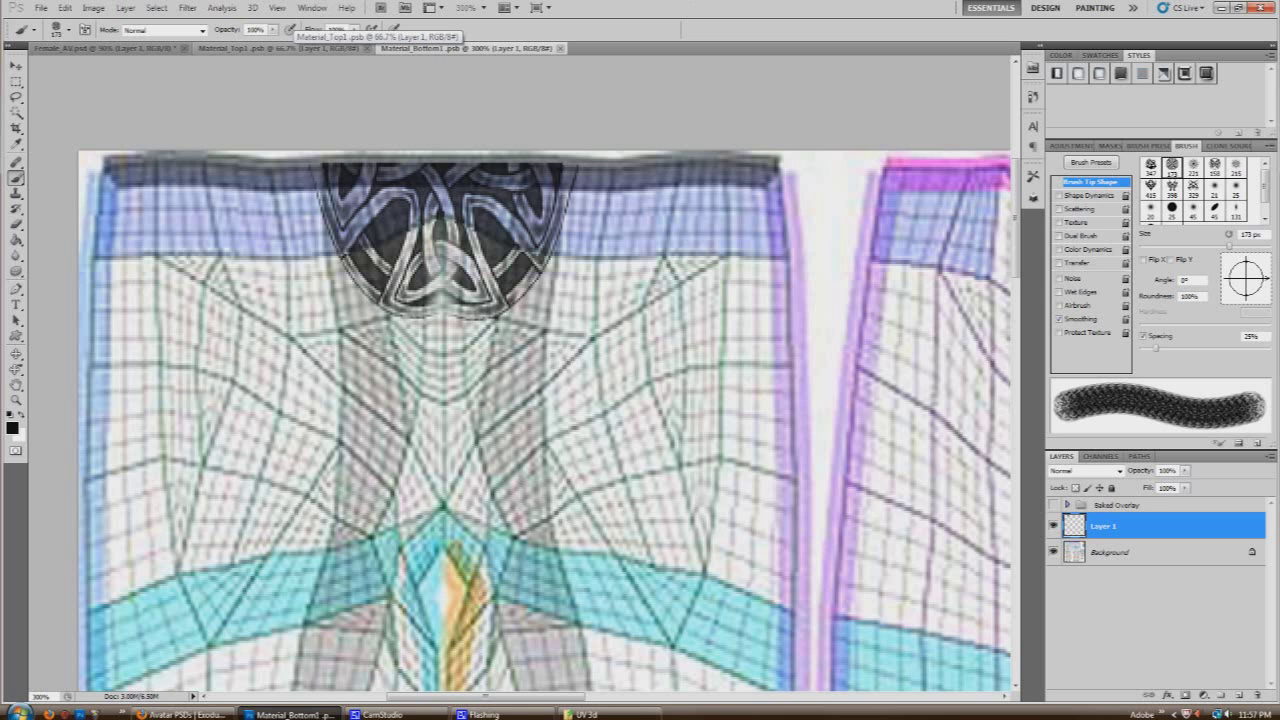
pyautogui.click(127, 50)
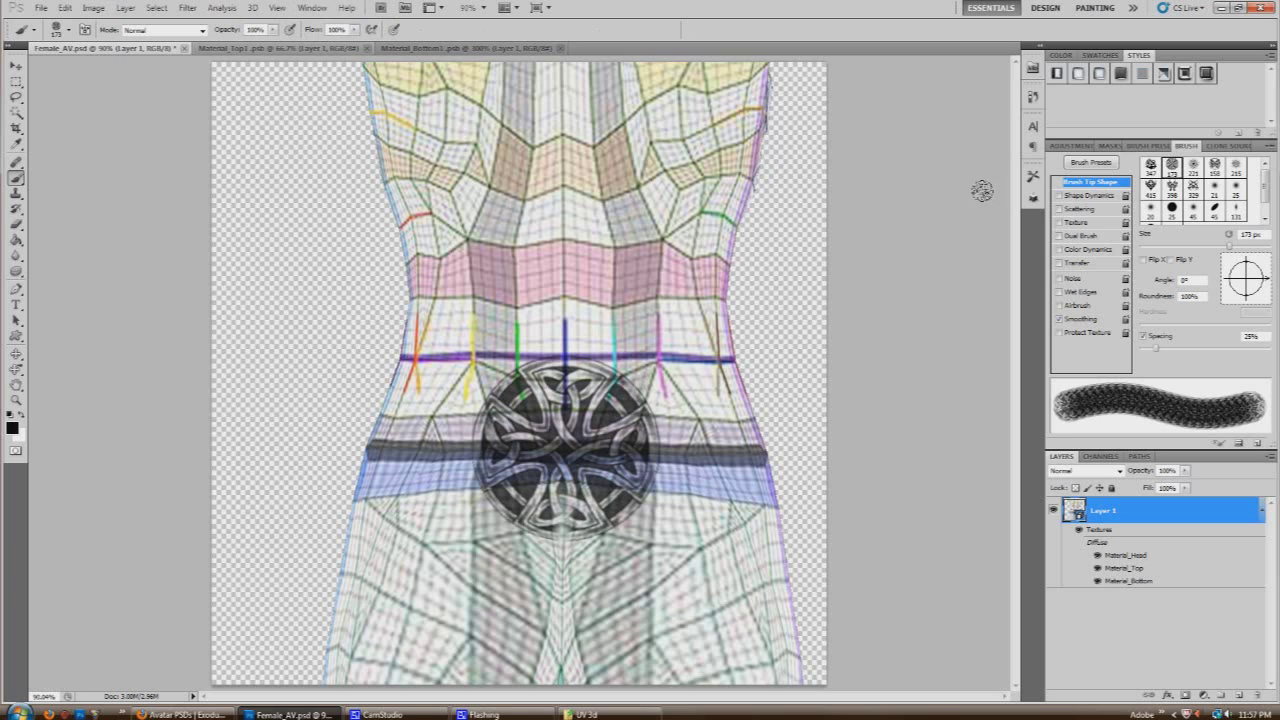
# Step: Drag the 3D model down to show the shoulders, neck and upper back, glancing at Material_Top1
pyautogui.click(17, 369)
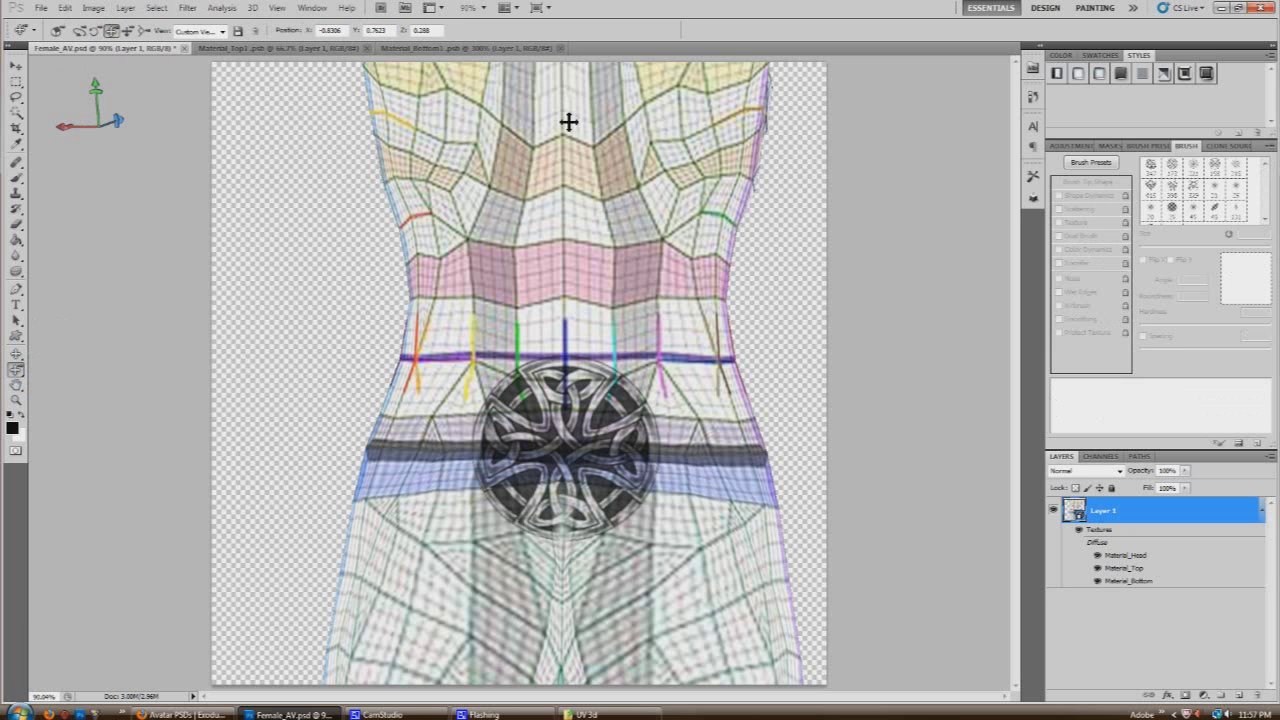
pyautogui.moveTo(571, 120); pyautogui.dragTo(578, 313)
pyautogui.moveTo(578, 199)
pyautogui.mouseDown()
pyautogui.moveTo(560, 280)
pyautogui.moveTo(571, 251)
pyautogui.moveTo(554, 223)
pyautogui.moveTo(571, 217)
pyautogui.moveTo(423, 263)
pyautogui.mouseUp()
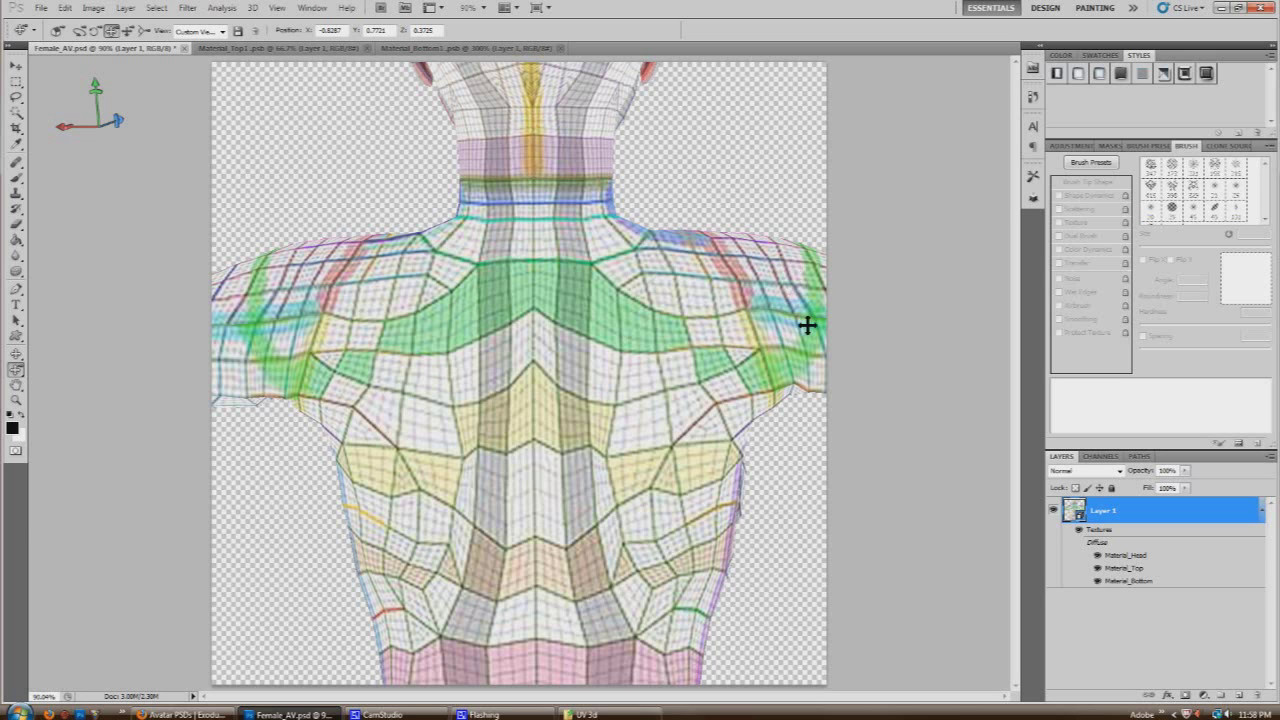
pyautogui.click(278, 48)
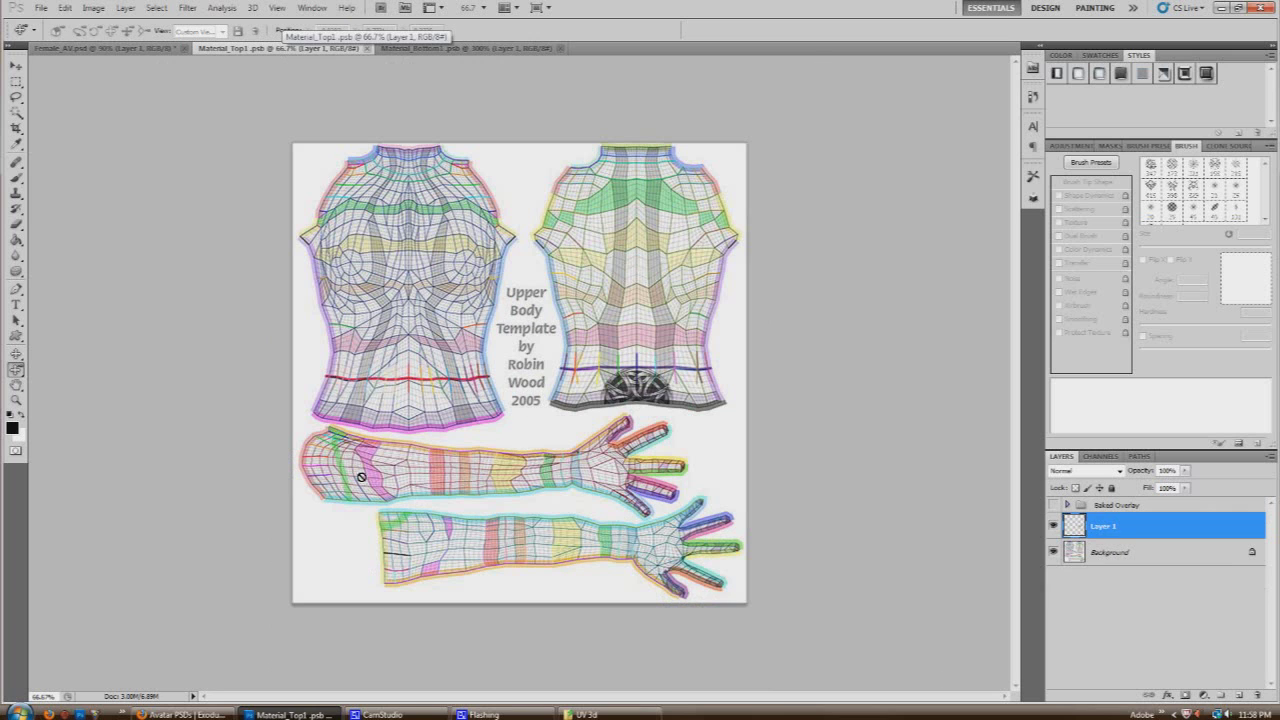
pyautogui.click(137, 48)
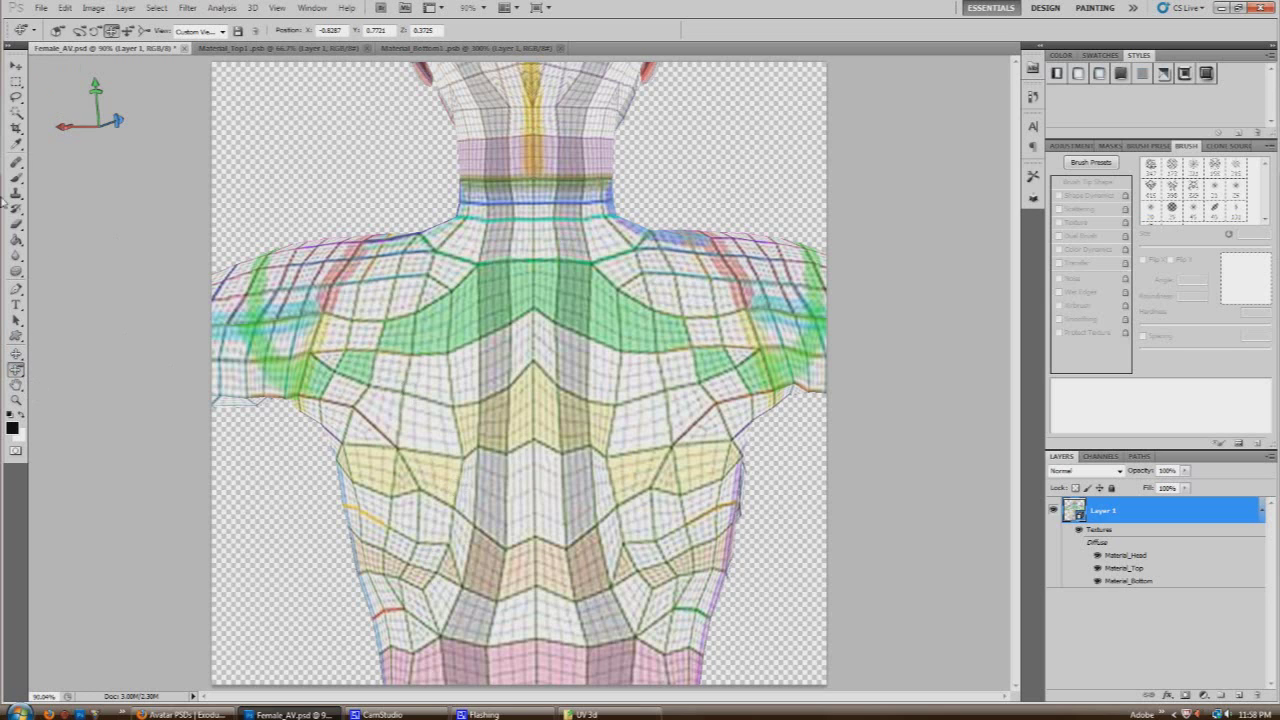
# Step: Replace the brushes with the Tribal 01 library and pick the 144 px swirl brush at 161 px
pyautogui.click(16, 177)
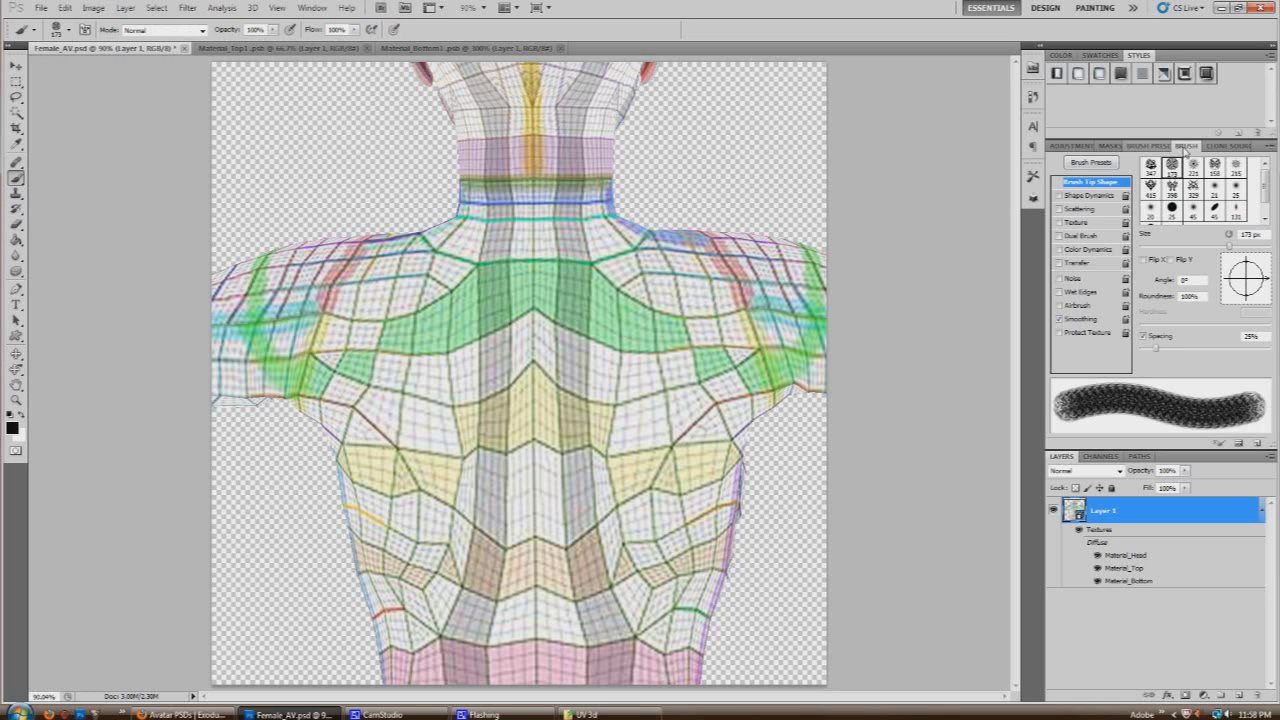
pyautogui.scroll(-3, 1268, 182)
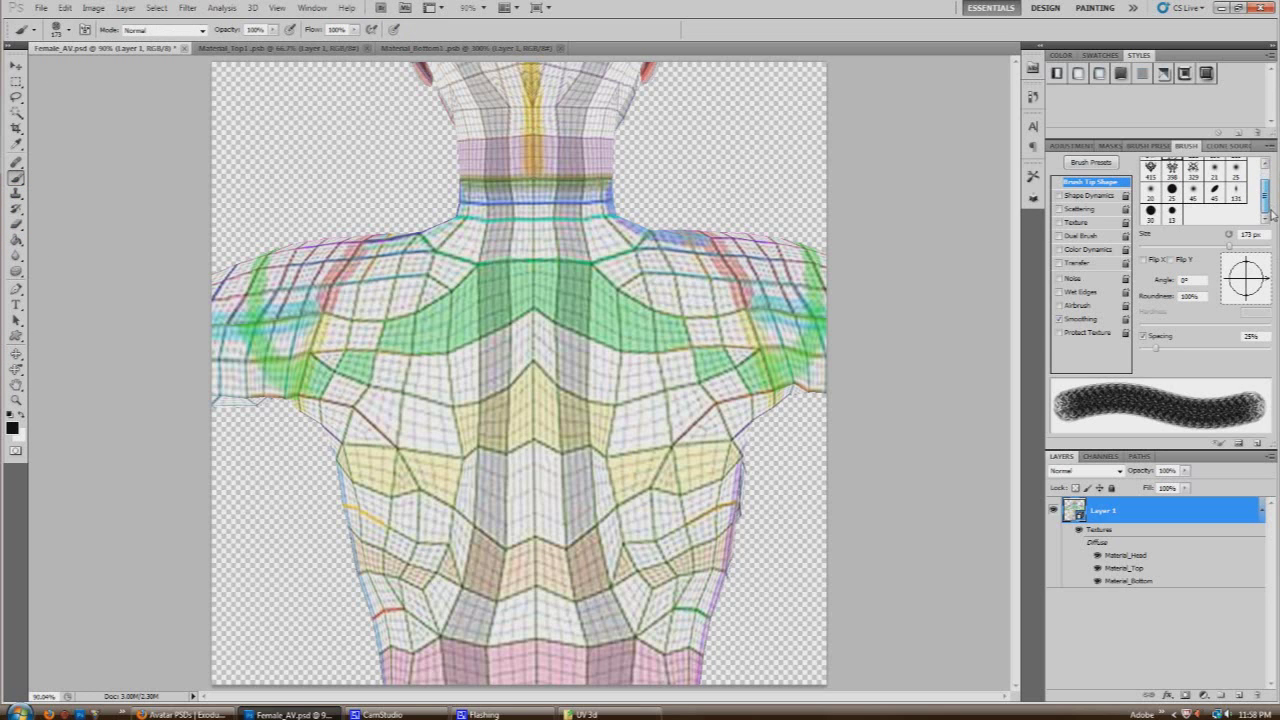
pyautogui.scroll(3, 1268, 182)
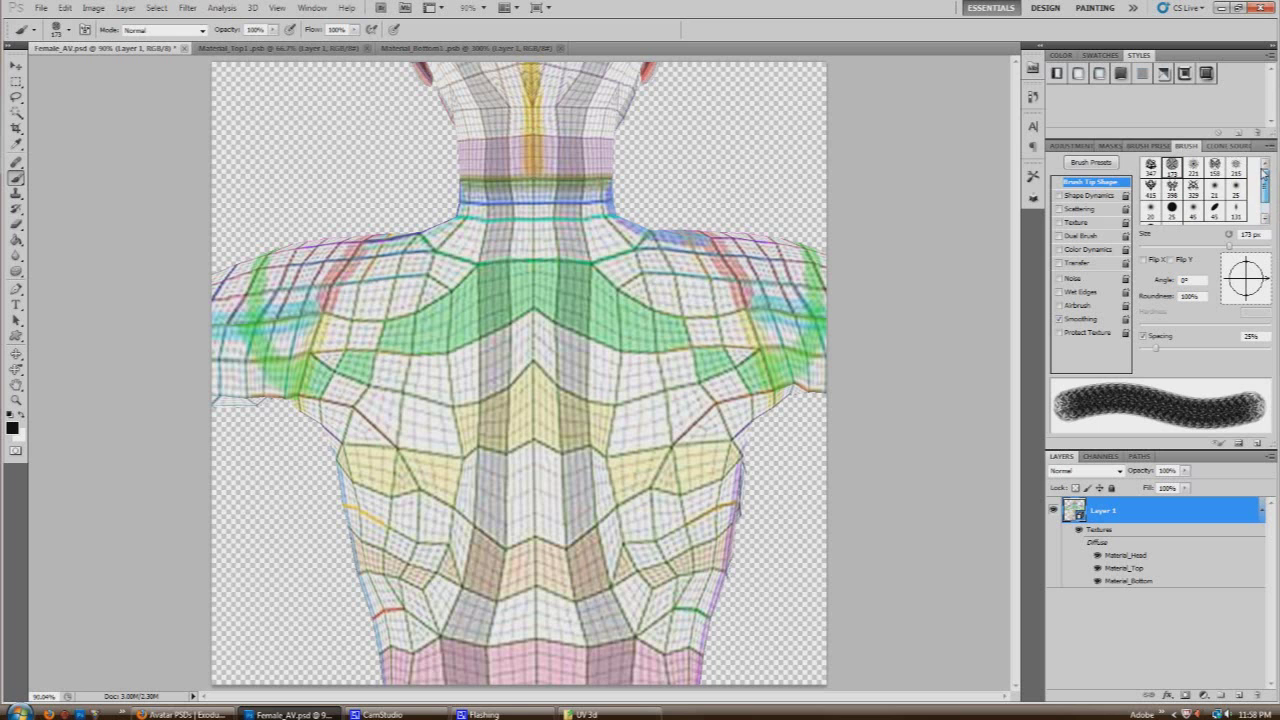
pyautogui.click(67, 31)
pyautogui.click(168, 55)
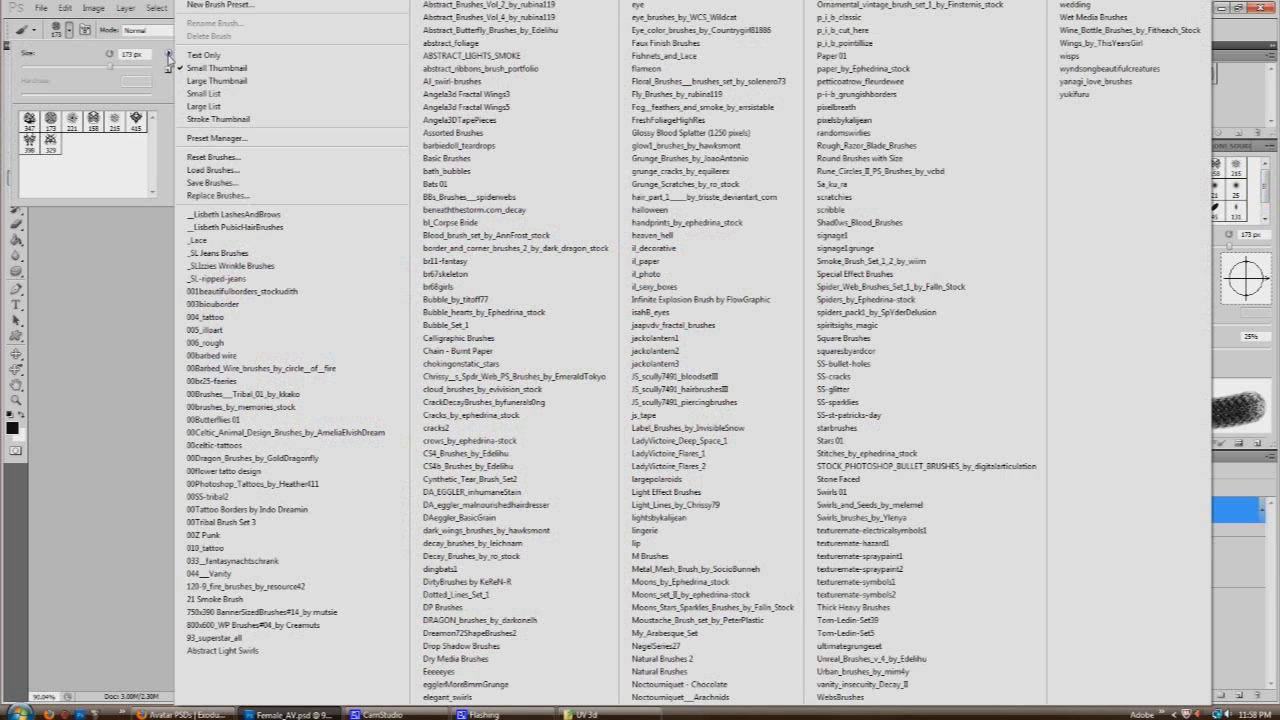
pyautogui.click(293, 396)
pyautogui.click(579, 266)
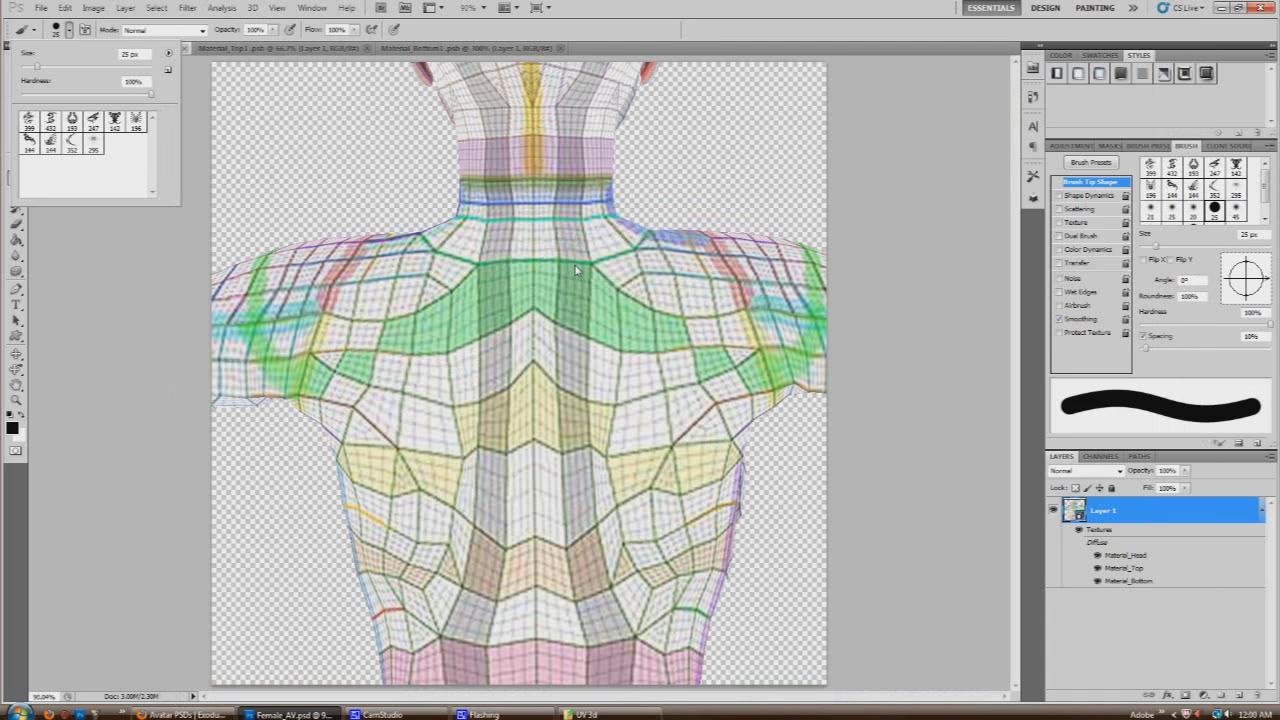
pyautogui.click(1188, 193)
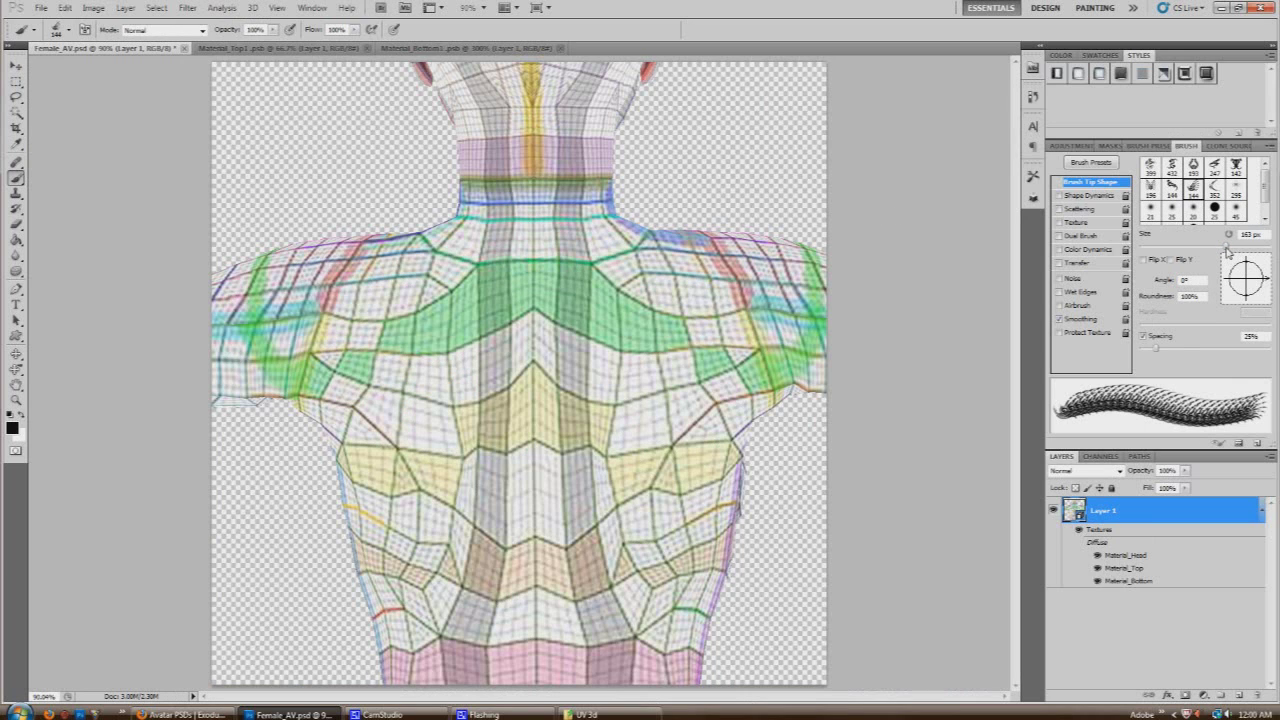
pyautogui.moveTo(1228, 250); pyautogui.dragTo(1225, 247)
# Step: Rotate the model slightly and stamp a 251 px tribal swirl on the left shoulder
pyautogui.click(16, 354)
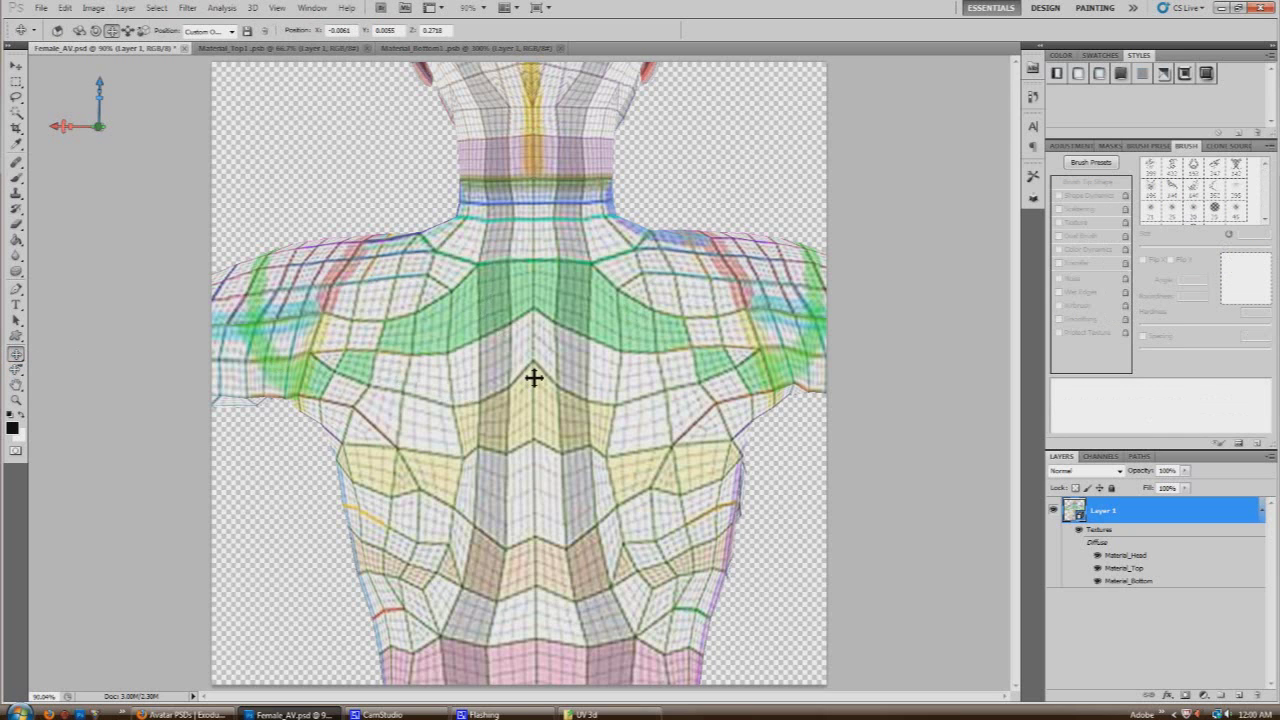
pyautogui.moveTo(535, 377); pyautogui.dragTo(523, 374)
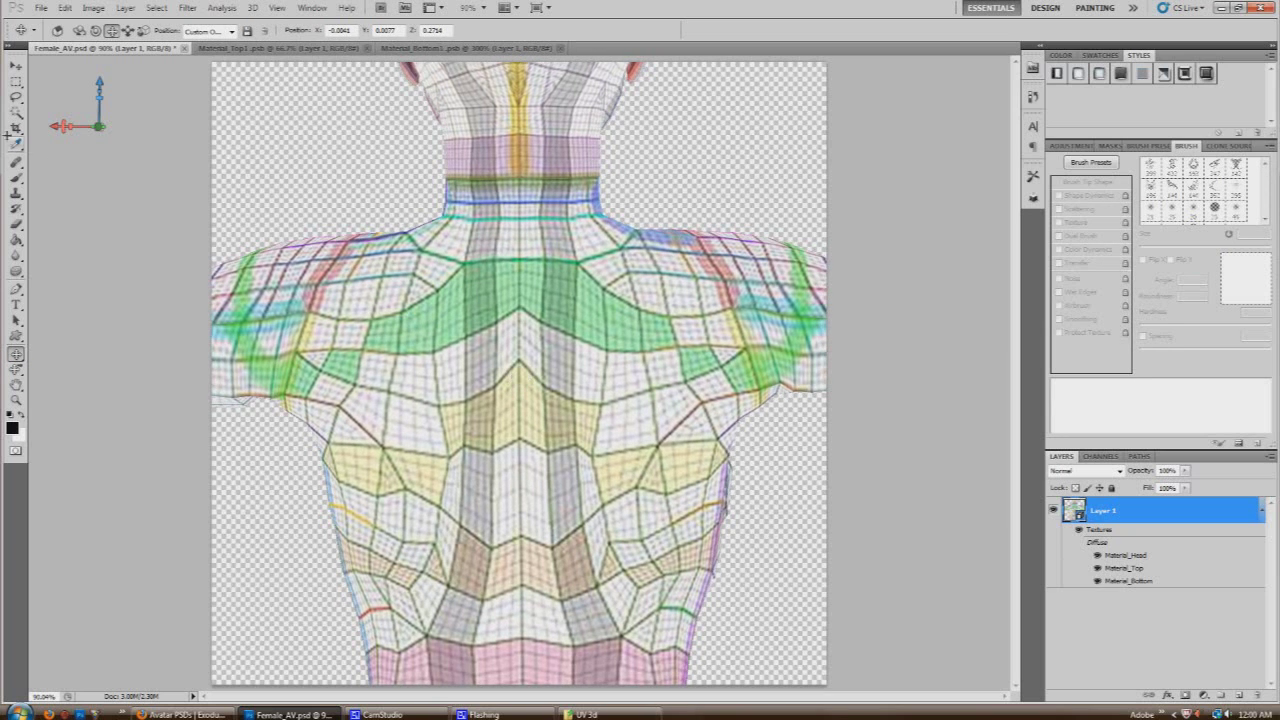
pyautogui.click(16, 177)
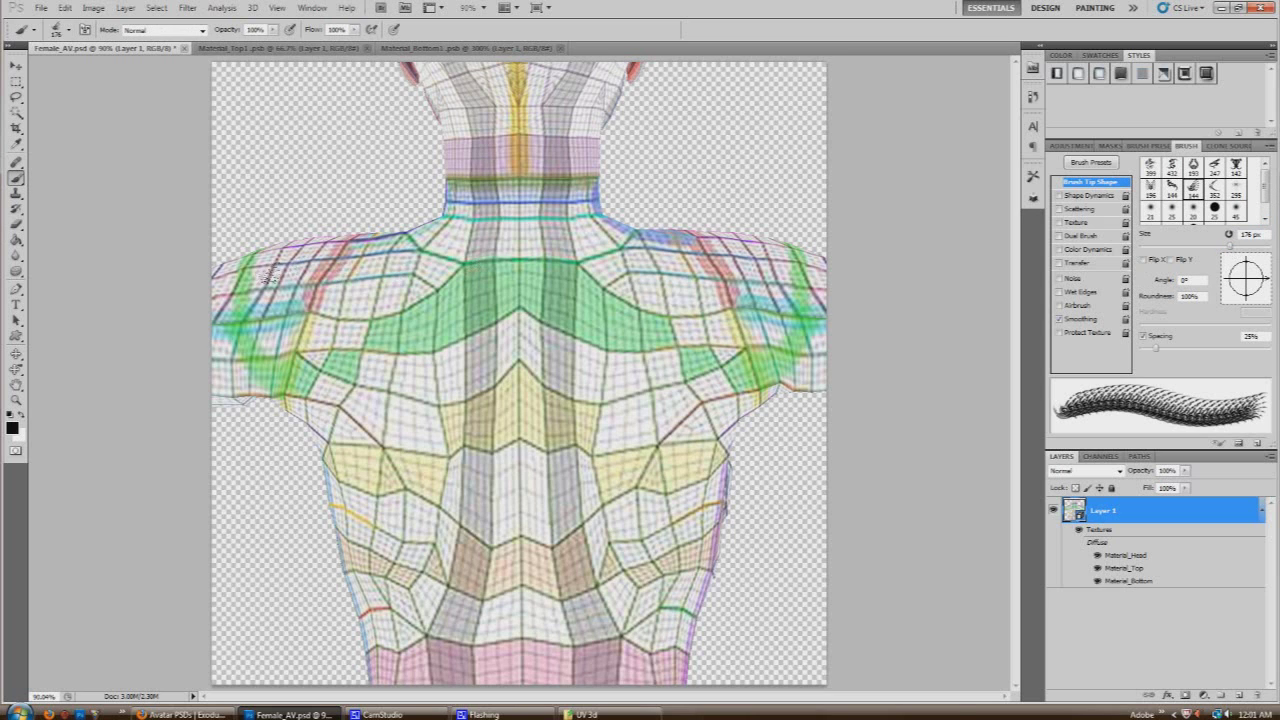
pyautogui.press(']')
pyautogui.press(']')
pyautogui.click(324, 320)
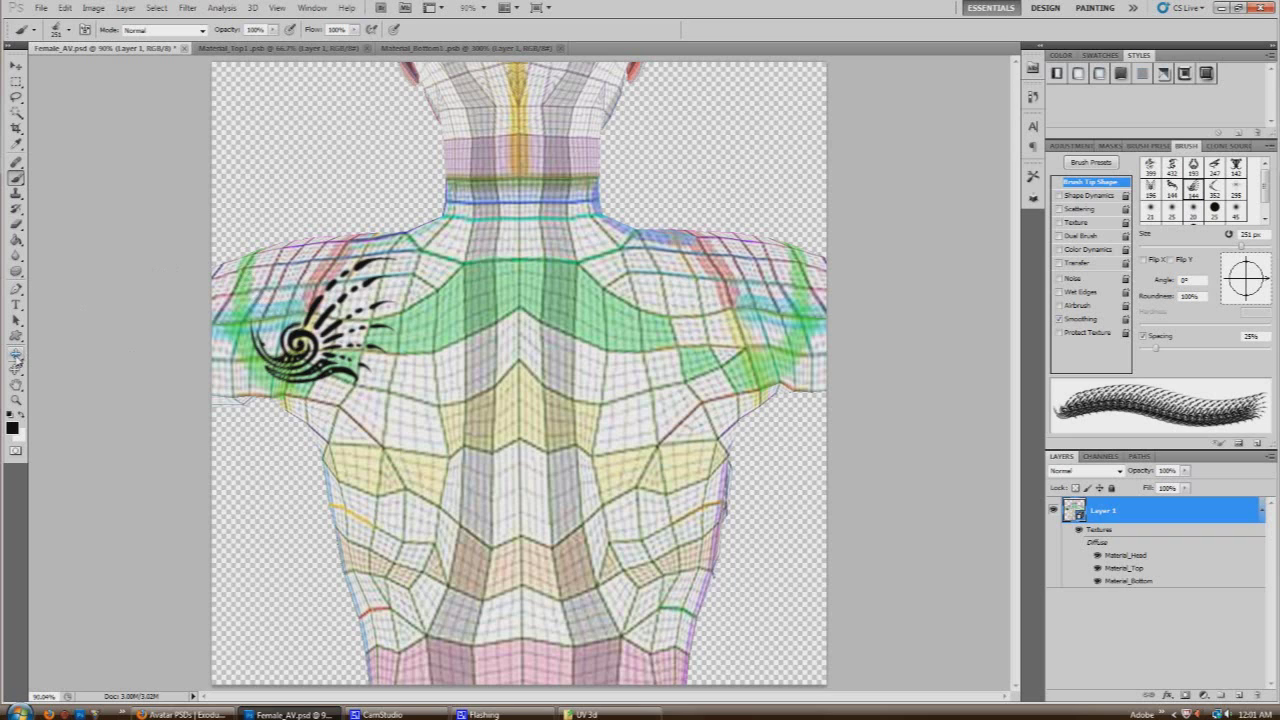
# Step: Close the material texture documents and reopen the Material_Top1 upper-body texture
pyautogui.click(16, 355)
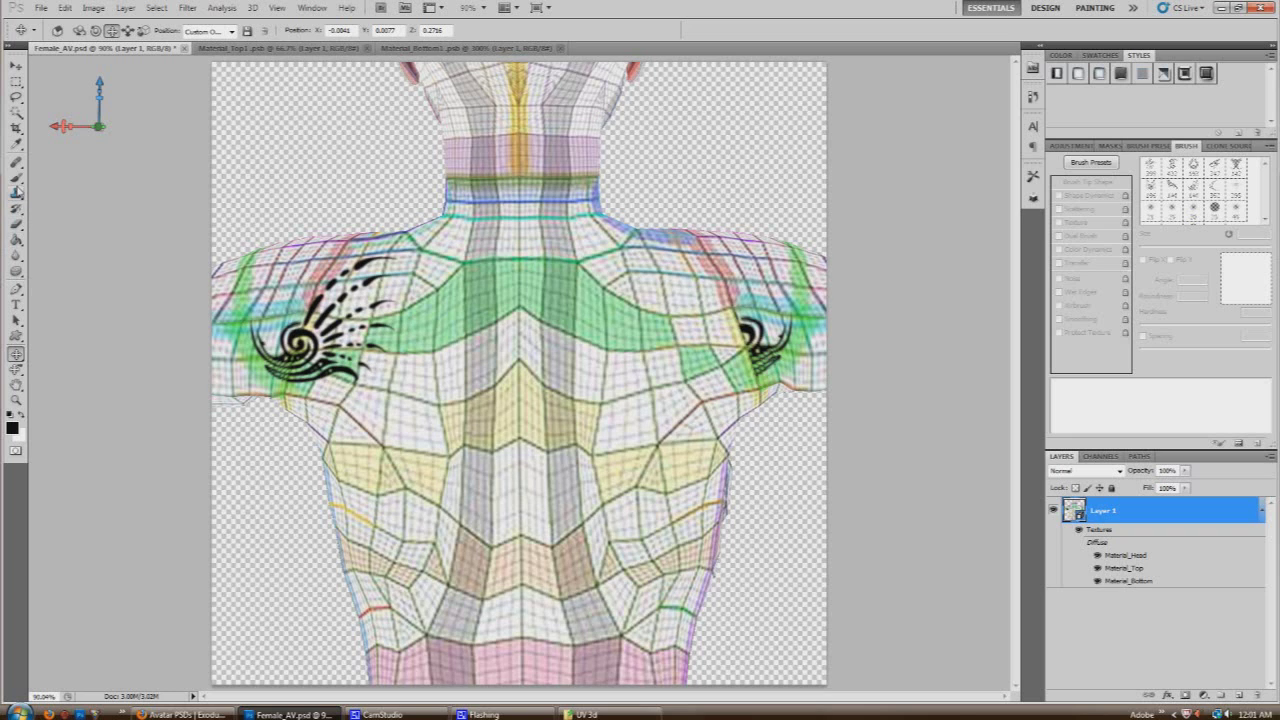
pyautogui.click(17, 177)
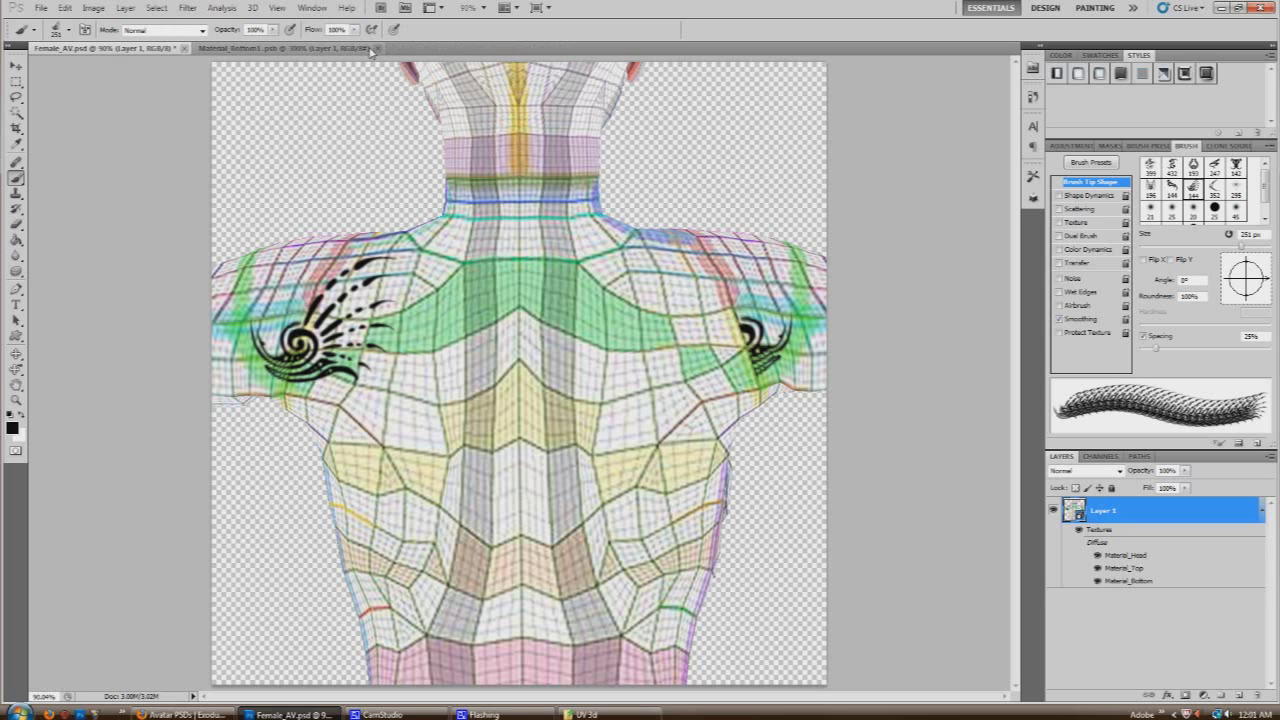
pyautogui.click(368, 48)
pyautogui.click(378, 48)
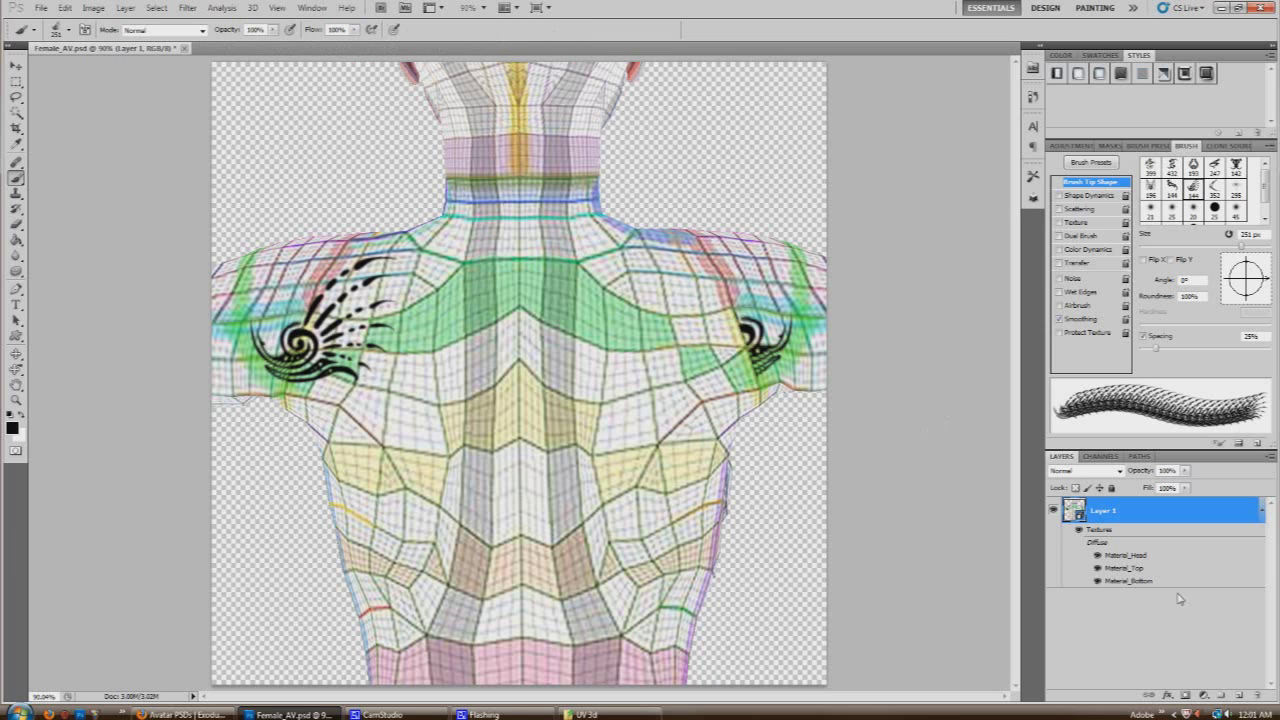
pyautogui.doubleClick(1120, 570)
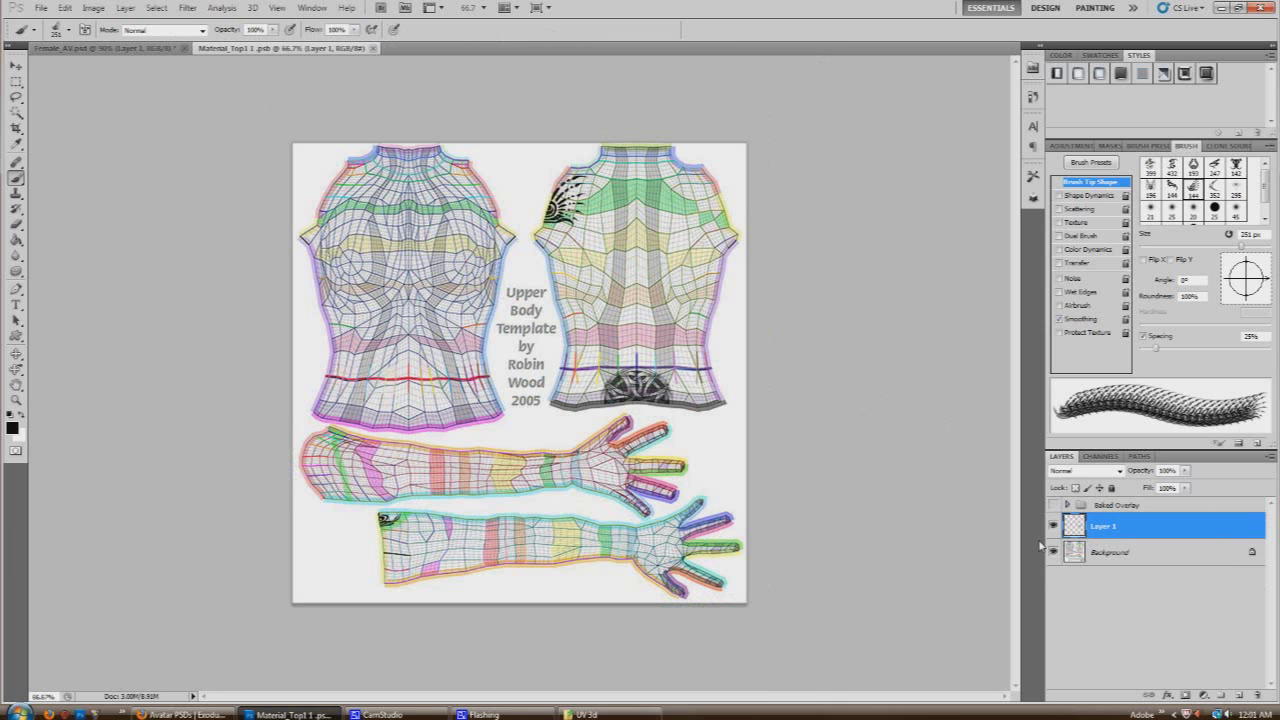
# Step: Add empty Layer 3 to the Material_Top1 texture and go back to Female_AV.psd
pyautogui.click(1238, 695)
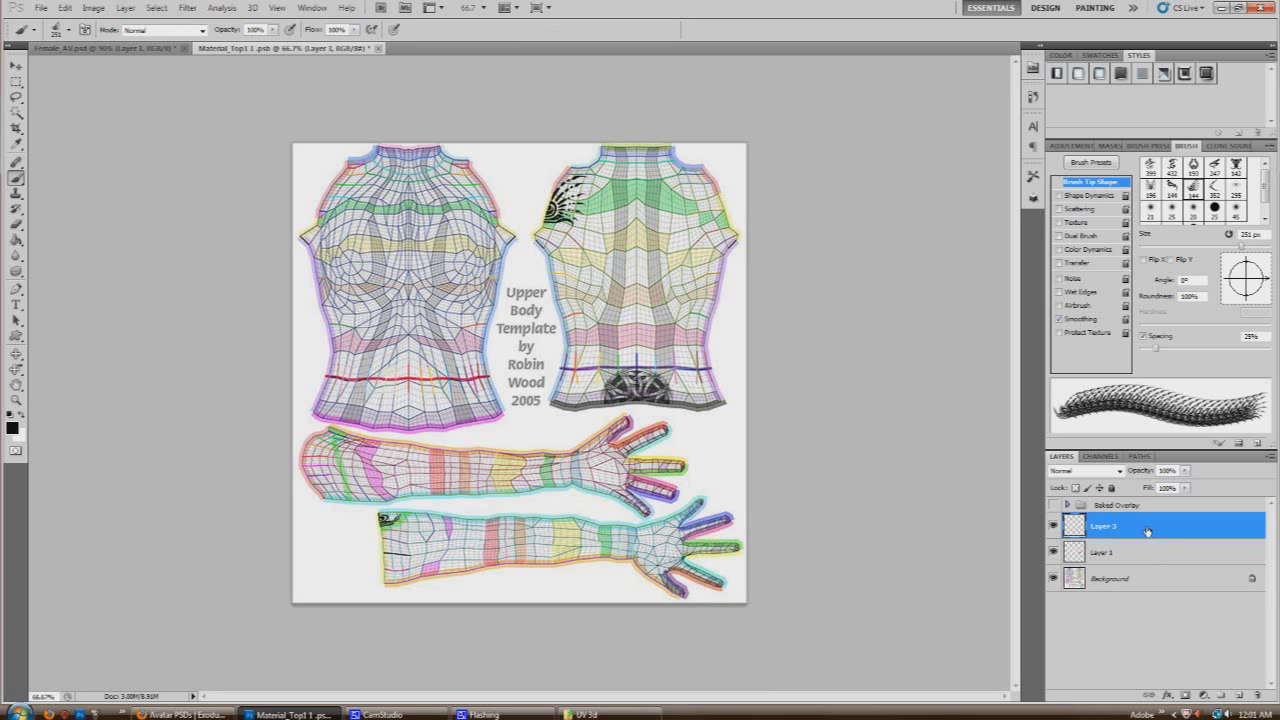
pyautogui.click(118, 49)
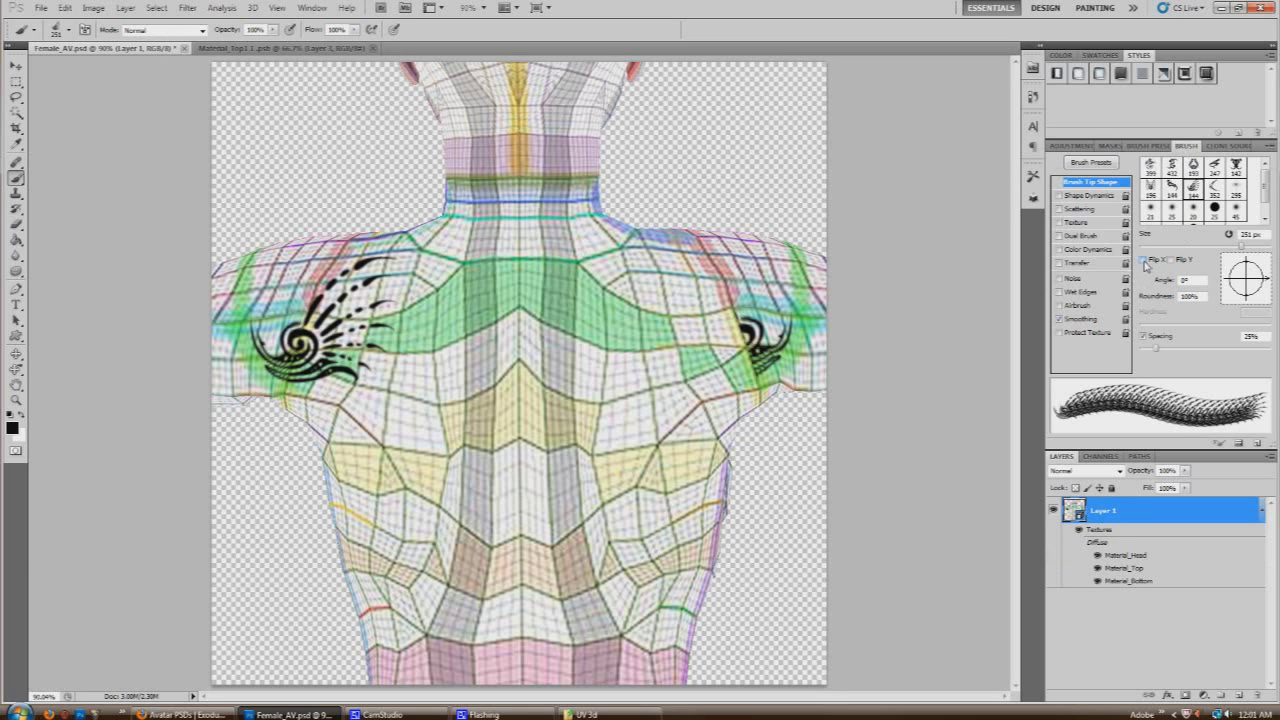
# Step: Stamp a Flip X mirrored swirl on the right shoulder and reopen the updated Material_Top1 texture
pyautogui.click(1143, 260)
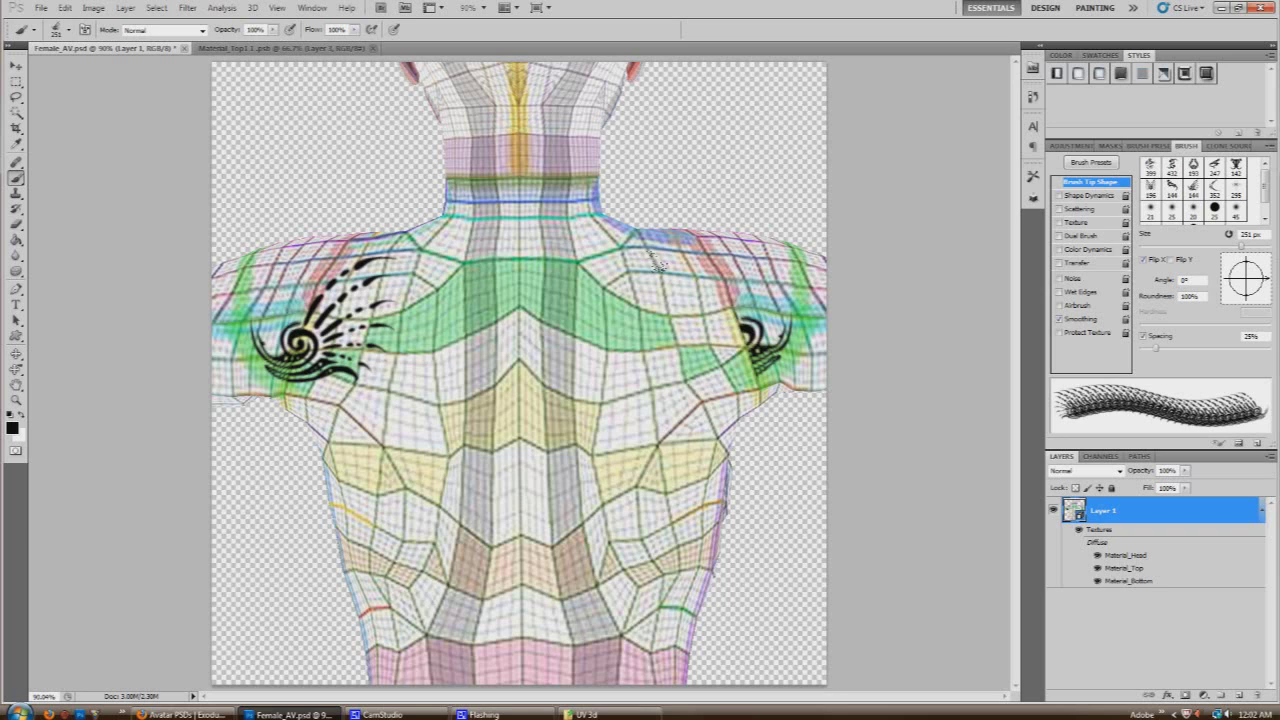
pyautogui.click(656, 262)
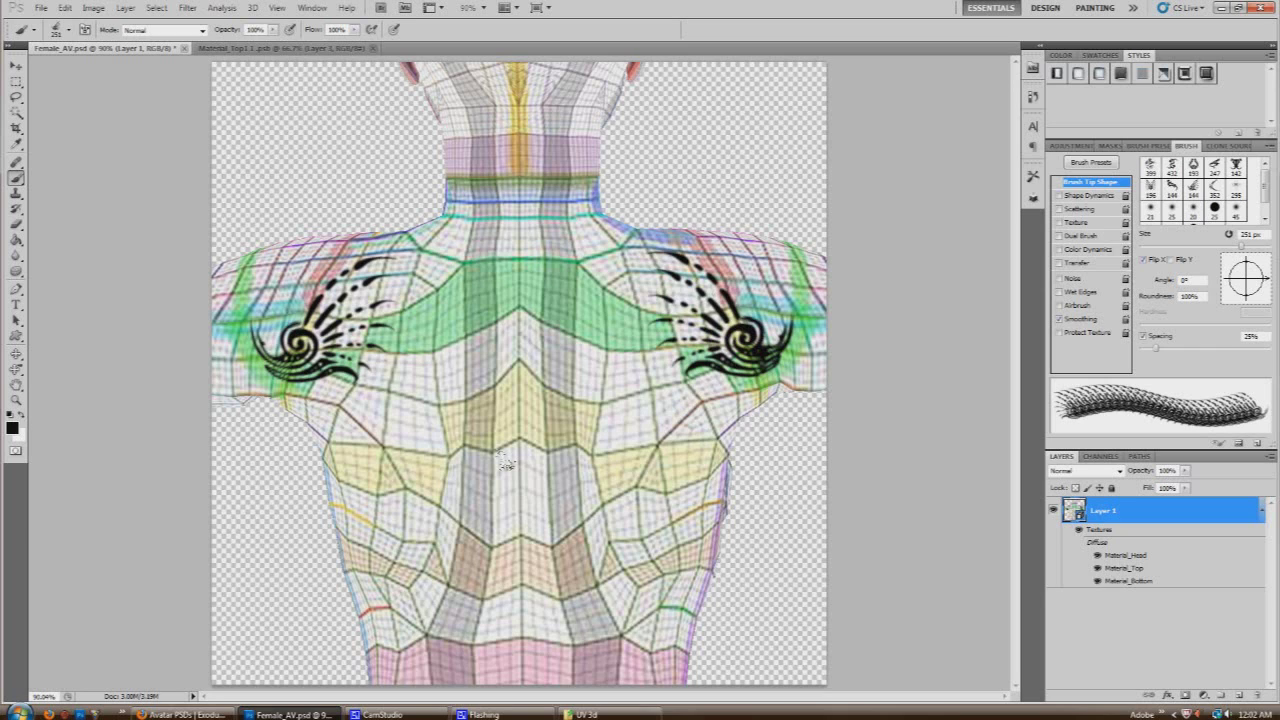
pyautogui.click(369, 48)
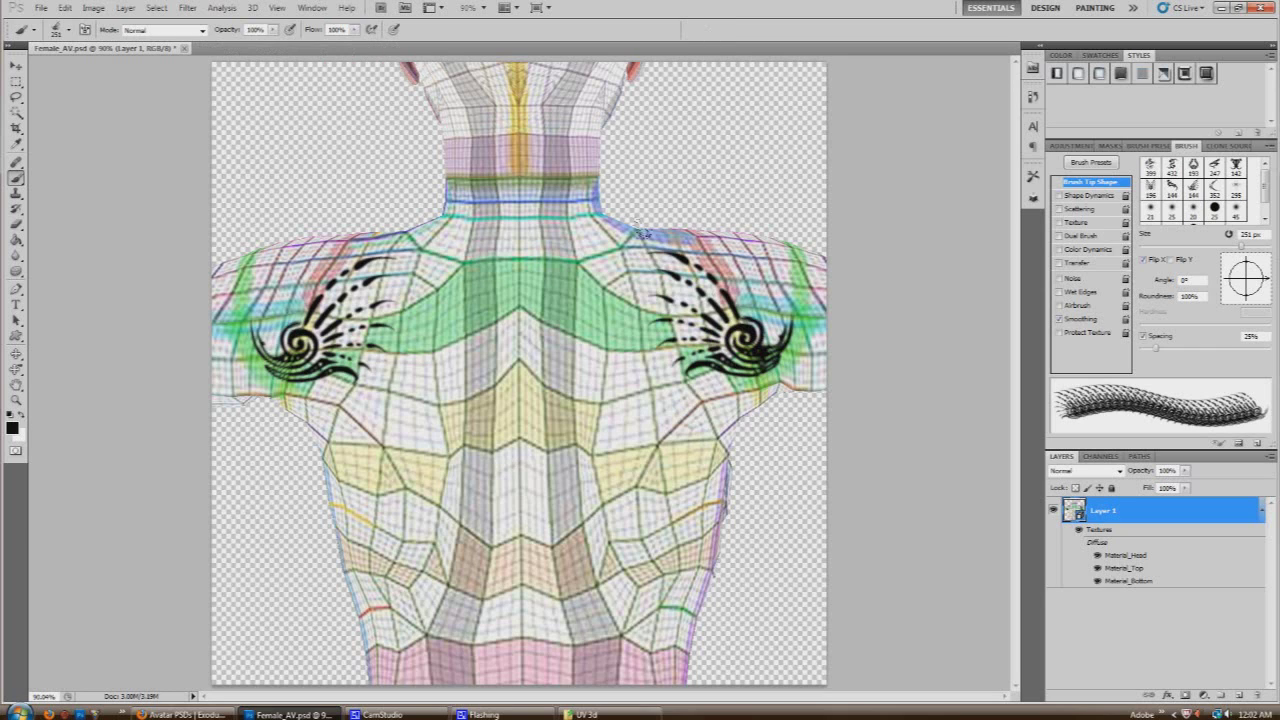
pyautogui.doubleClick(1124, 568)
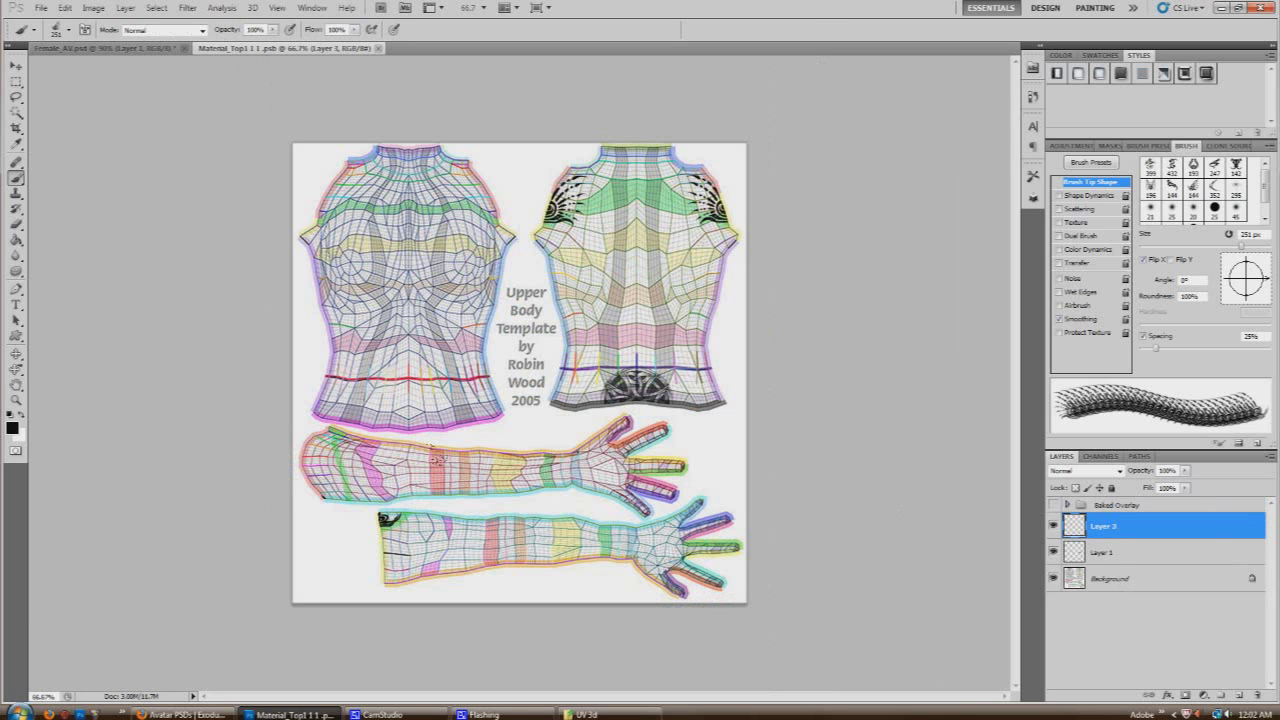
# Step: Select the Eraser tool and bring Female_AV.psd forward to view both shoulder swirls
pyautogui.click(17, 224)
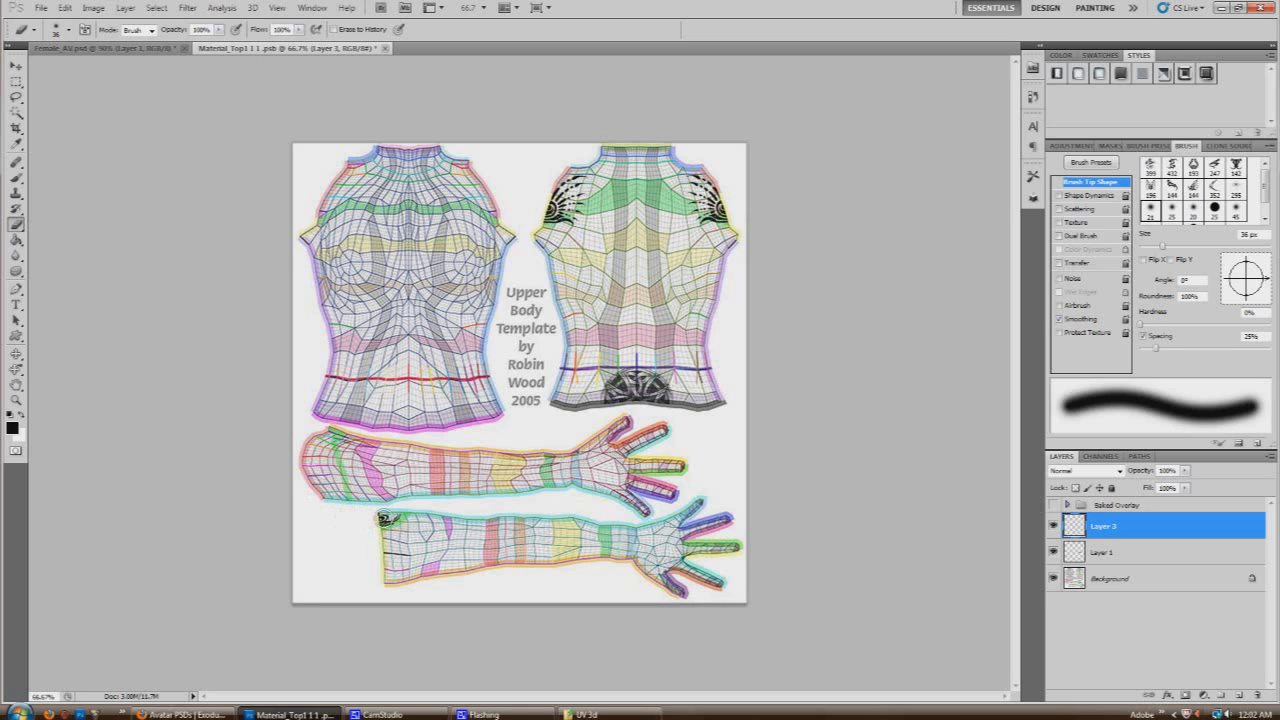
pyautogui.click(100, 47)
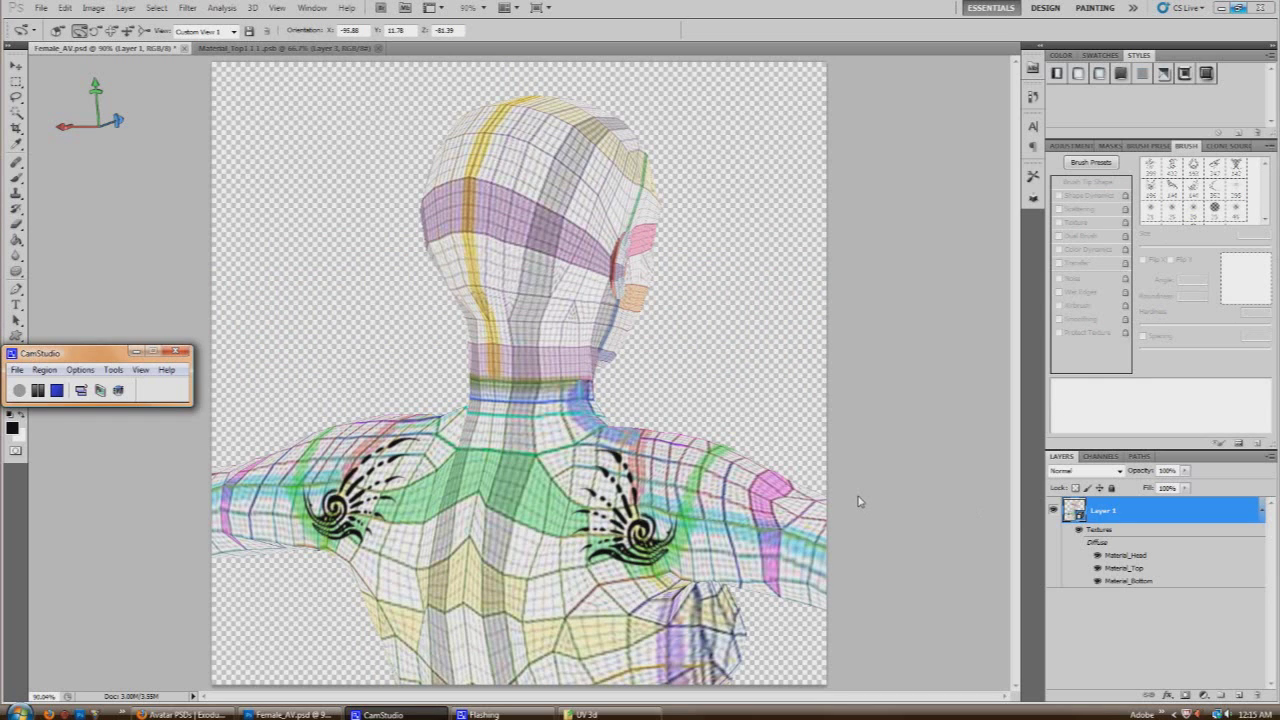
# Step: Close and reopen the updated Material_Top1 upper-body texture
pyautogui.click(378, 50)
pyautogui.click(378, 48)
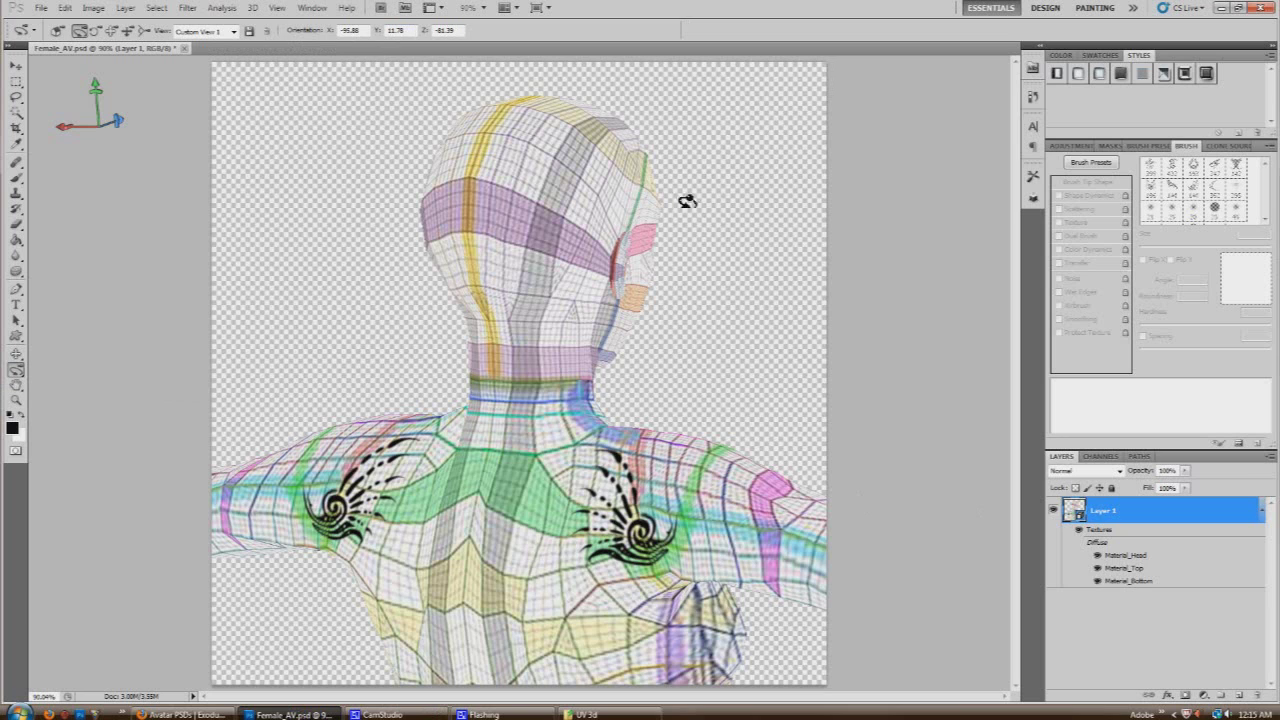
pyautogui.doubleClick(1124, 568)
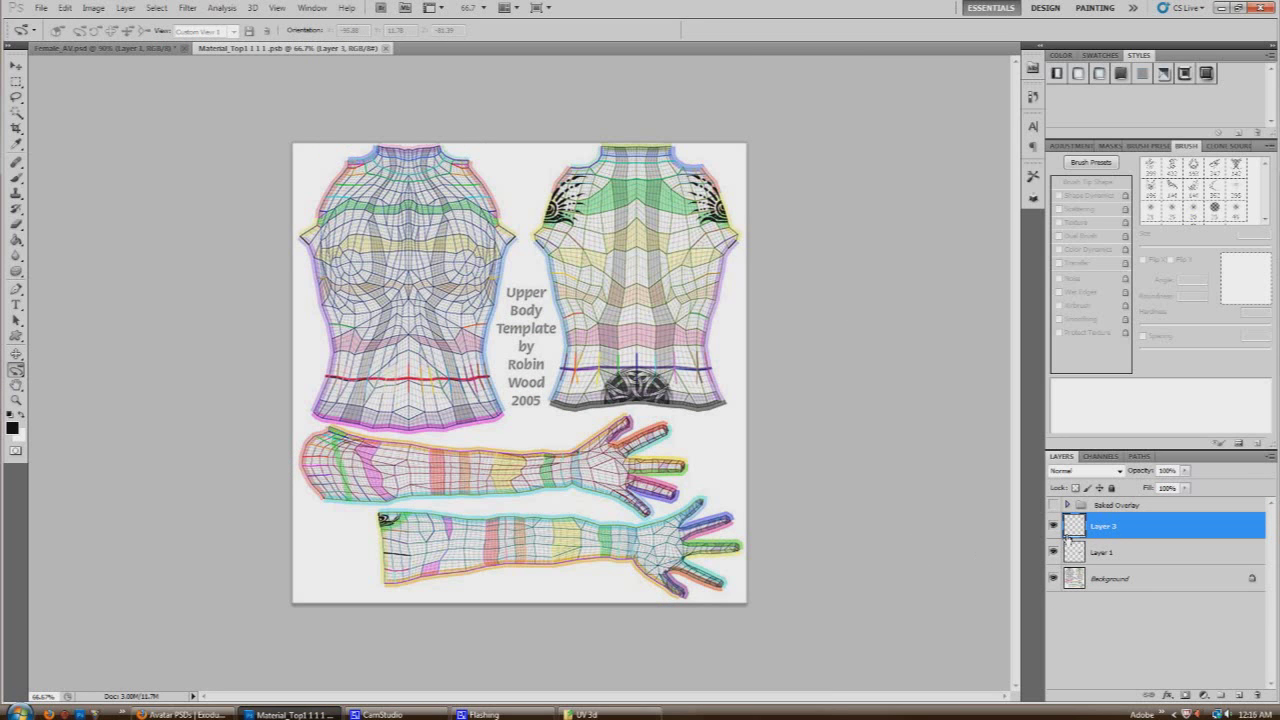
# Step: Hide the Background UV template layer and zoom to 100% on the tattoos
pyautogui.click(1053, 580)
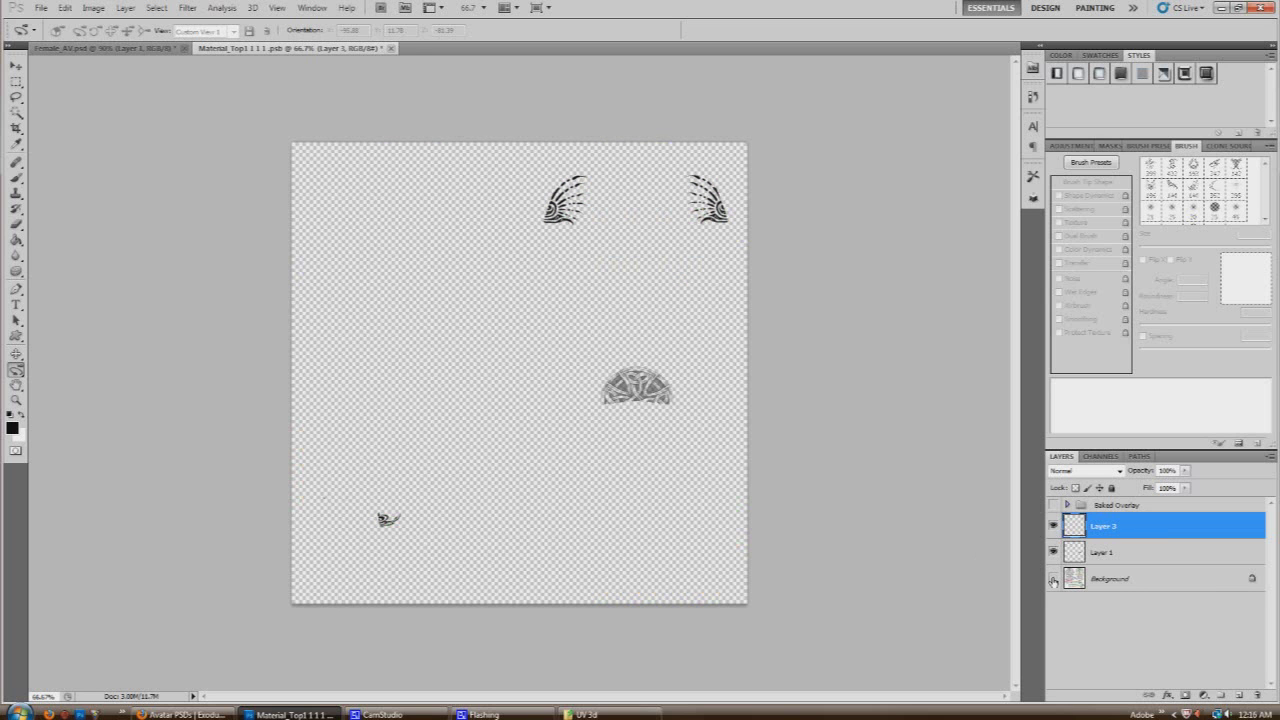
pyautogui.click(16, 400)
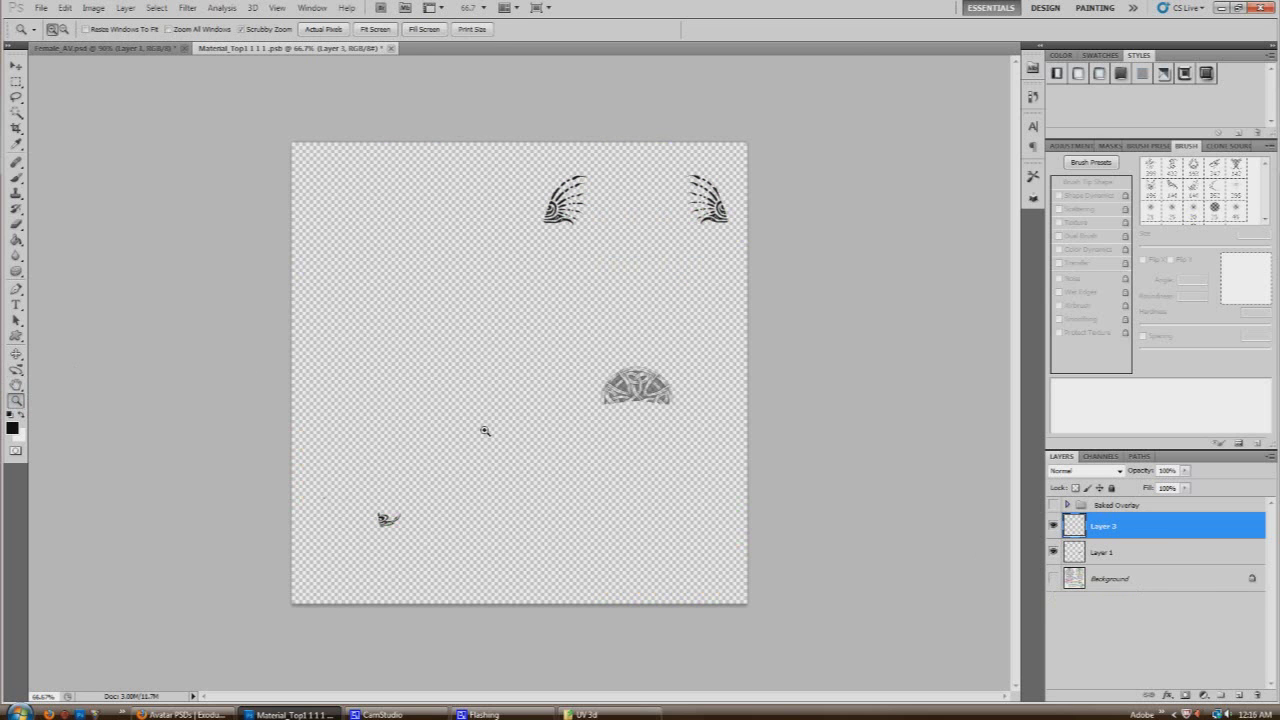
pyautogui.click(484, 430)
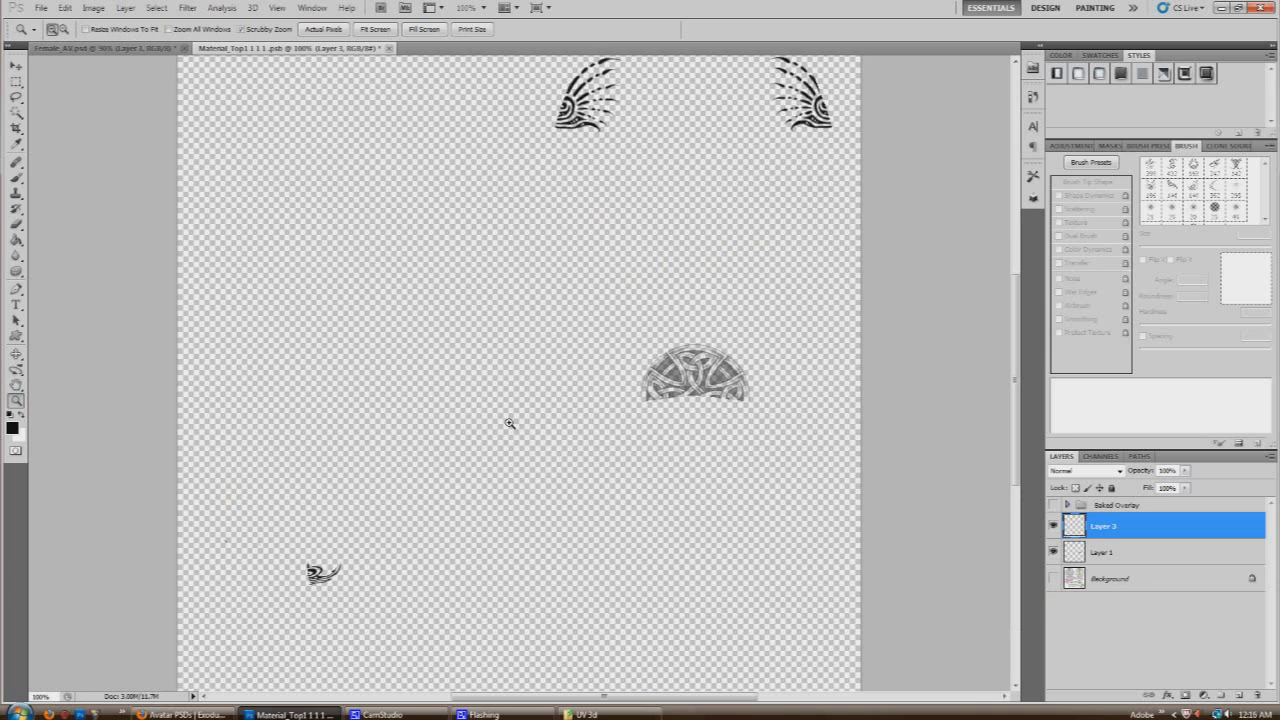
pyautogui.click(41, 7)
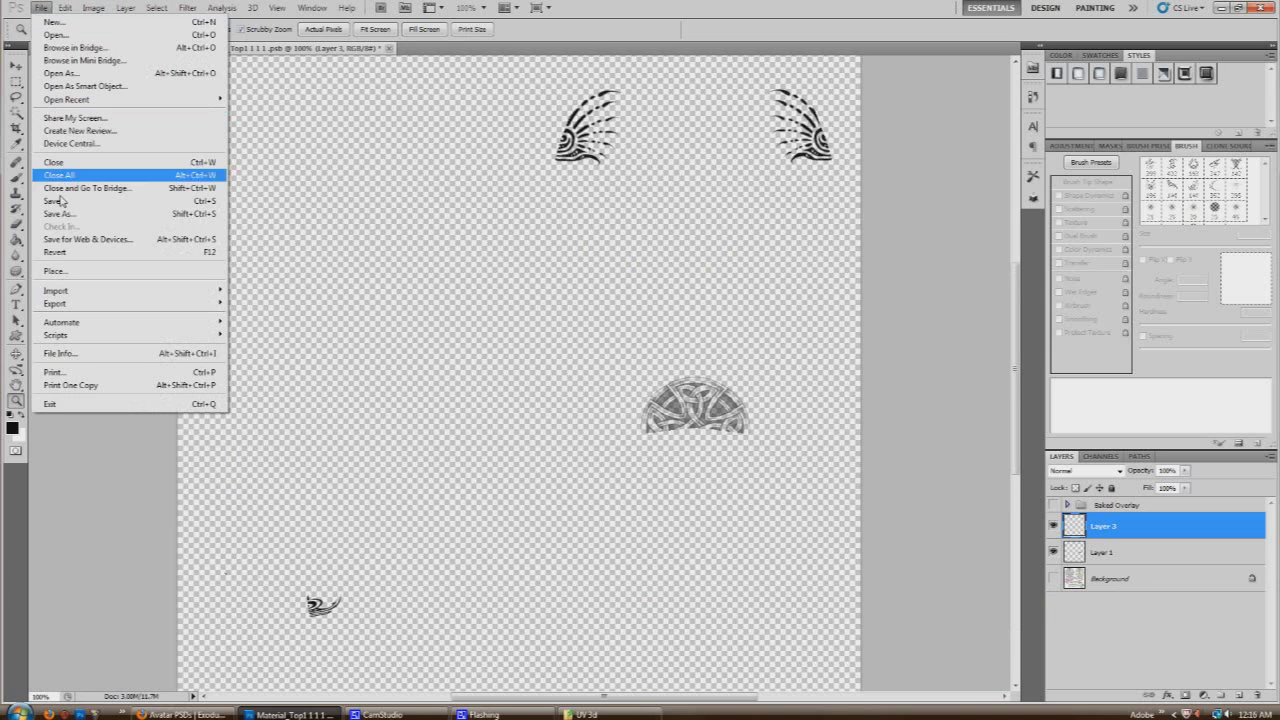
# Step: Save the upper-body tattoos for web as a transparent PNG-24, then return to Female_AV.psd
pyautogui.click(76, 243)
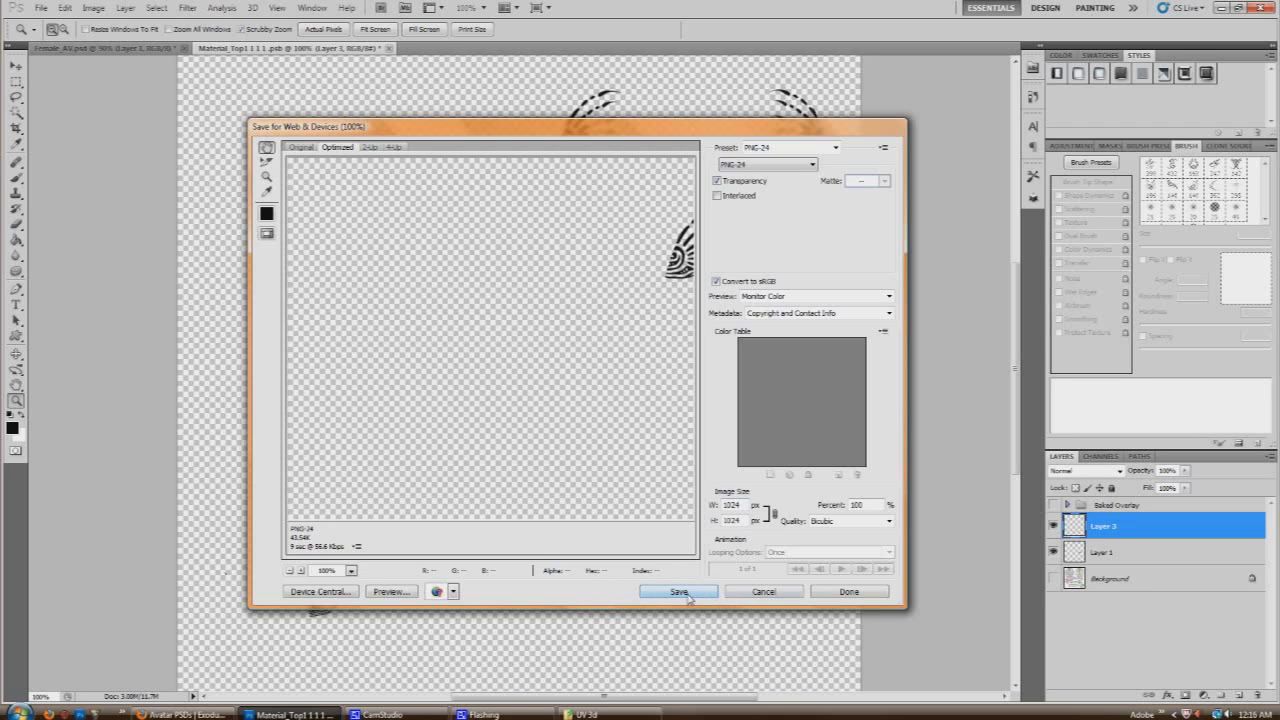
pyautogui.click(763, 591)
pyautogui.click(133, 50)
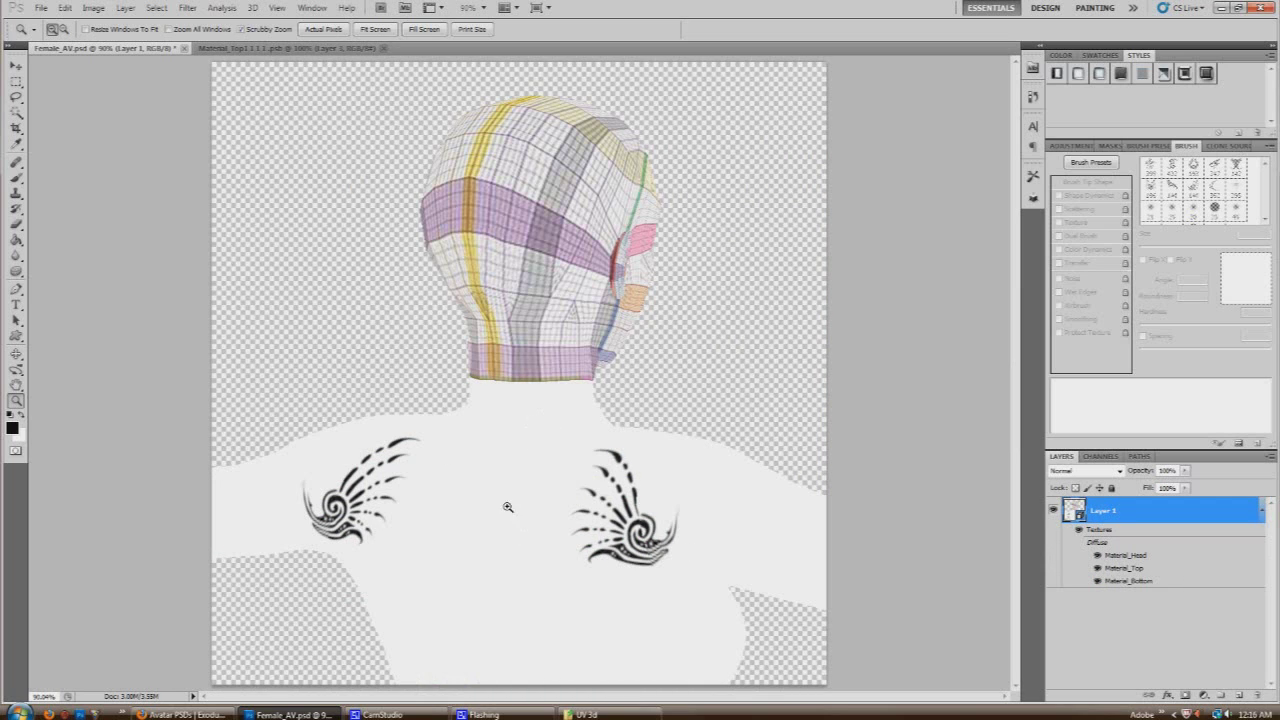
# Step: Open Material_Bottom, hide its Background template, and save it for web as transparent PNG-24
pyautogui.doubleClick(1128, 581)
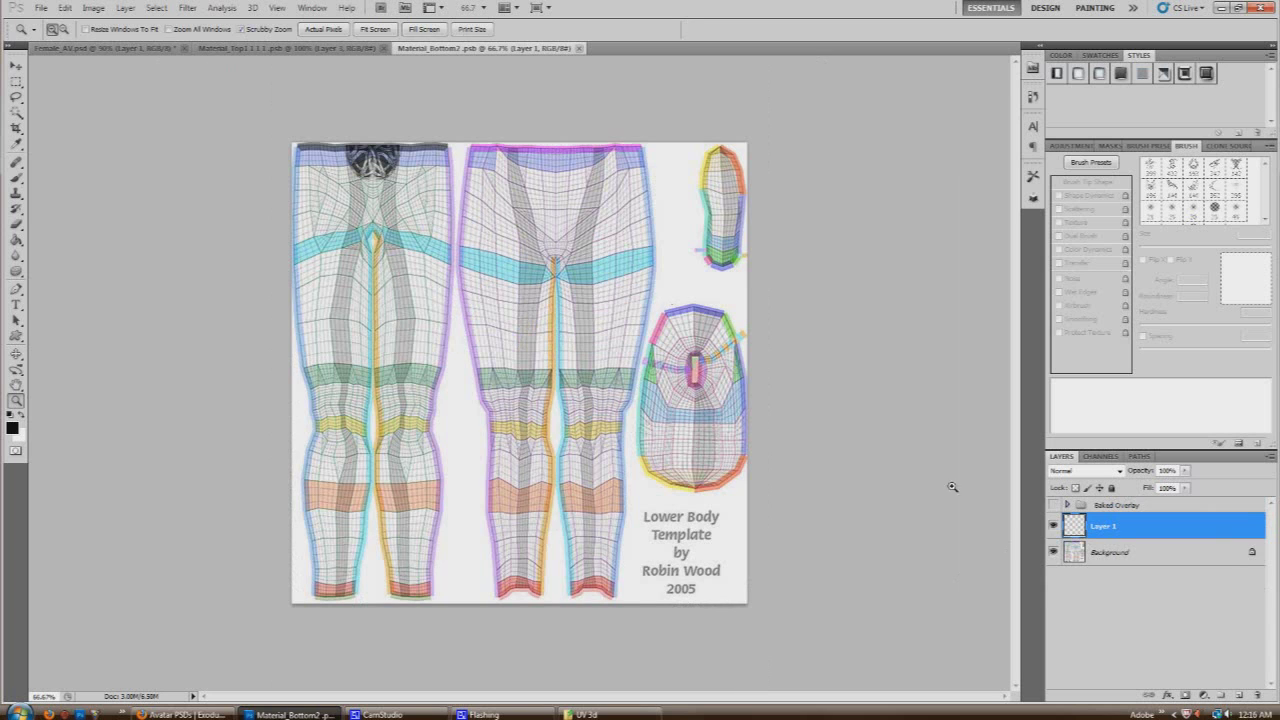
pyautogui.click(1053, 553)
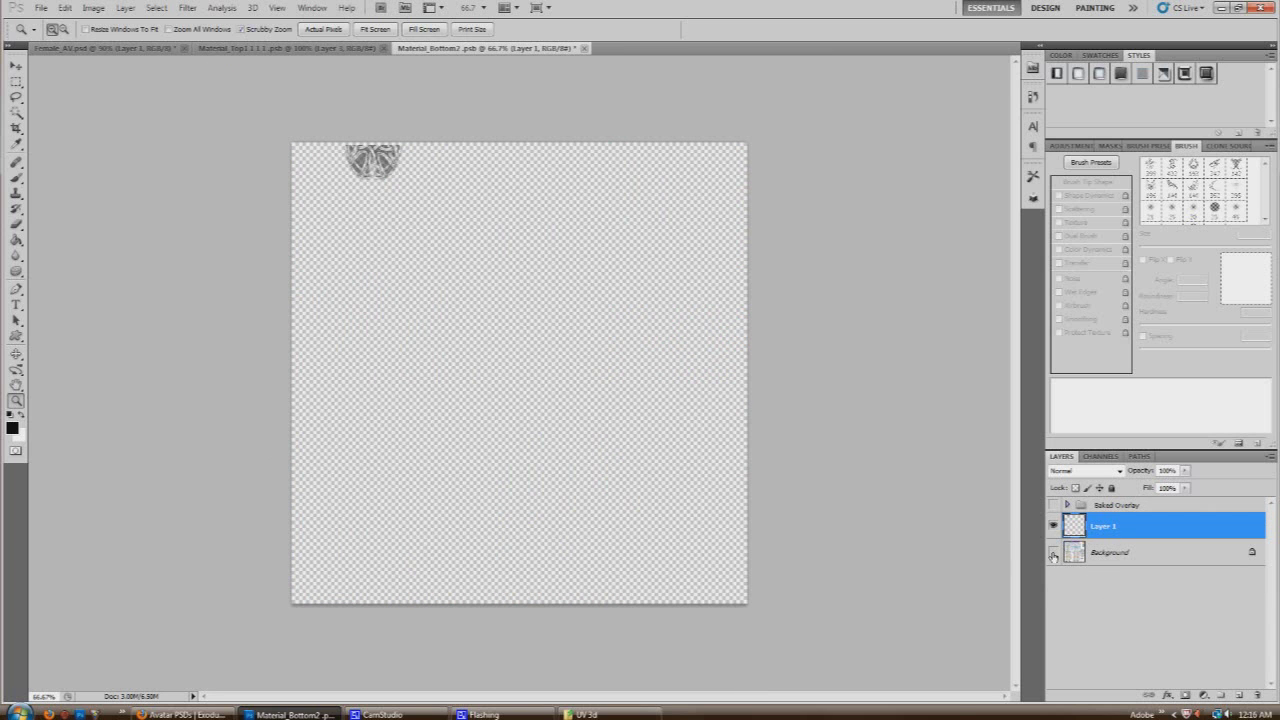
pyautogui.click(38, 8)
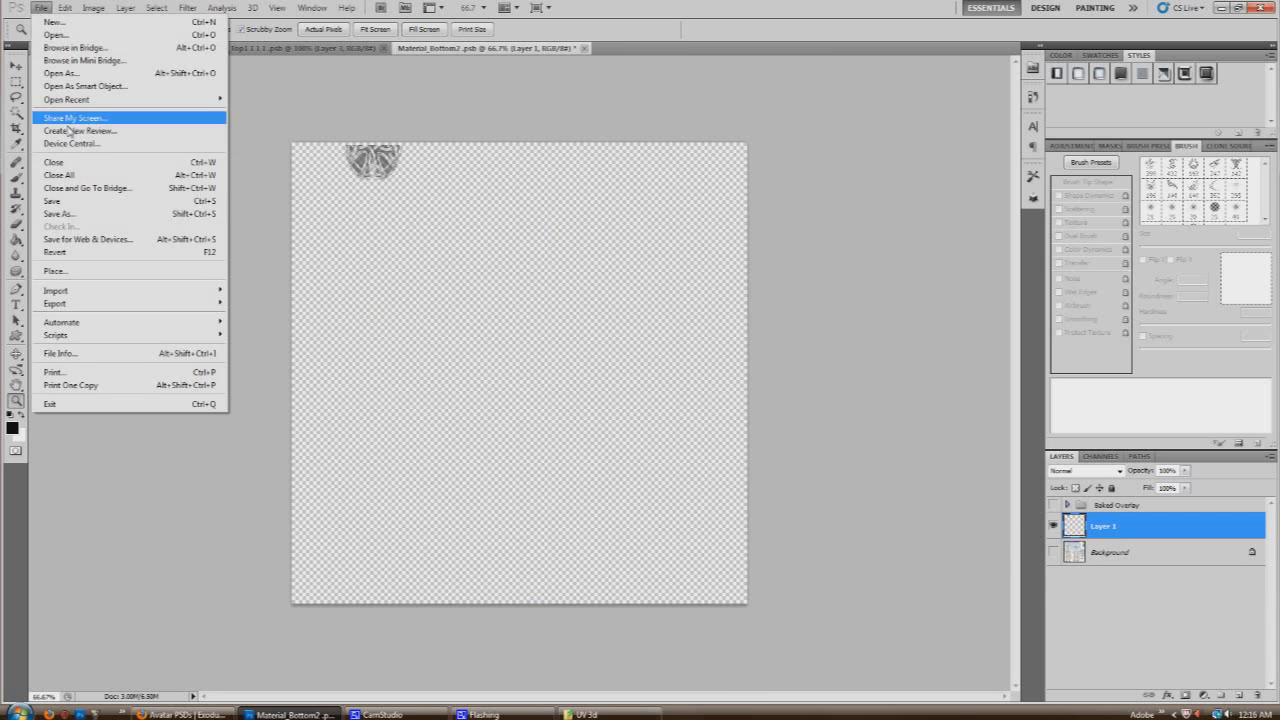
pyautogui.click(102, 239)
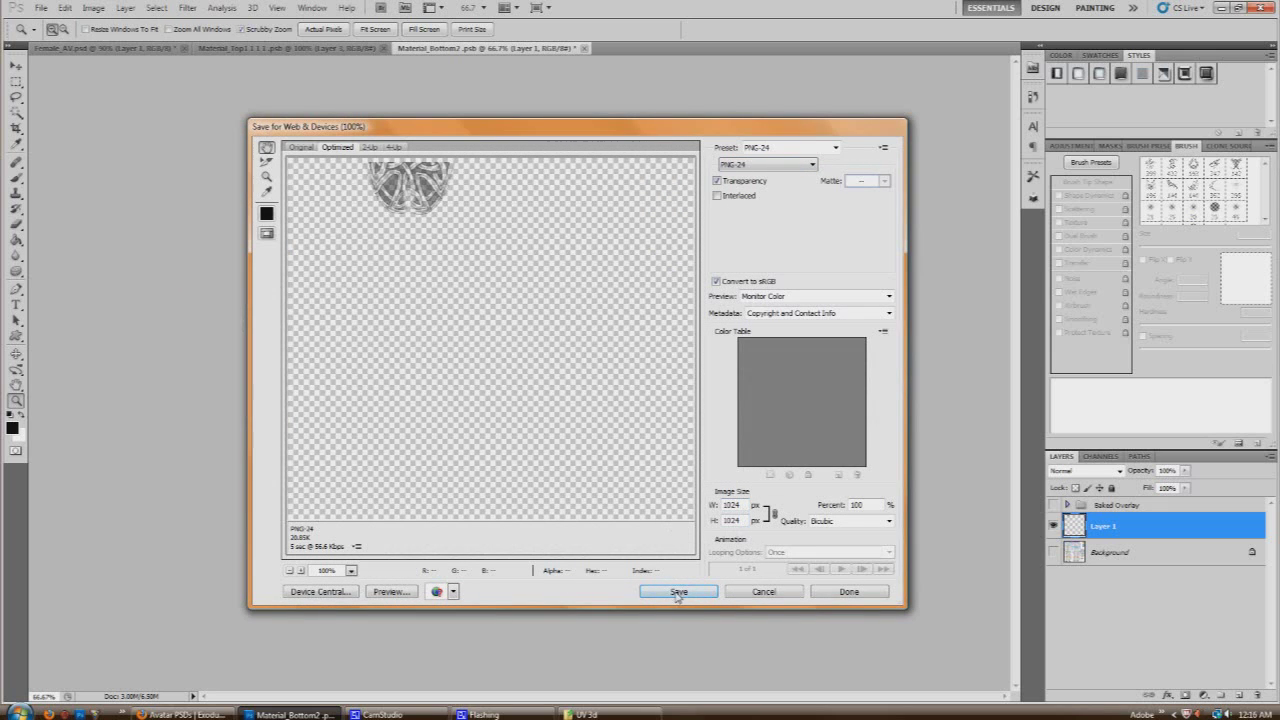
pyautogui.click(763, 593)
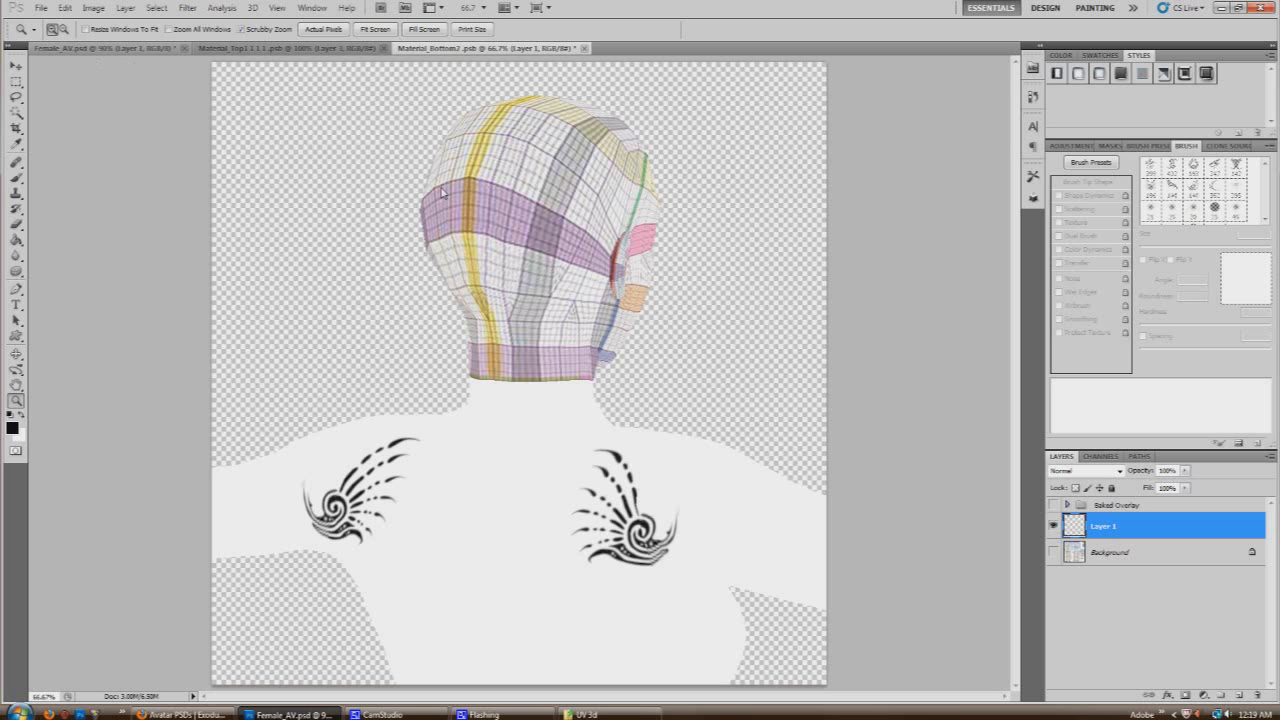
# Step: Turn the Background templates back on in Material_Top1 and Material_Bottom2, checking the avatar in between
pyautogui.click(92, 48)
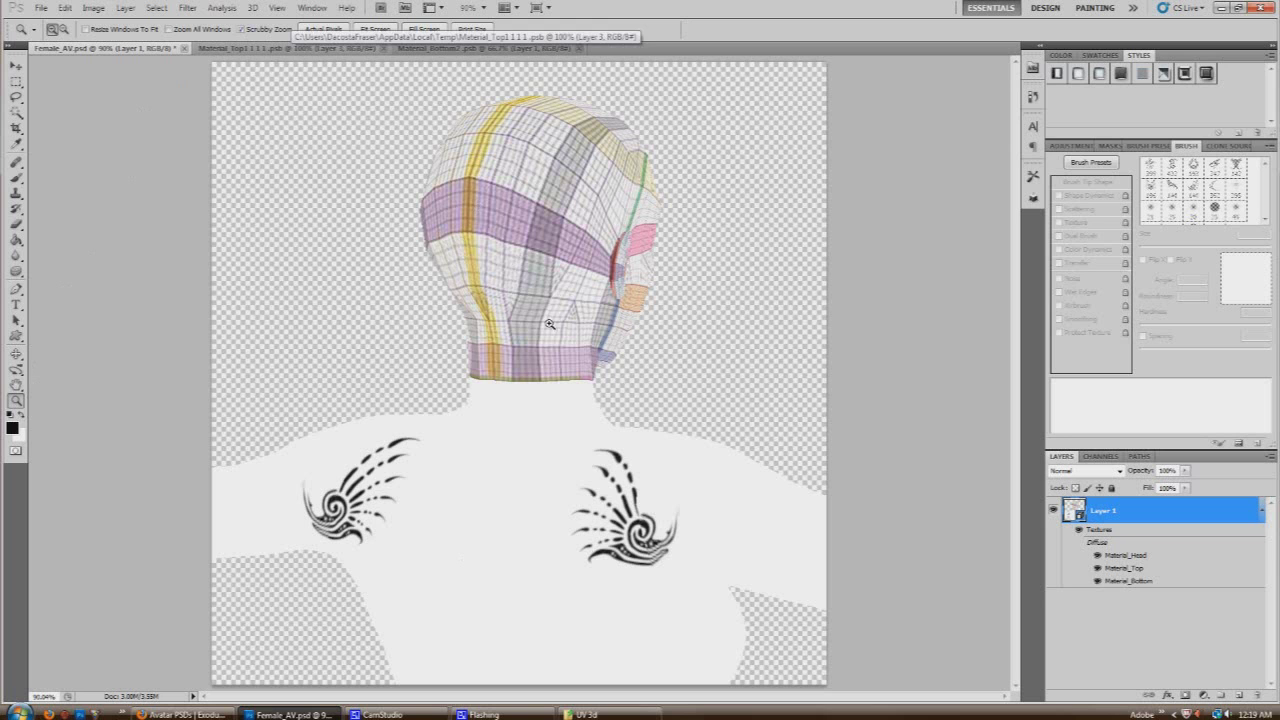
pyautogui.click(268, 52)
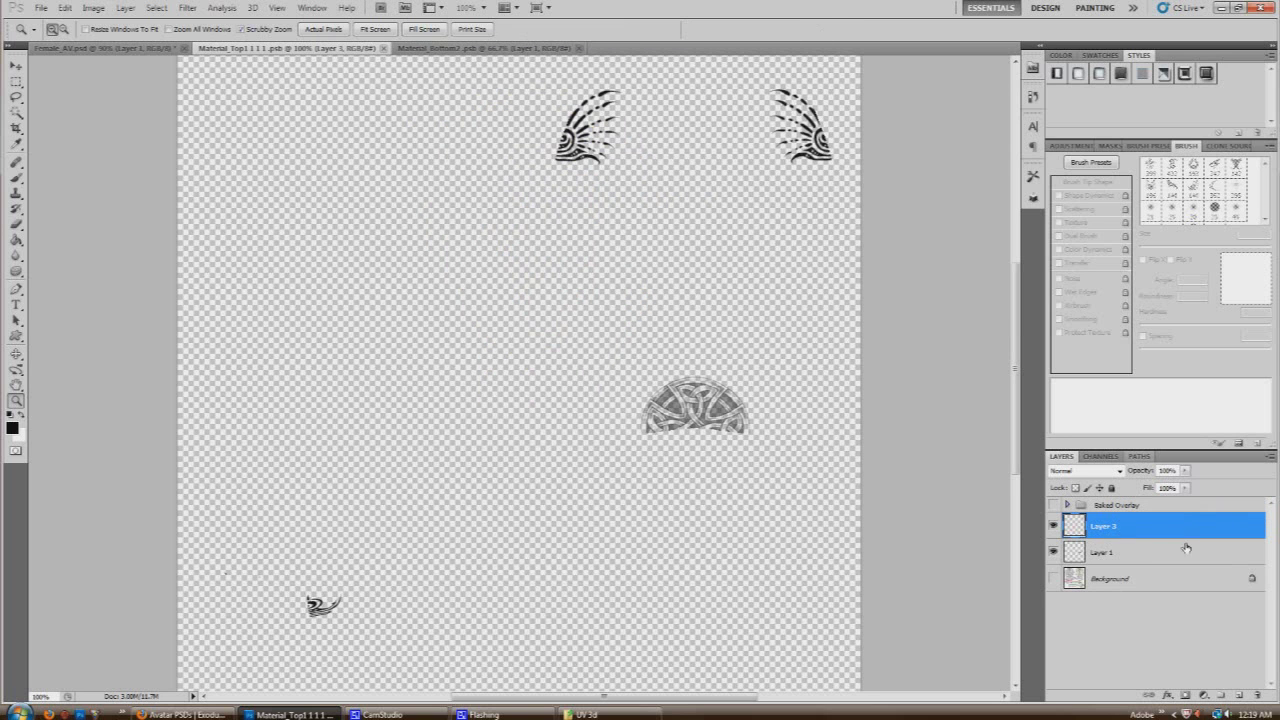
pyautogui.click(1053, 577)
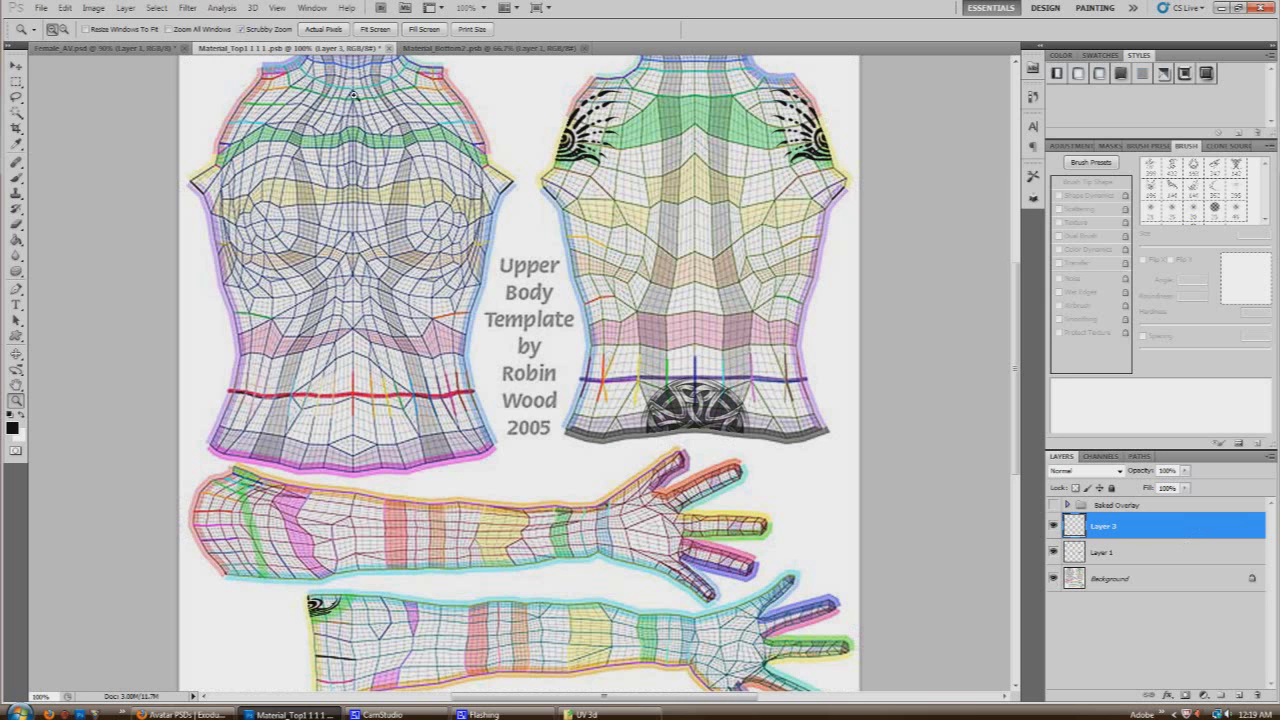
pyautogui.click(442, 50)
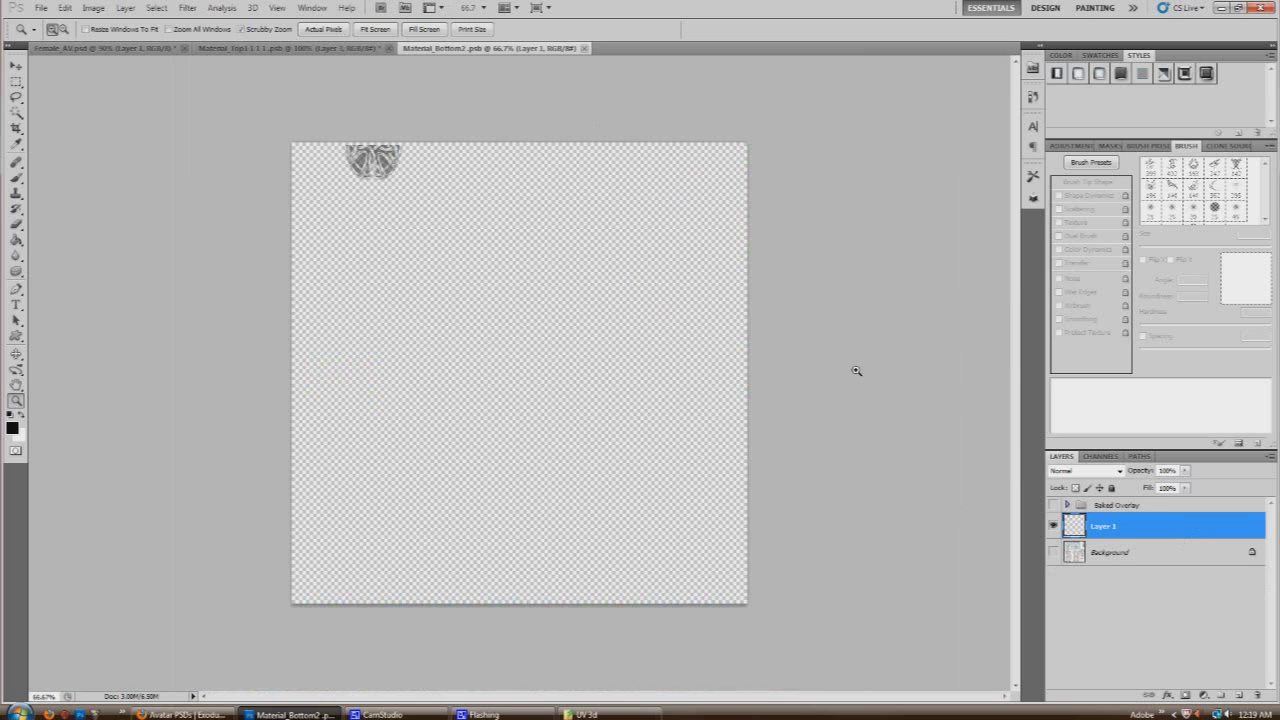
pyautogui.click(1053, 552)
pyautogui.click(150, 50)
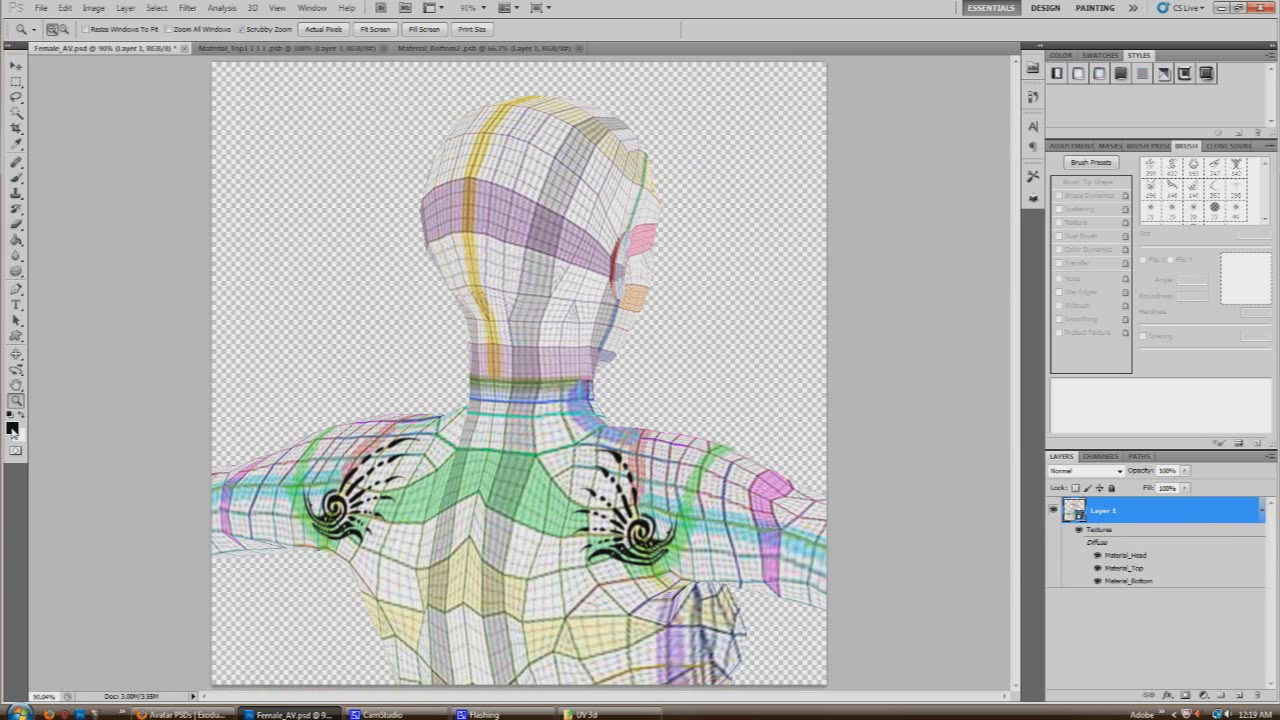
pyautogui.click(284, 52)
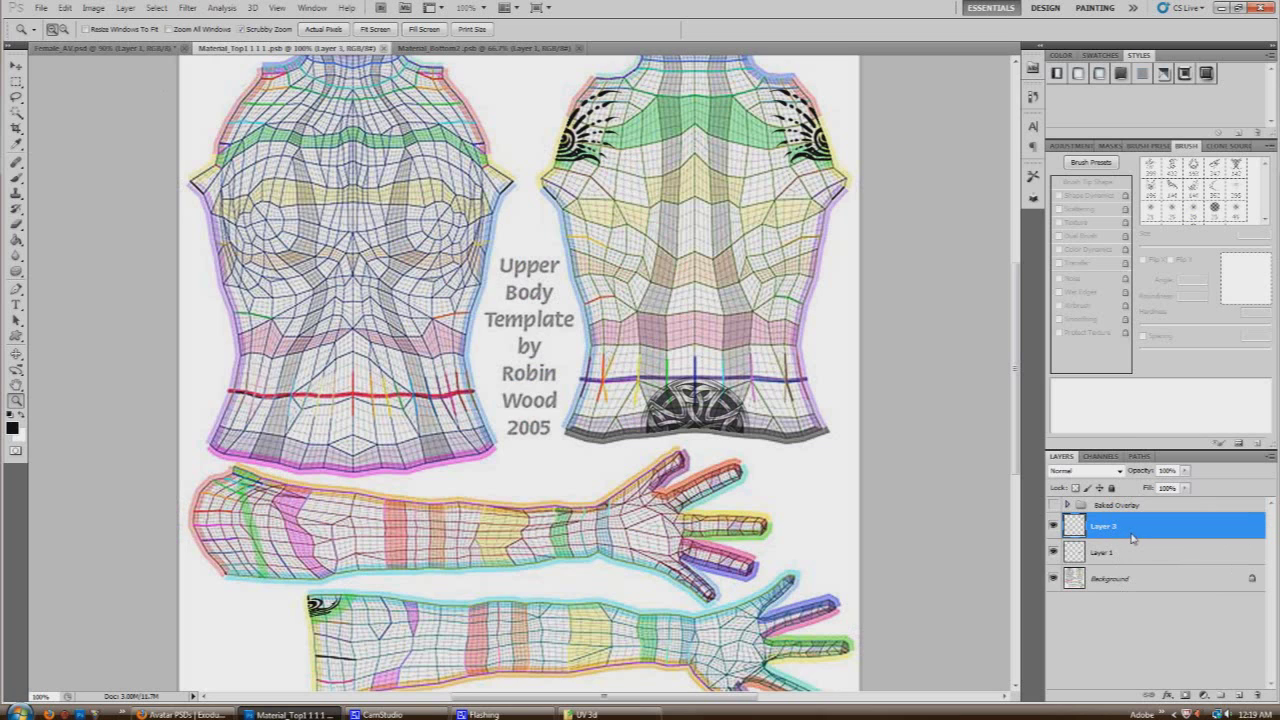
# Step: Merge Layer 3 down into Layer 1 so both tattoos share one layer
pyautogui.rightClick(1133, 538)
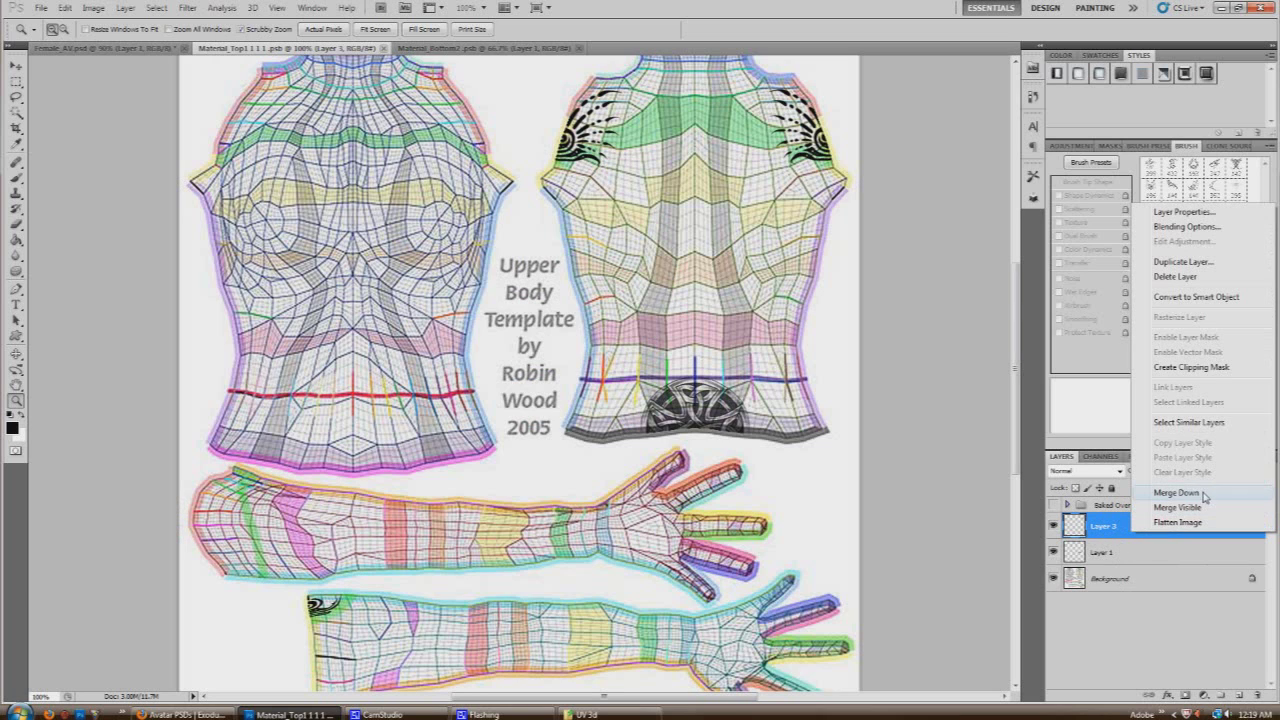
pyautogui.click(1176, 492)
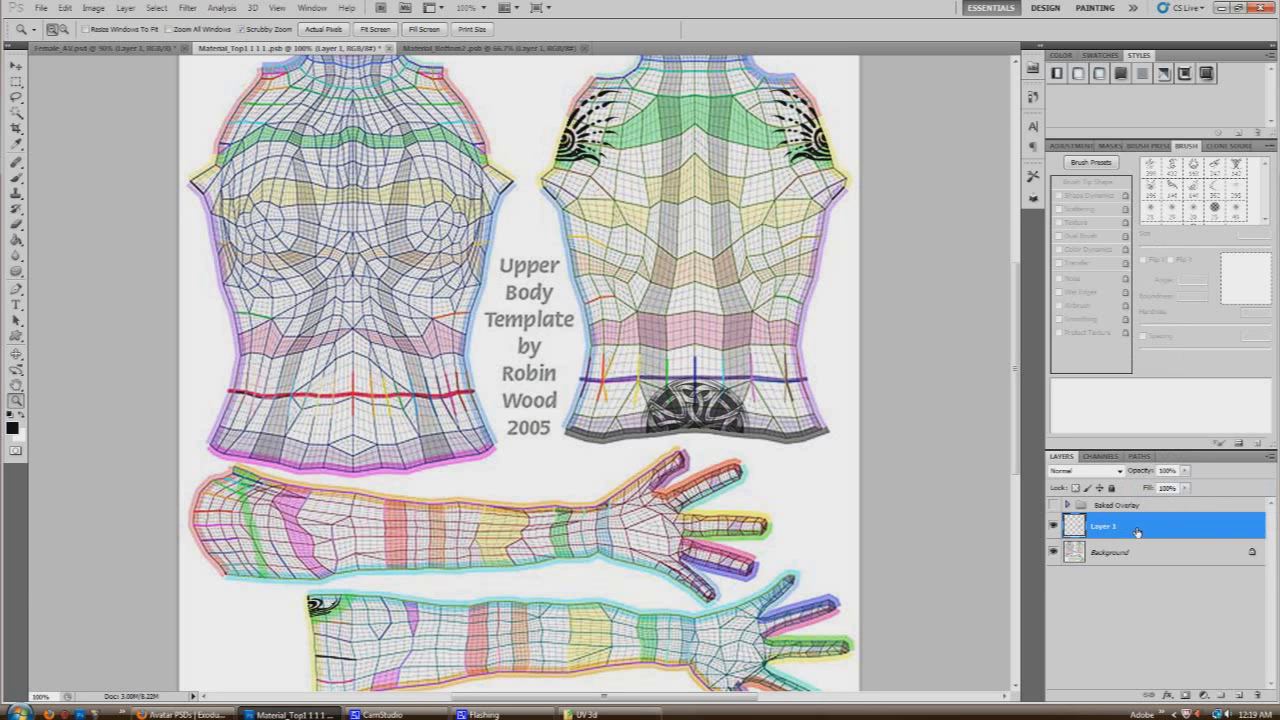
pyautogui.doubleClick(1194, 533)
pyautogui.click(855, 542)
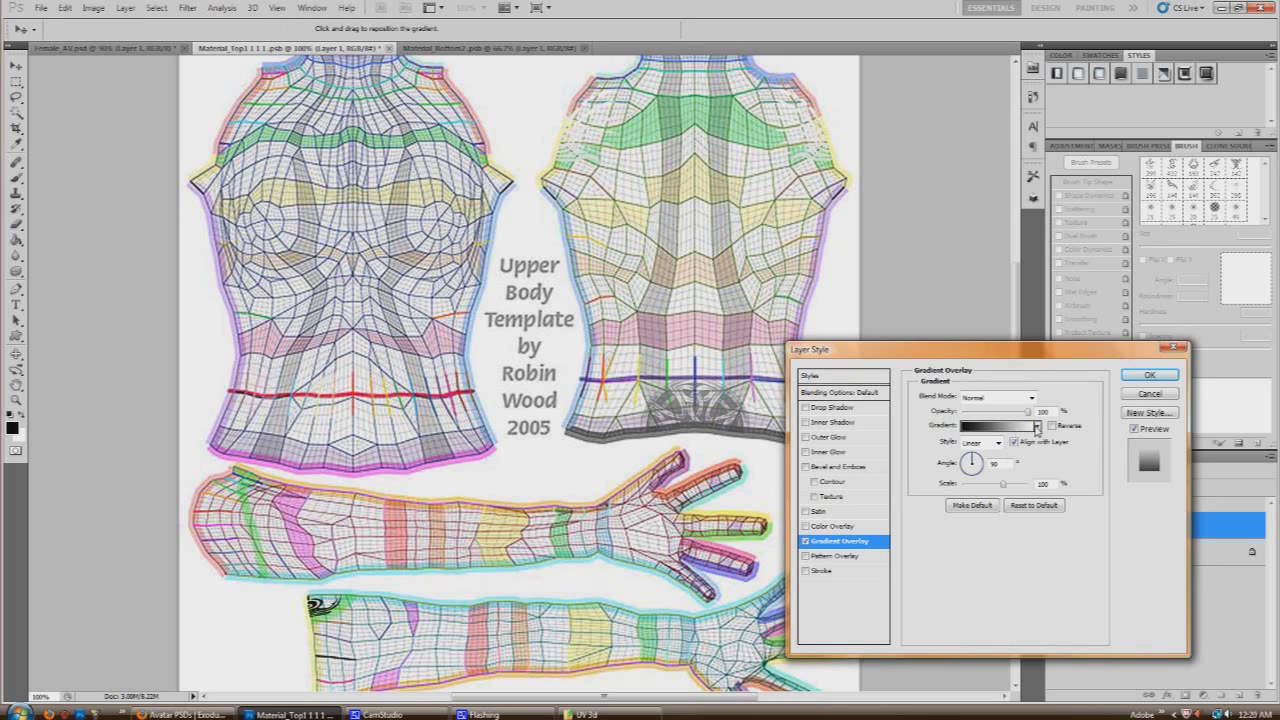
pyautogui.click(1037, 427)
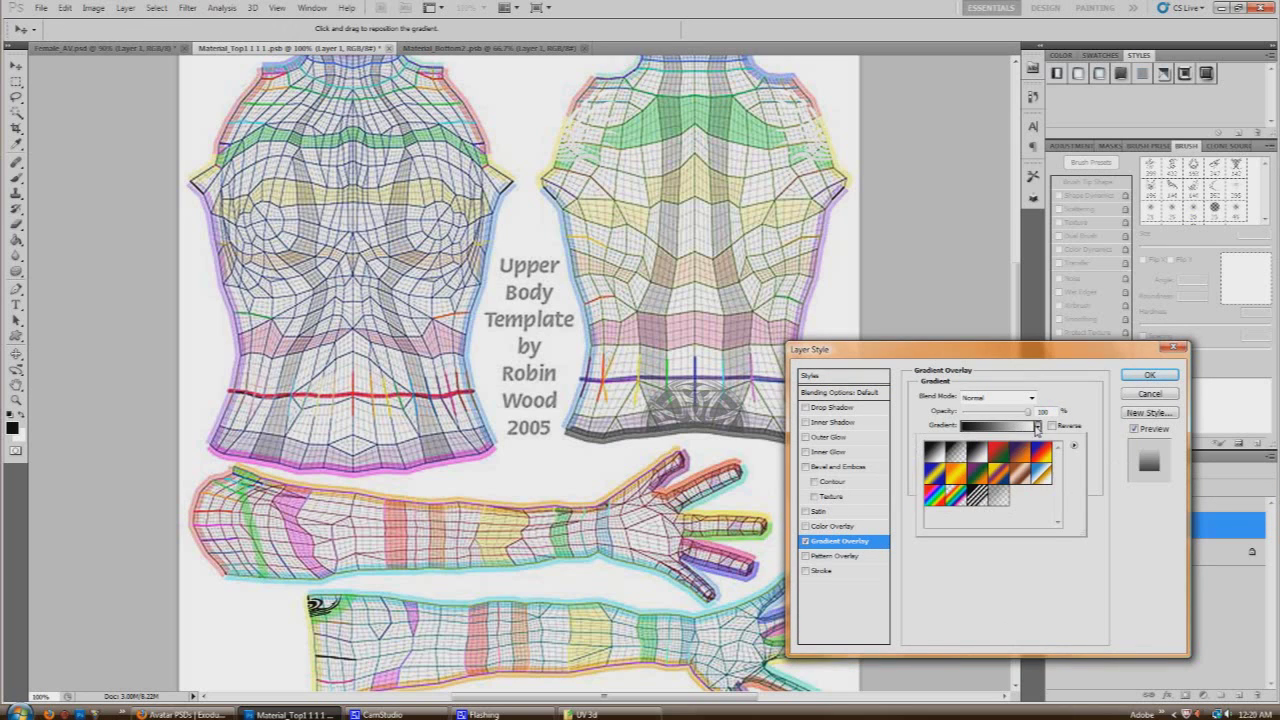
pyautogui.click(937, 477)
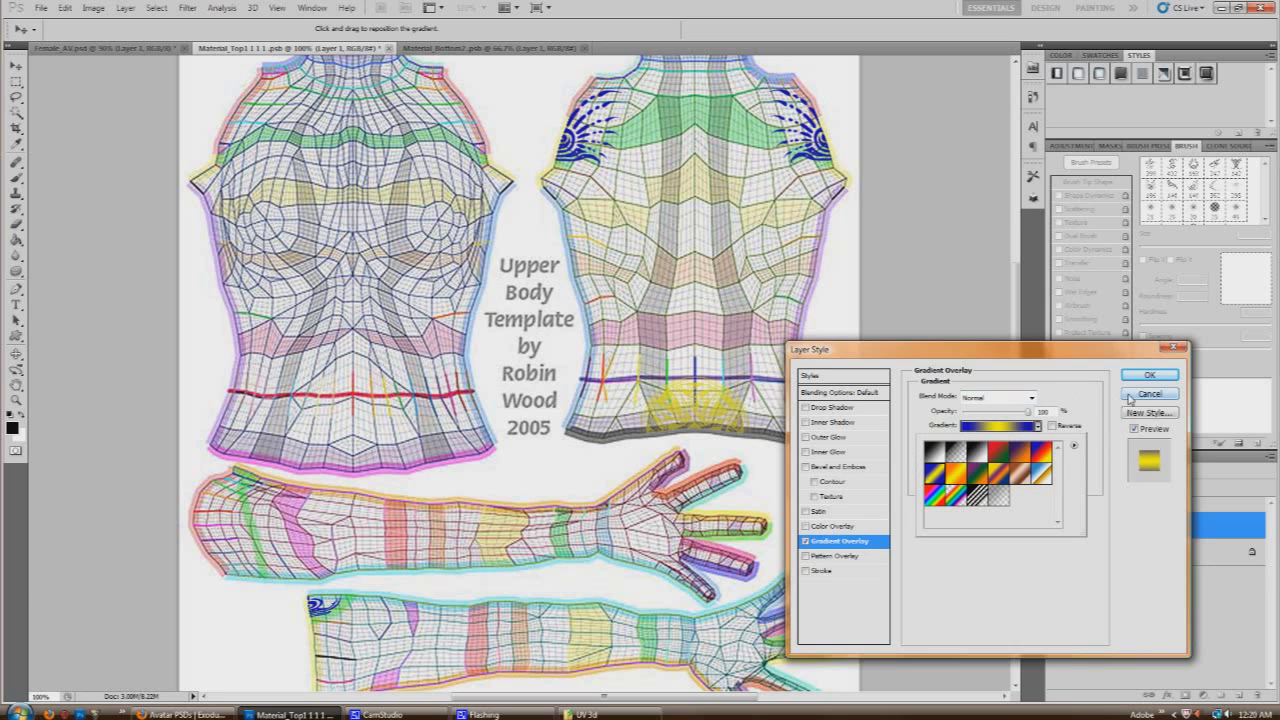
pyautogui.click(1025, 476)
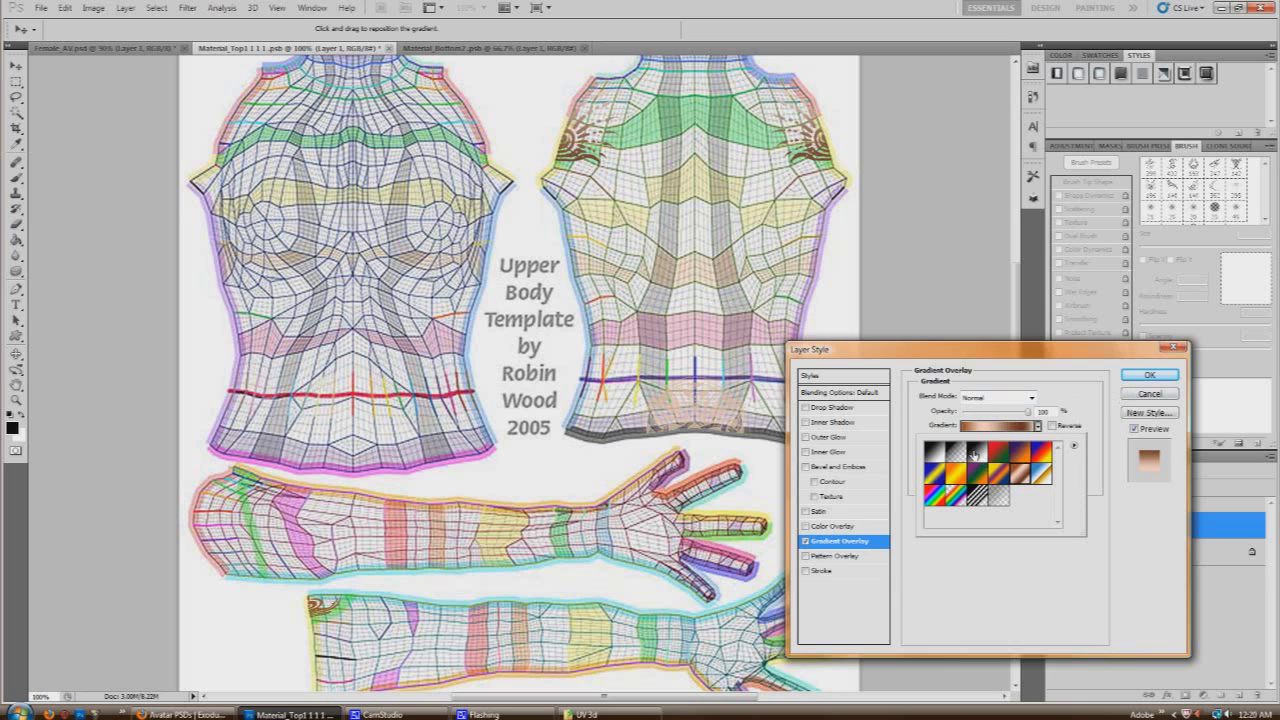
pyautogui.click(933, 457)
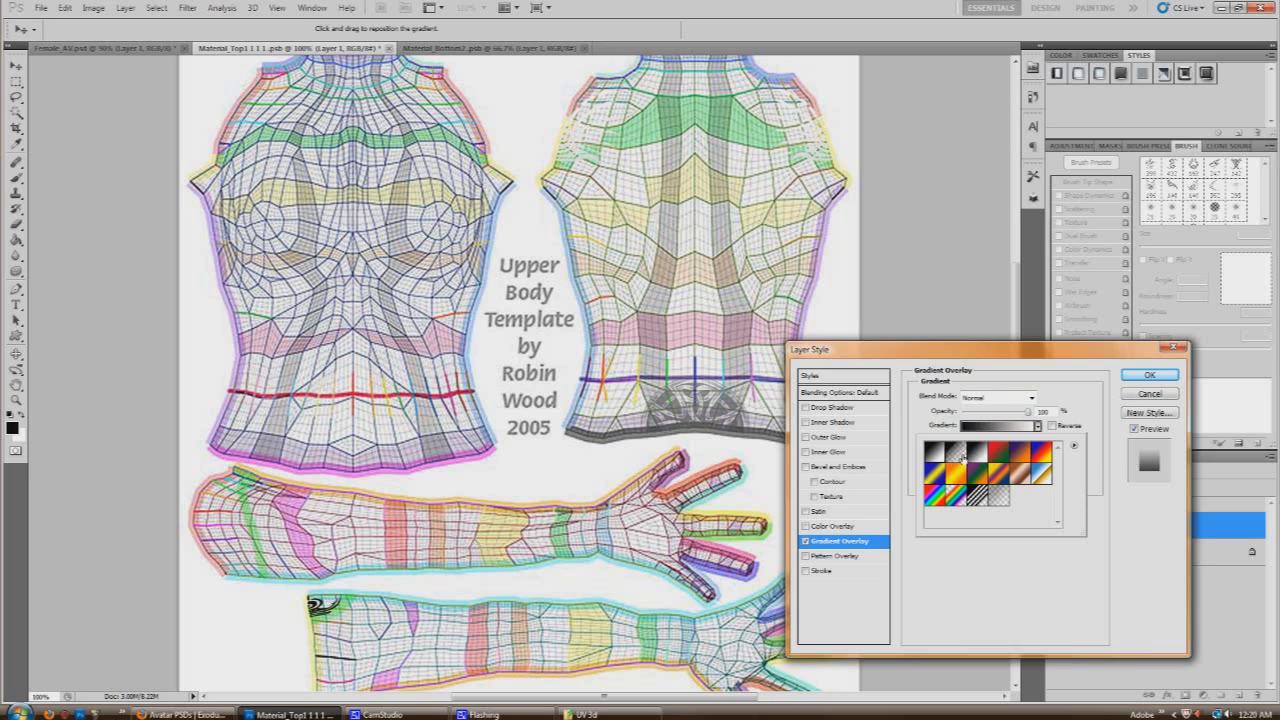
pyautogui.click(1003, 453)
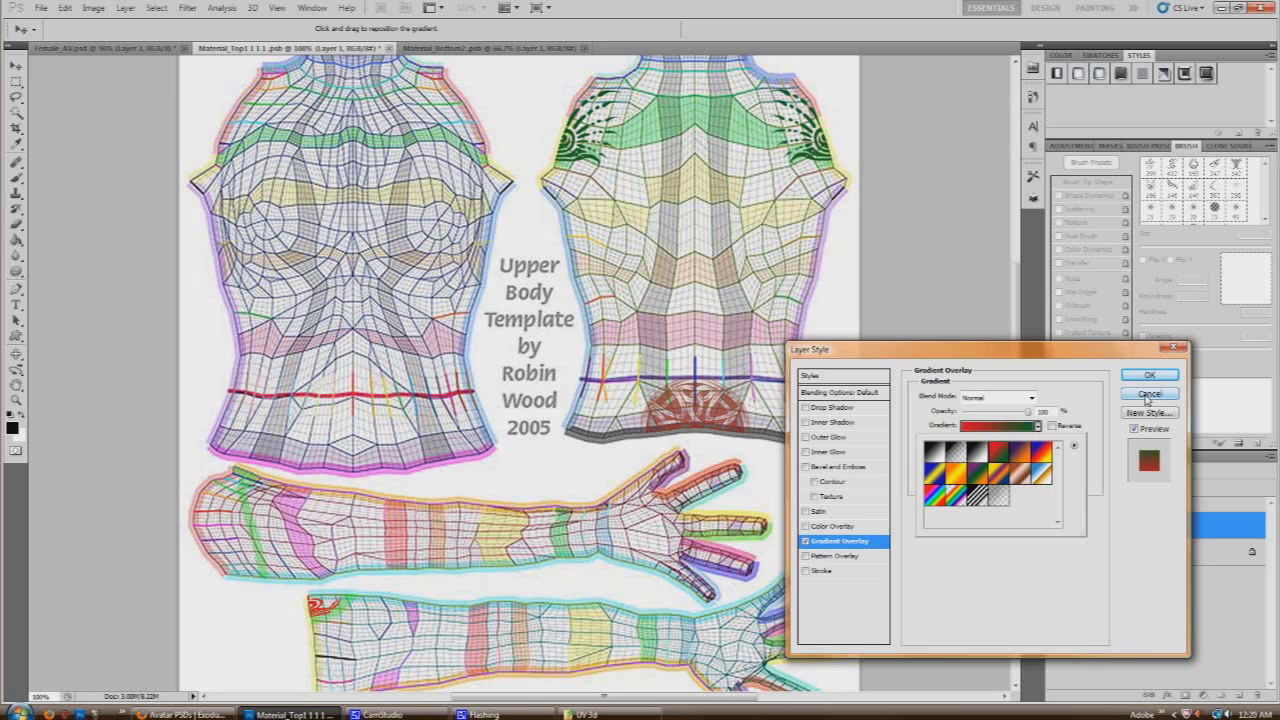
pyautogui.click(1147, 395)
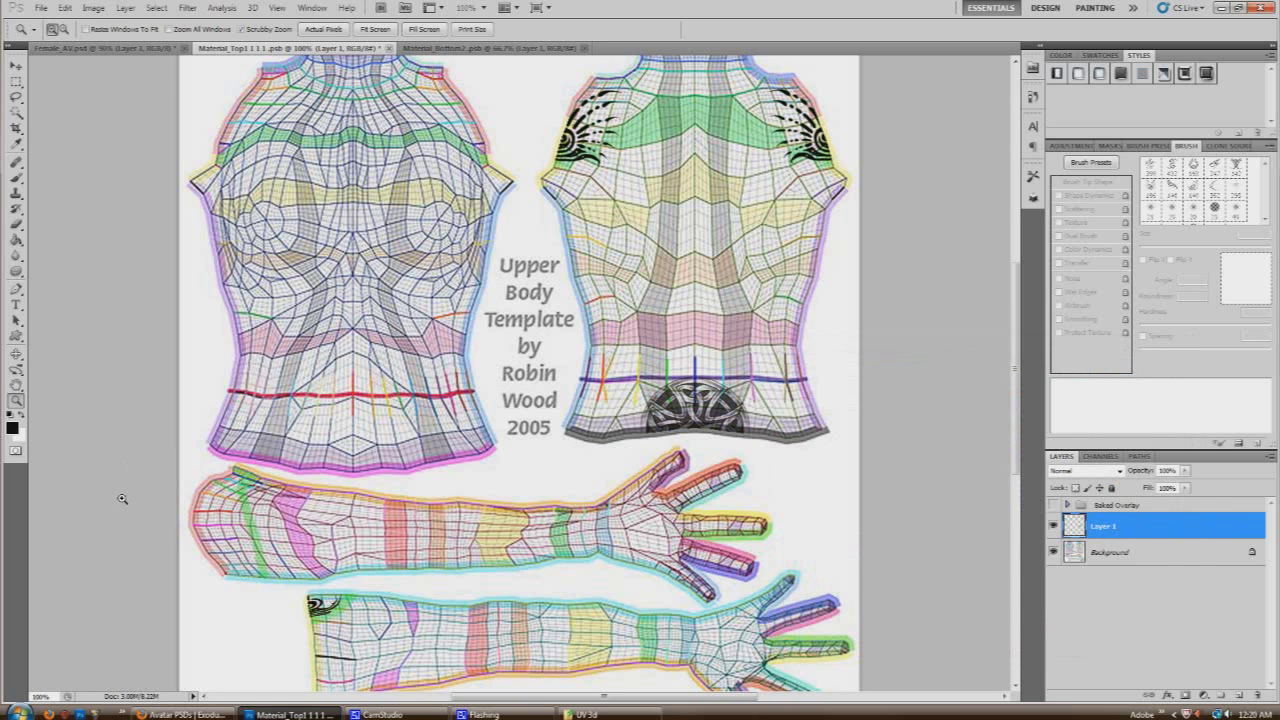